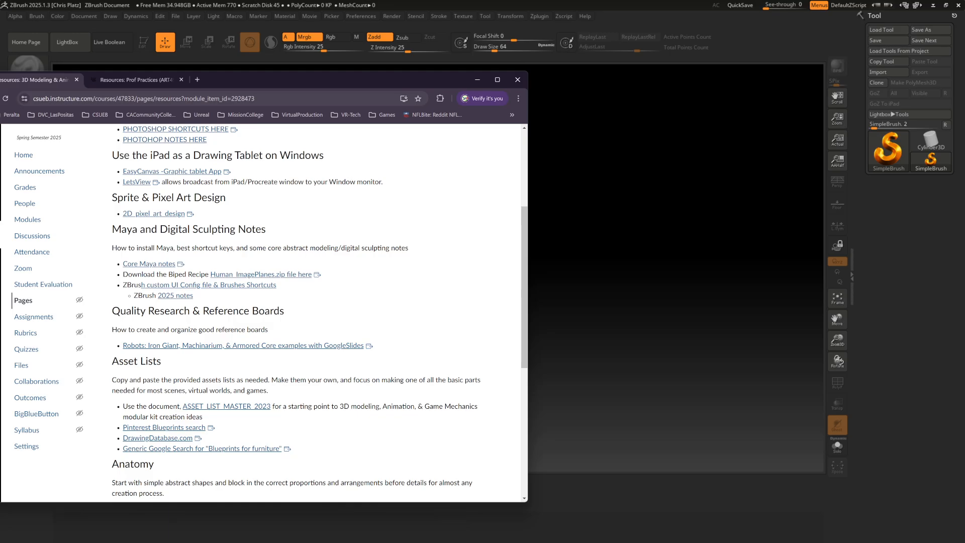
Open the Digital Art, Games, Animation, VR & more resource list in its own window, skim the document and close it
scroll(279, 260, "up", 3)
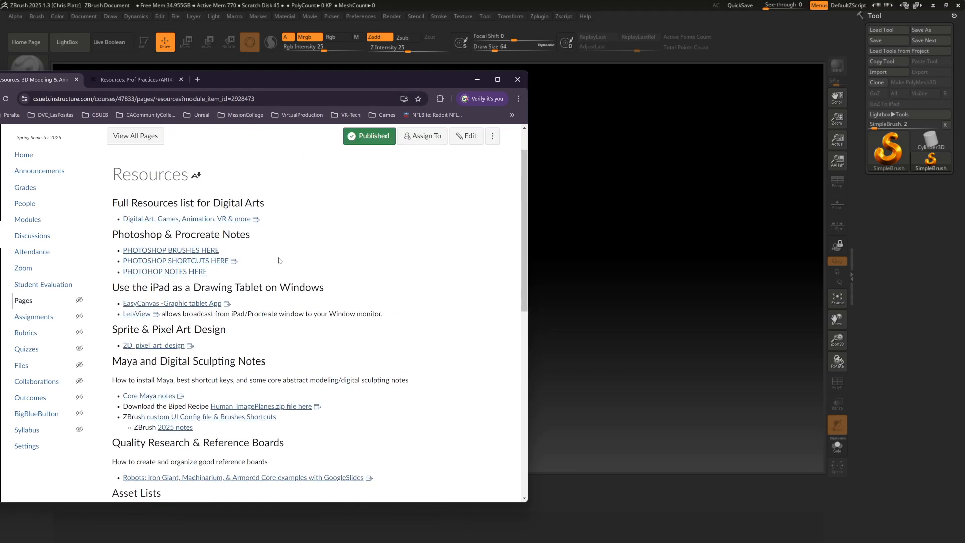
scroll(279, 261, "down", 1)
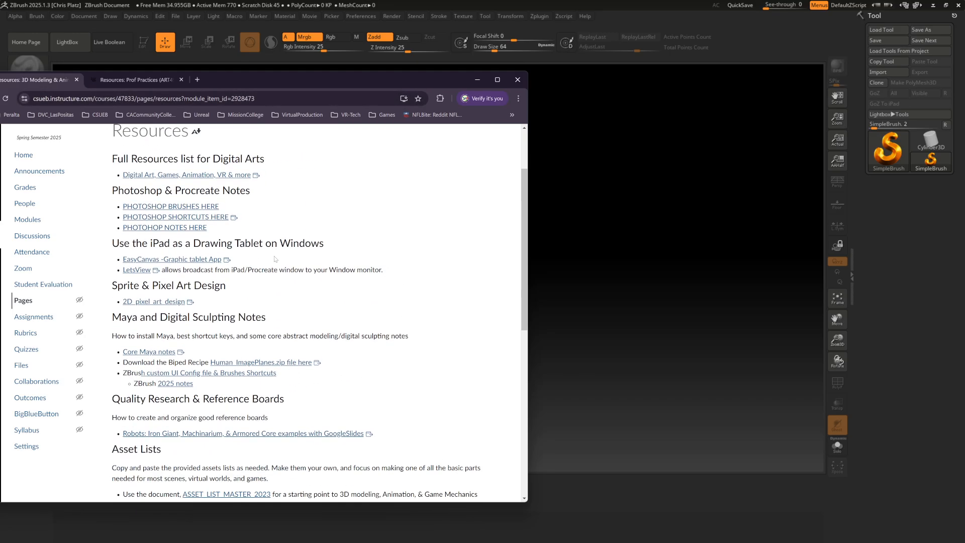
left_click(176, 176)
left_click_drag(129, 90, 393, 44)
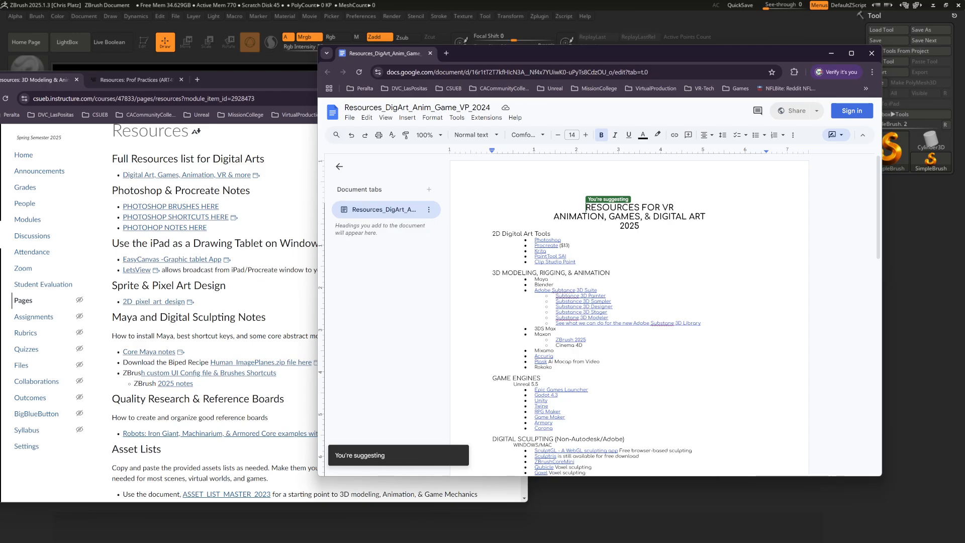
scroll(628, 314, "down", 3)
scroll(628, 314, "down", 4)
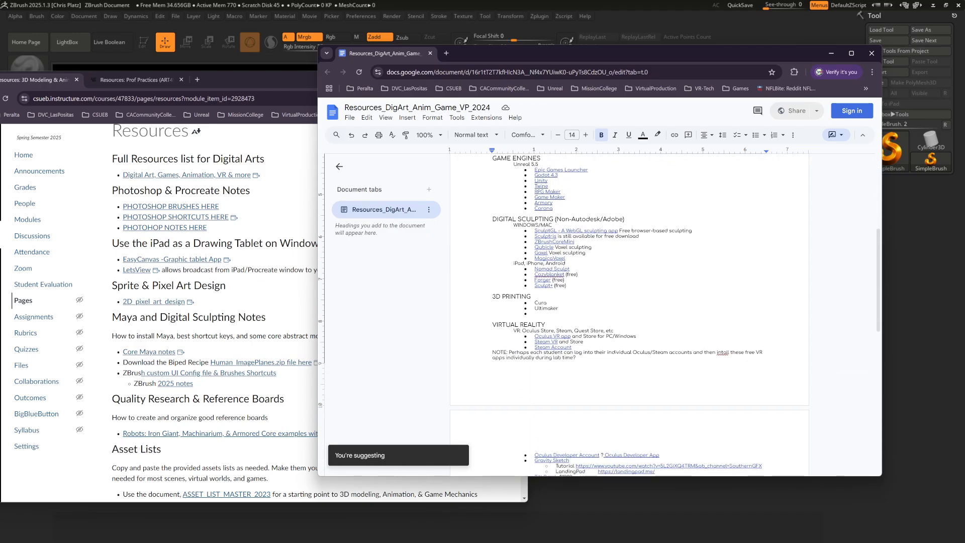
scroll(628, 314, "up", 7)
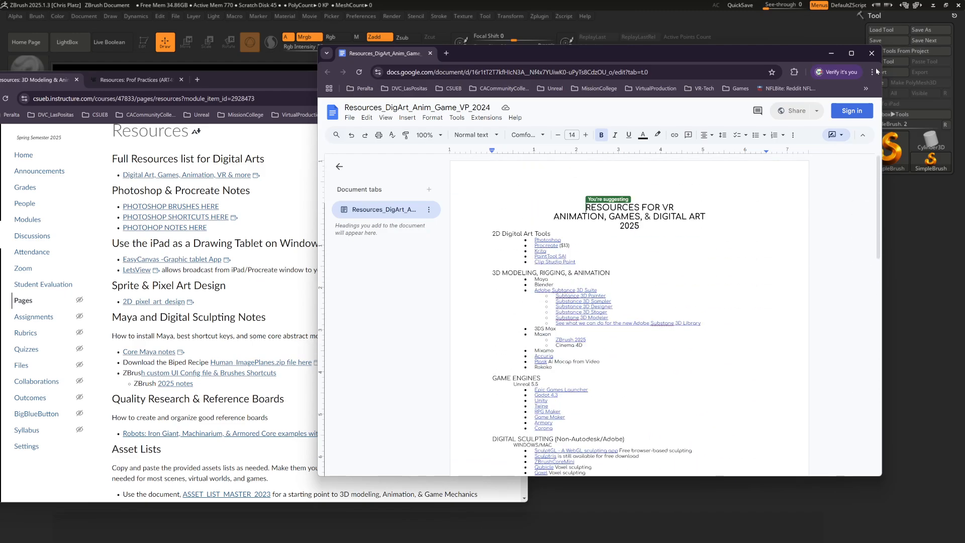
left_click(871, 53)
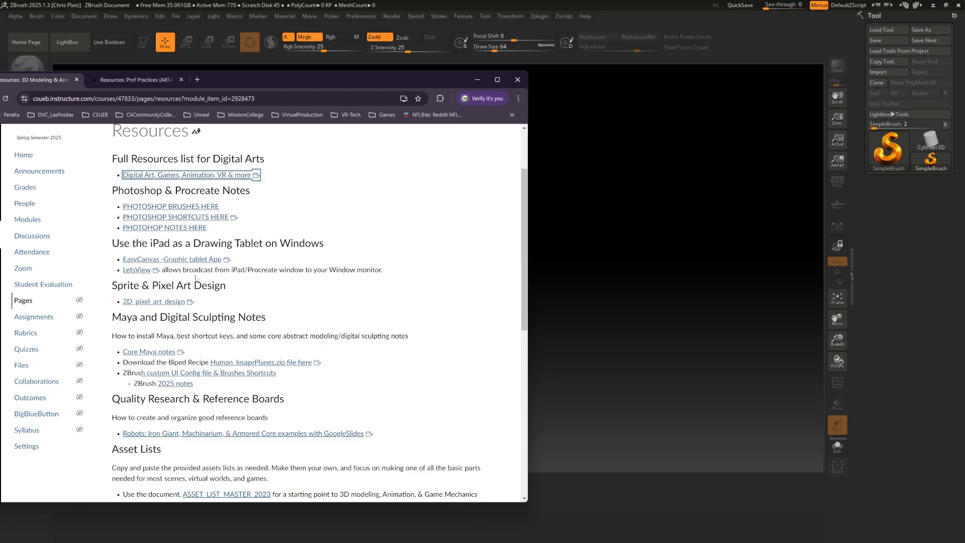
Open the Core Maya notes presentation in a separate window and view the SculptGL and ZBrush download slides
scroll(196, 278, "down", 3)
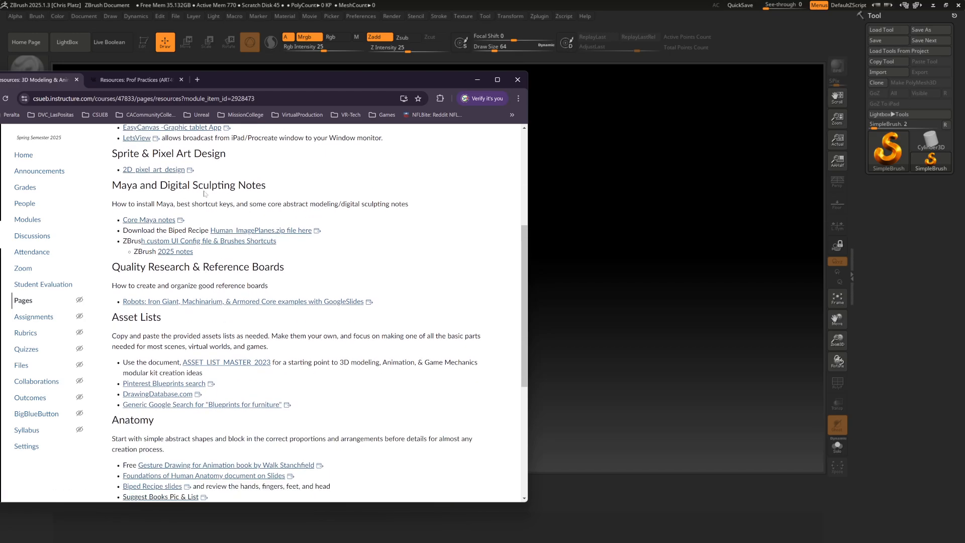
left_click(149, 219)
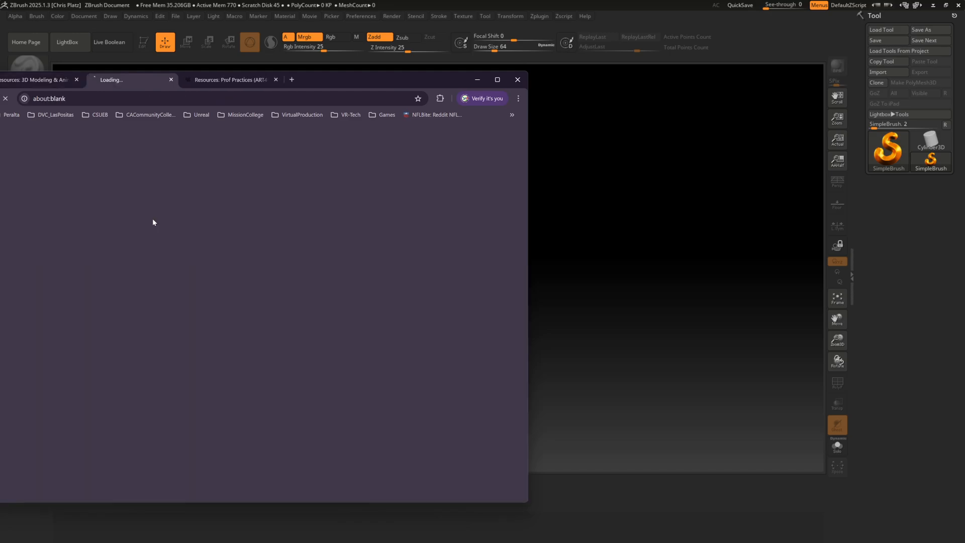
left_click_drag(154, 90, 431, 40)
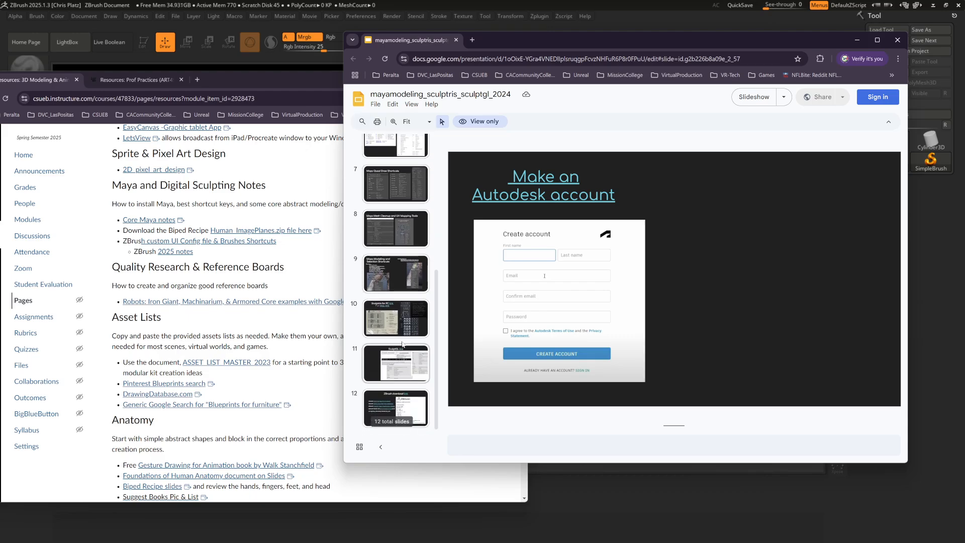
left_click(398, 321)
left_click(395, 358)
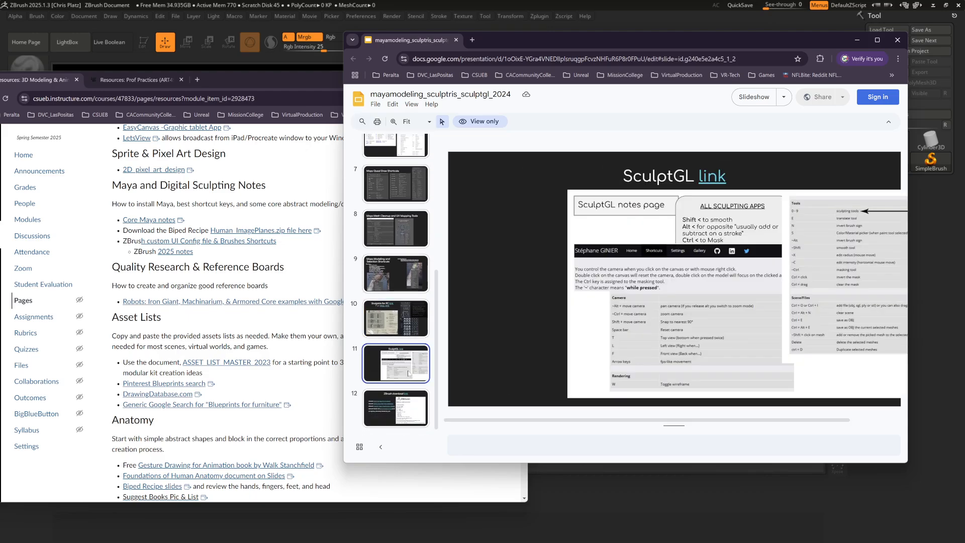
left_click(411, 406)
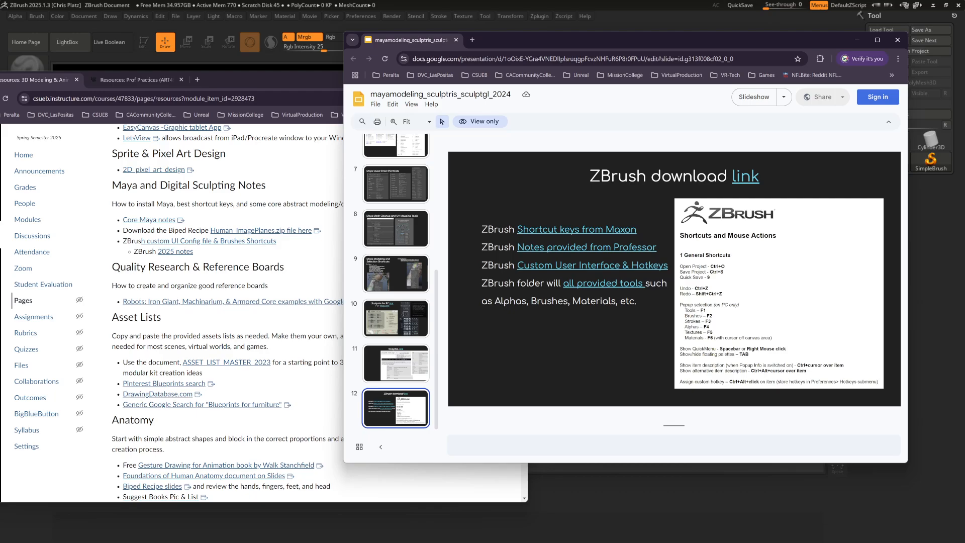
Open the ZBrush 2025 notes in a separate window, skim the getting started document and move it out of view
left_click(171, 251)
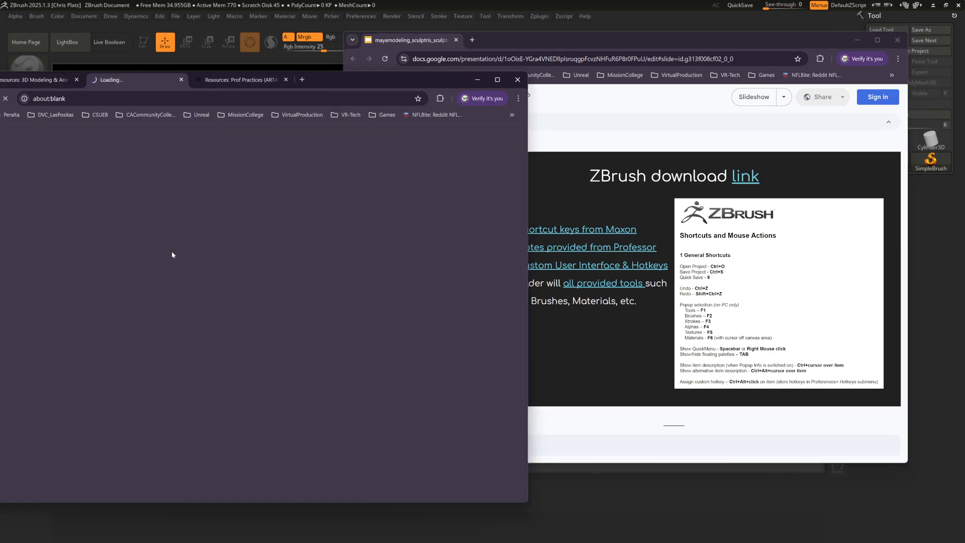
left_click_drag(147, 83, 405, 86)
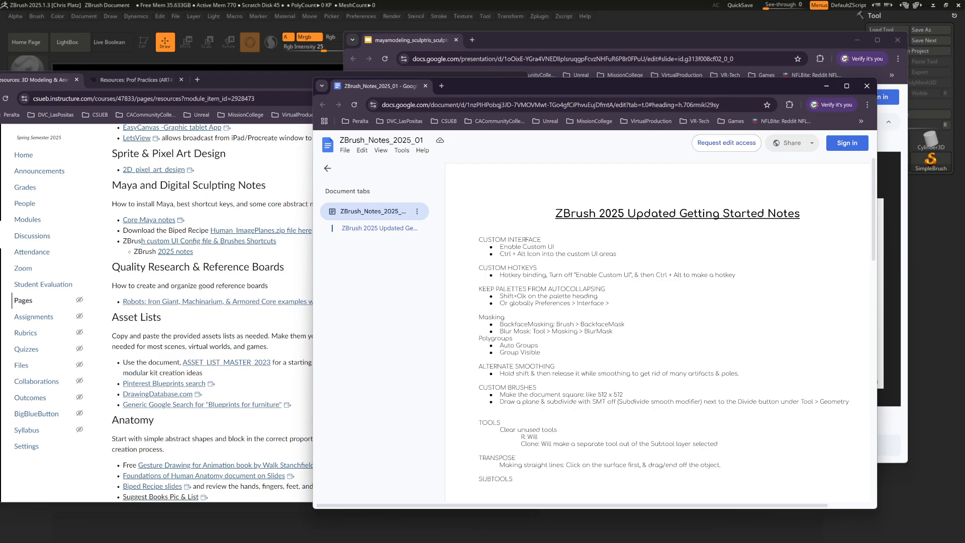
scroll(659, 311, "down", 15)
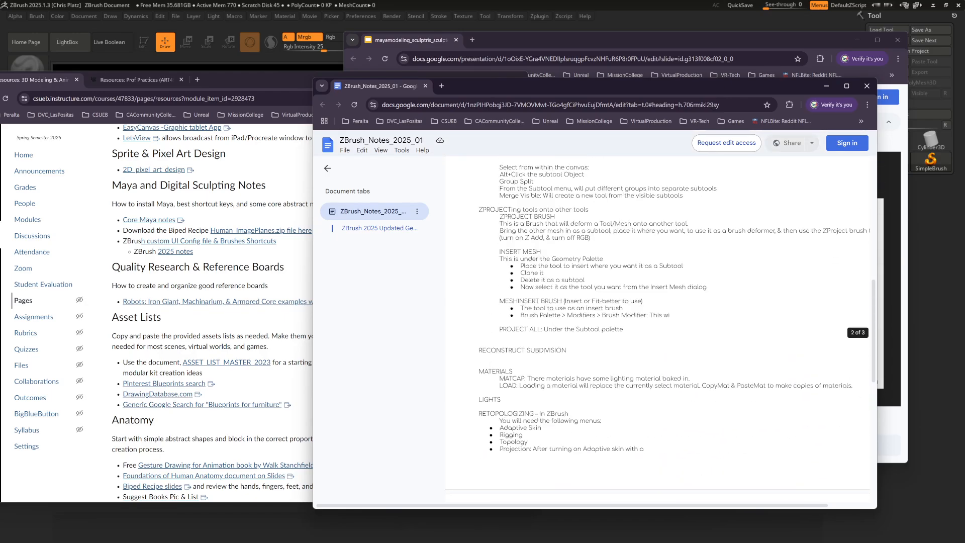
scroll(525, 240, "up", 15)
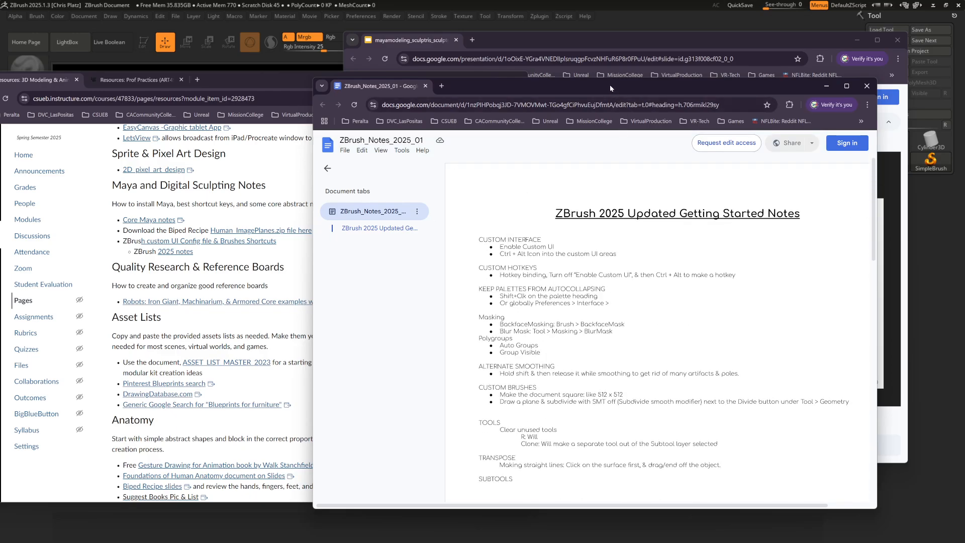
left_click_drag(609, 87, 0, 128)
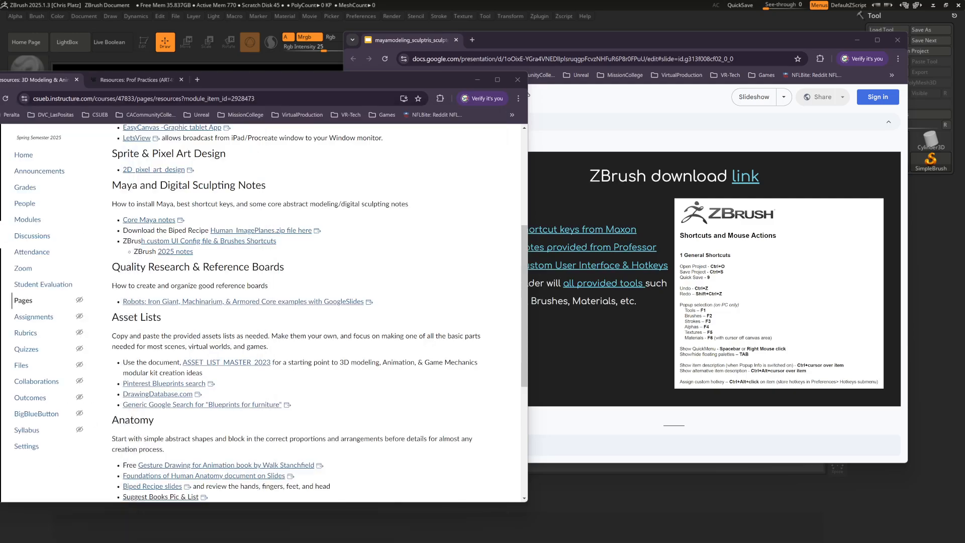
Open the ZBrush custom UI config folder from the resources page and try to download CustomUserInterface2025.cfg
left_click(213, 245)
left_click_drag(346, 88, 534, 96)
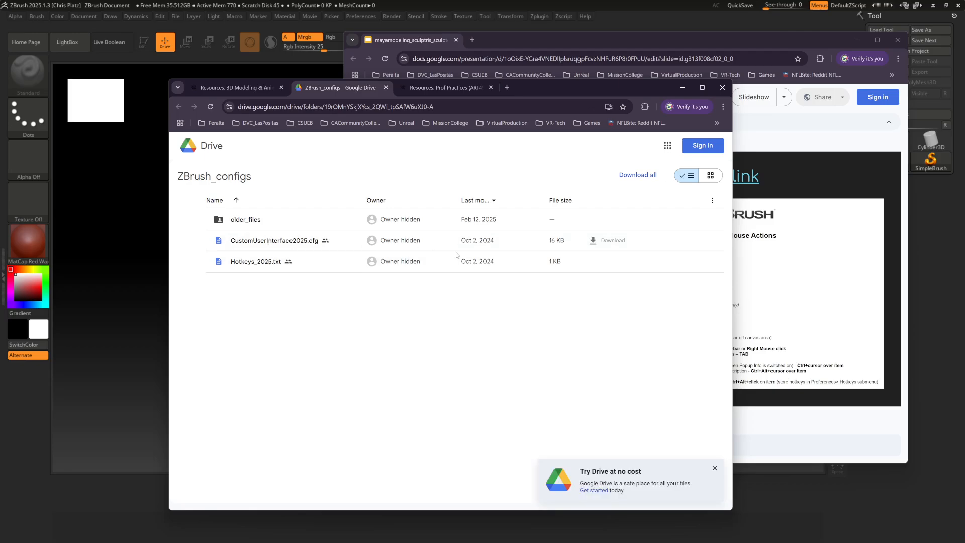
left_click(714, 468)
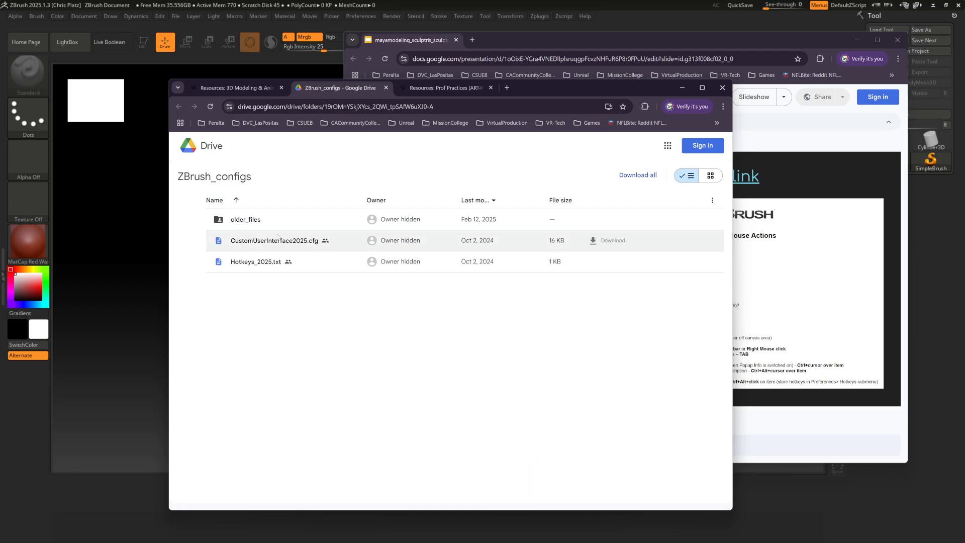
left_click(593, 241)
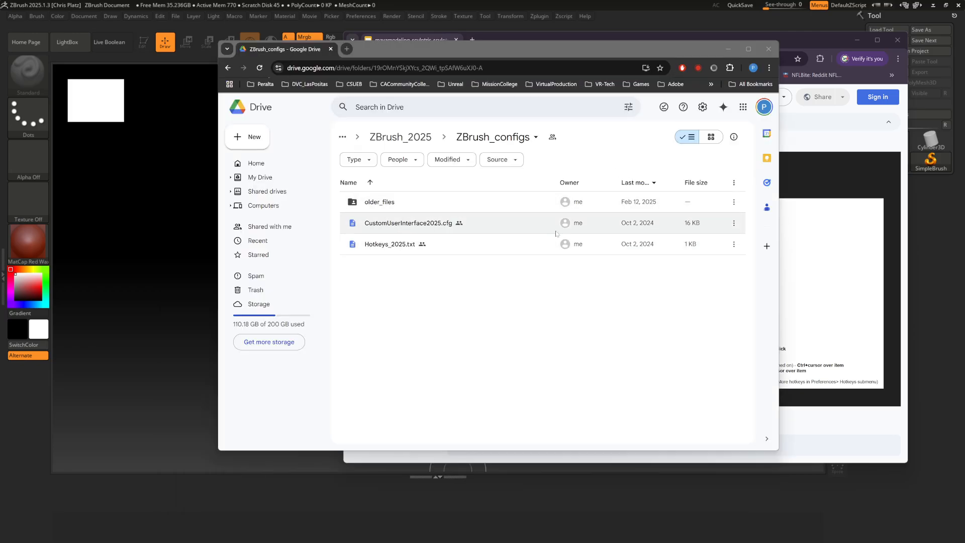
Download CustomUserInterface2025.cfg from the signed-in Drive's ZBrush_configs folder into the Downloads folder
left_click(421, 228)
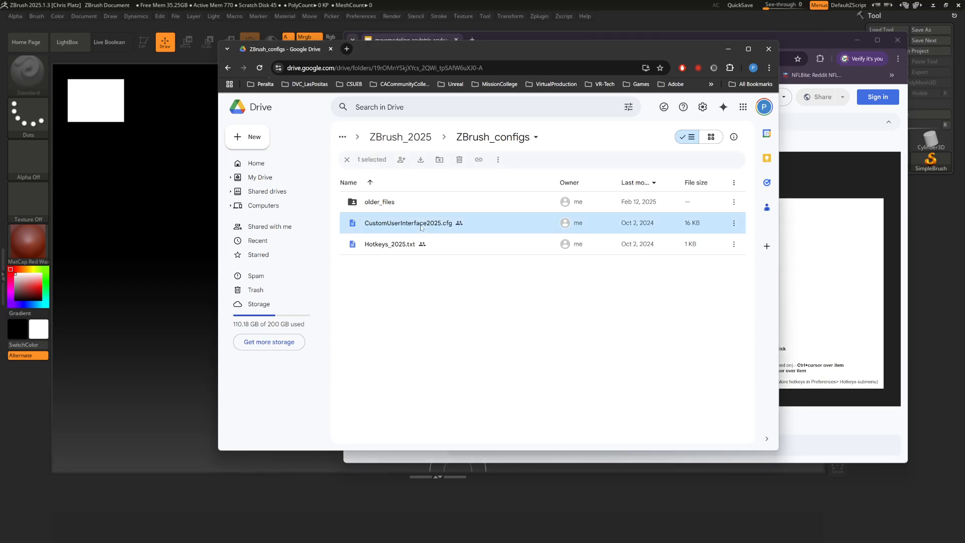
left_click_drag(731, 226, 731, 227)
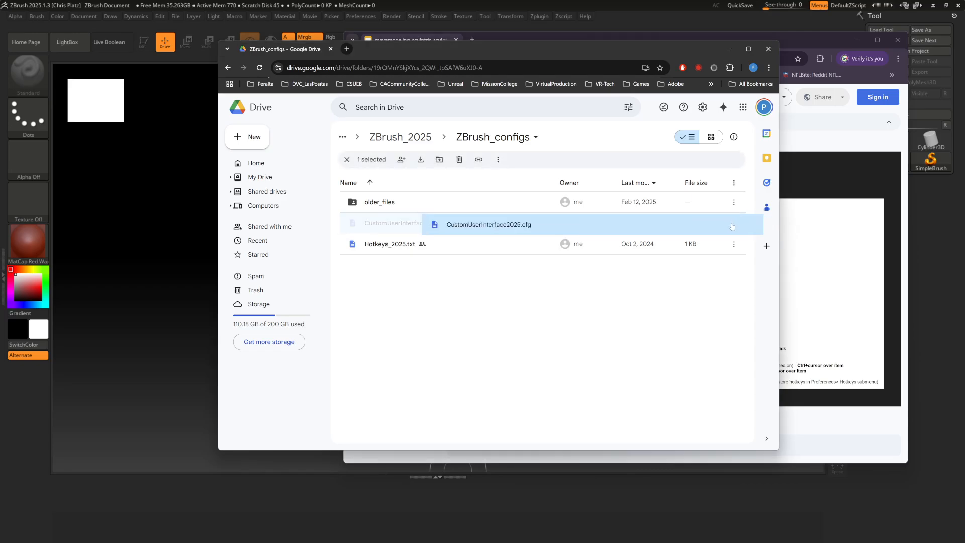
left_click(733, 222)
left_click(622, 262)
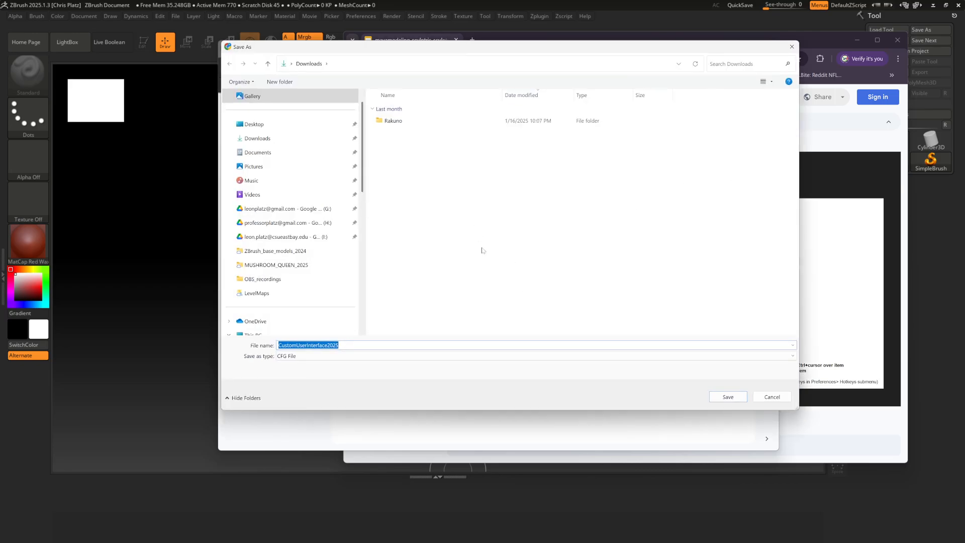
left_click(727, 397)
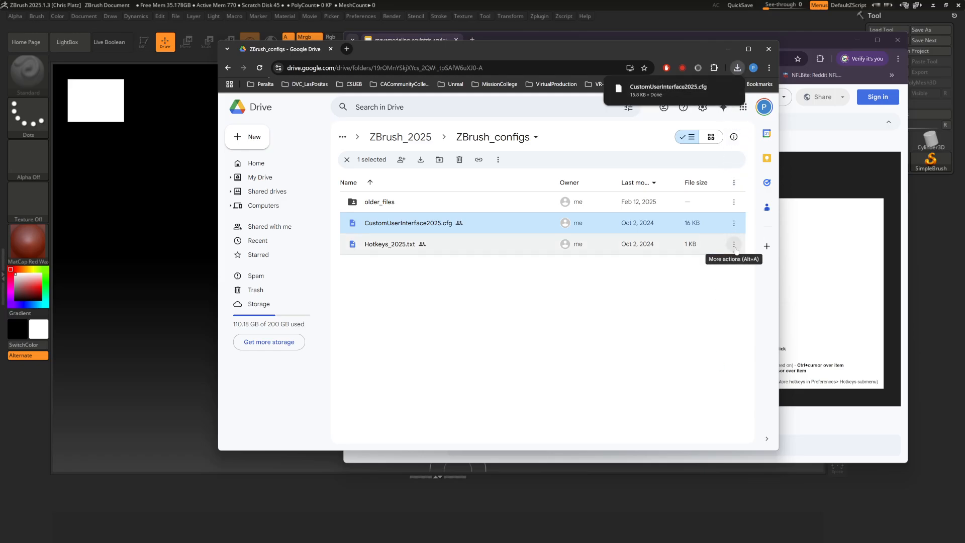
Download Hotkeys_2025.txt into the Downloads folder and minimize the browser windows to return to ZBrush
left_click(734, 245)
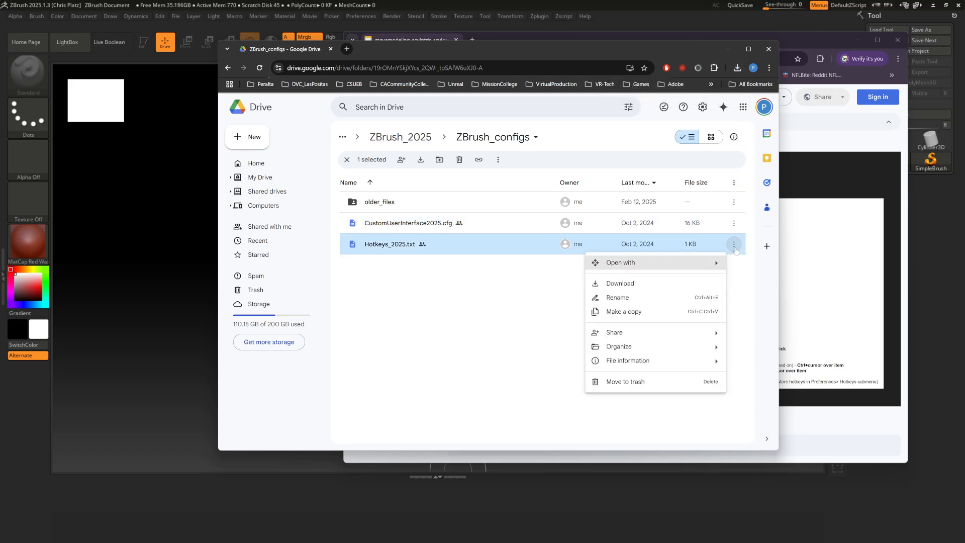
left_click(665, 284)
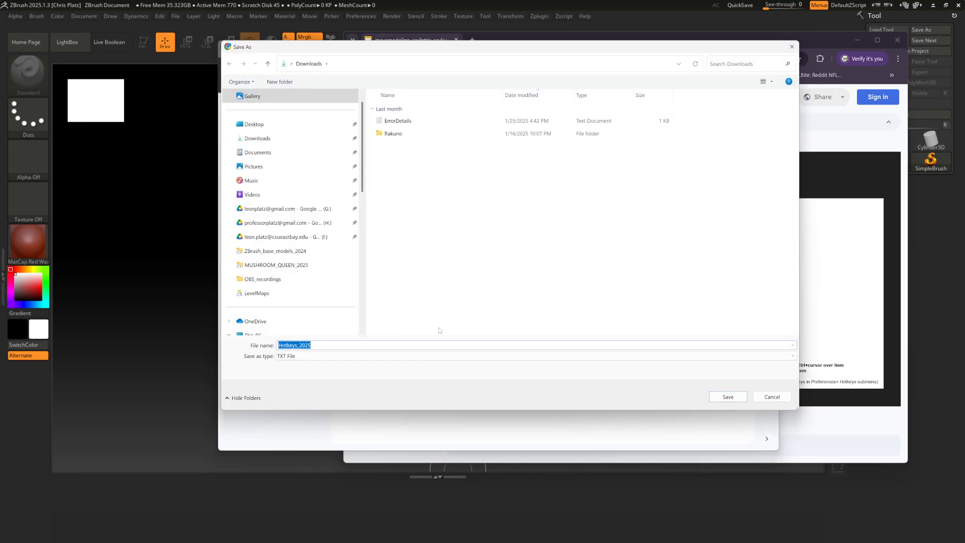
left_click(727, 396)
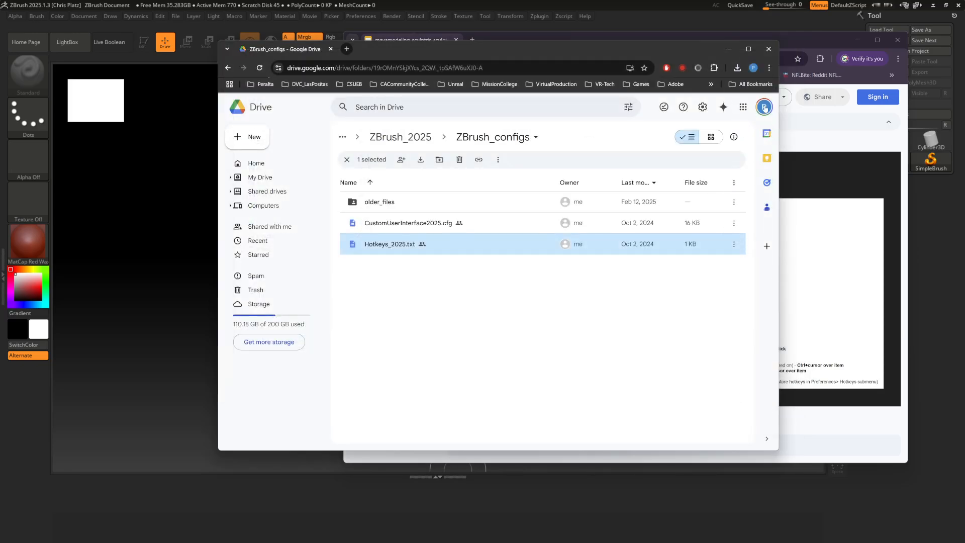
left_click(728, 49)
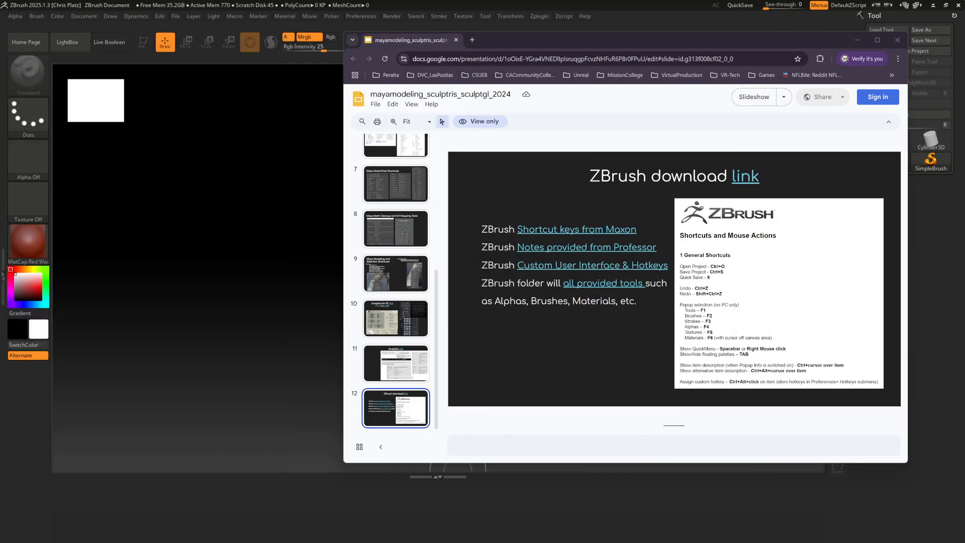
left_click(857, 40)
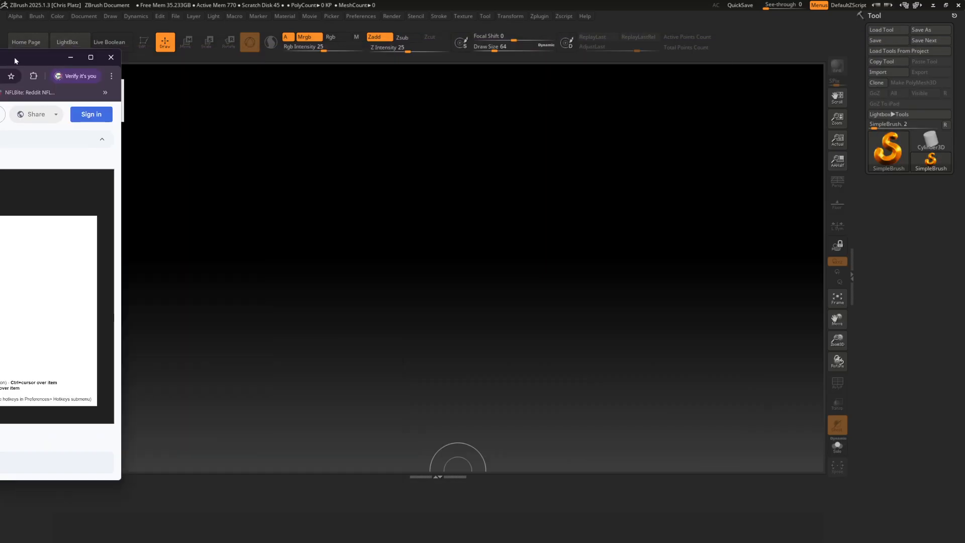
Load the user interface configuration CustomUserInterface2025.cfg from the Downloads folder and collapse the Brush palette
left_click(356, 17)
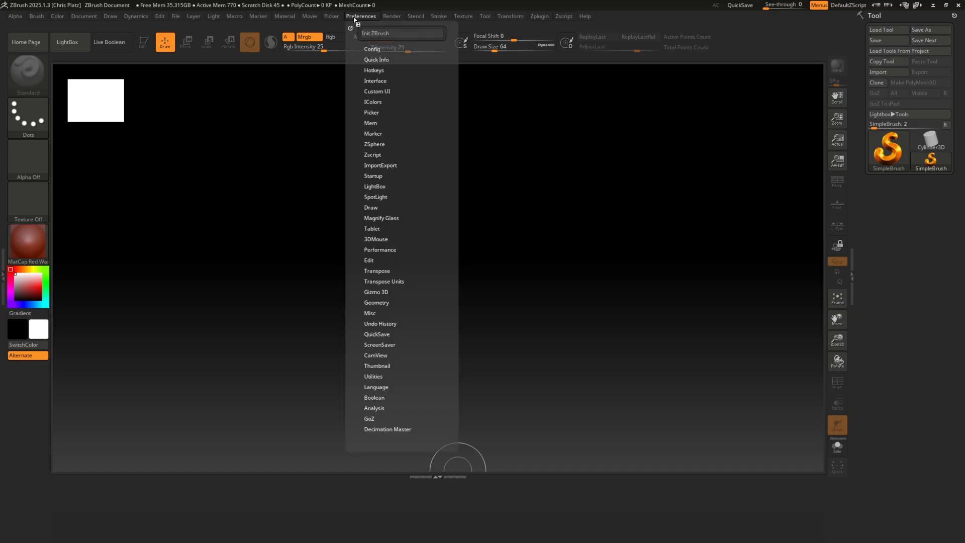
left_click(374, 49)
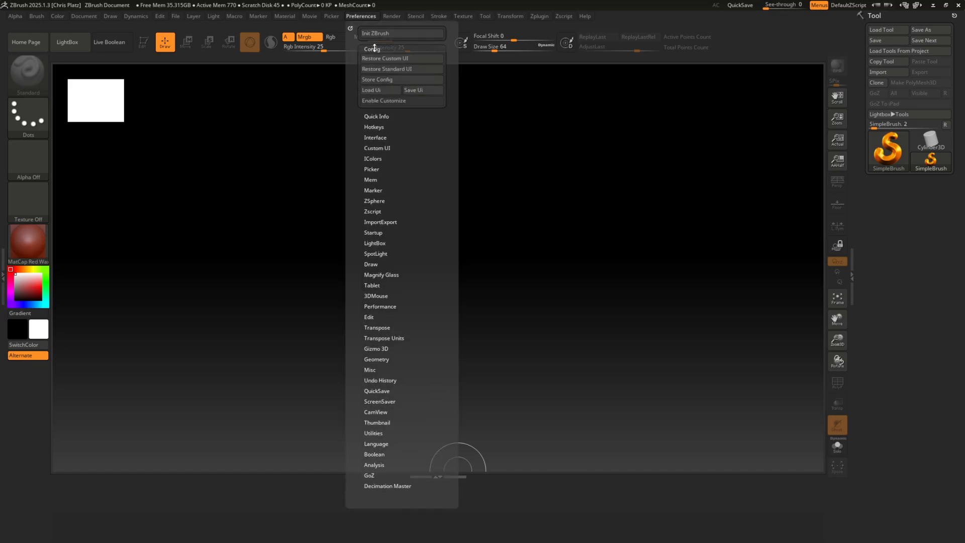
left_click(387, 91)
scroll(355, 204, "up", 6)
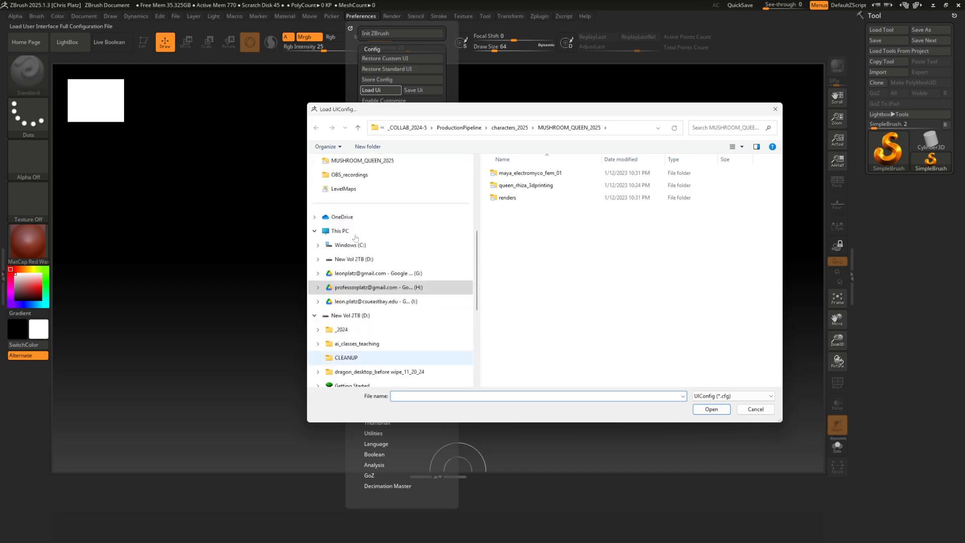
left_click(357, 221)
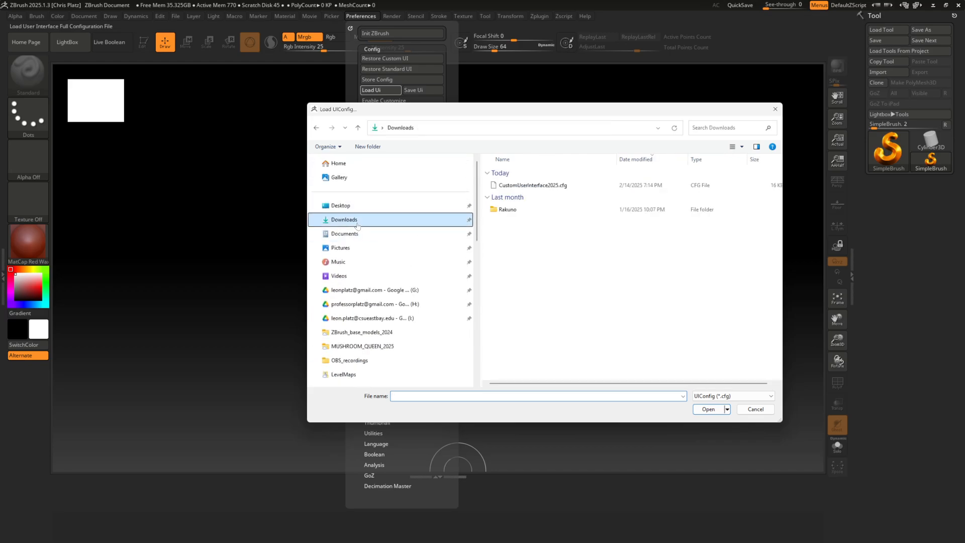
left_click(527, 185)
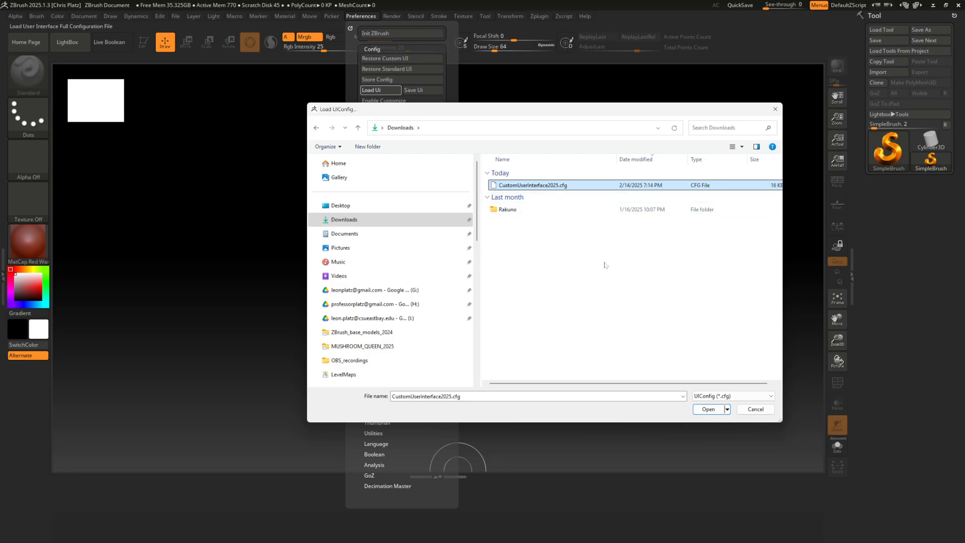
left_click(708, 409)
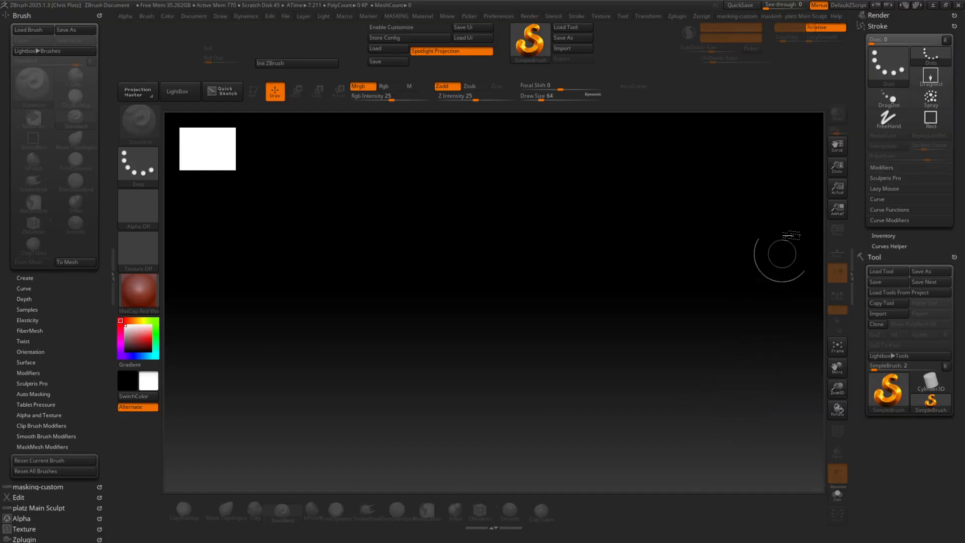
left_click(24, 15)
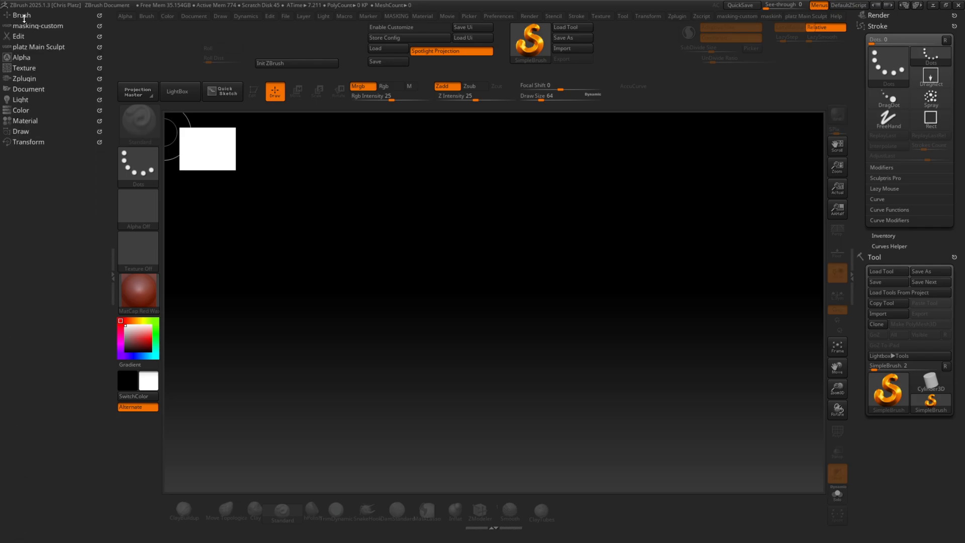
Inspect the platz Main Sculpt and Edit palettes, leaving them and the Stroke palette collapsed
left_click(27, 47)
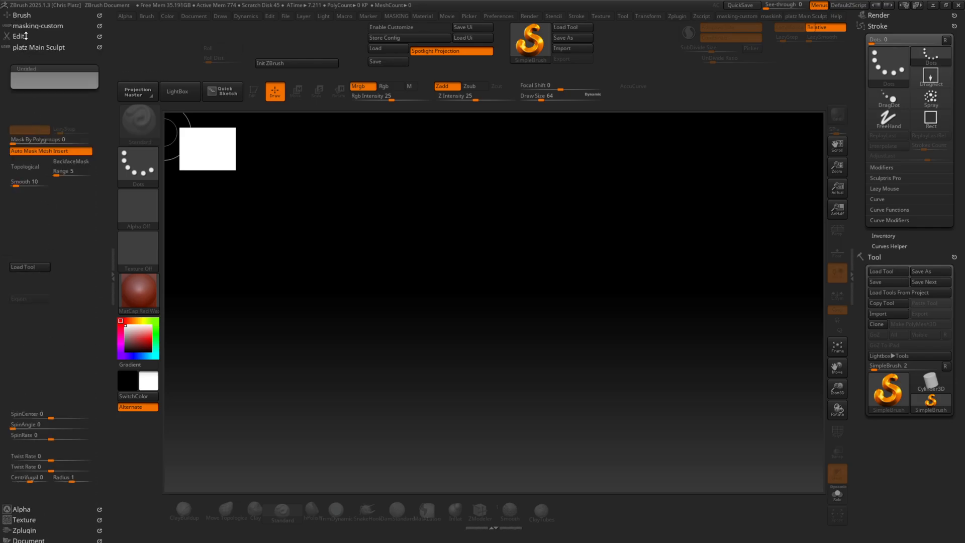
left_click(25, 47)
left_click(19, 36)
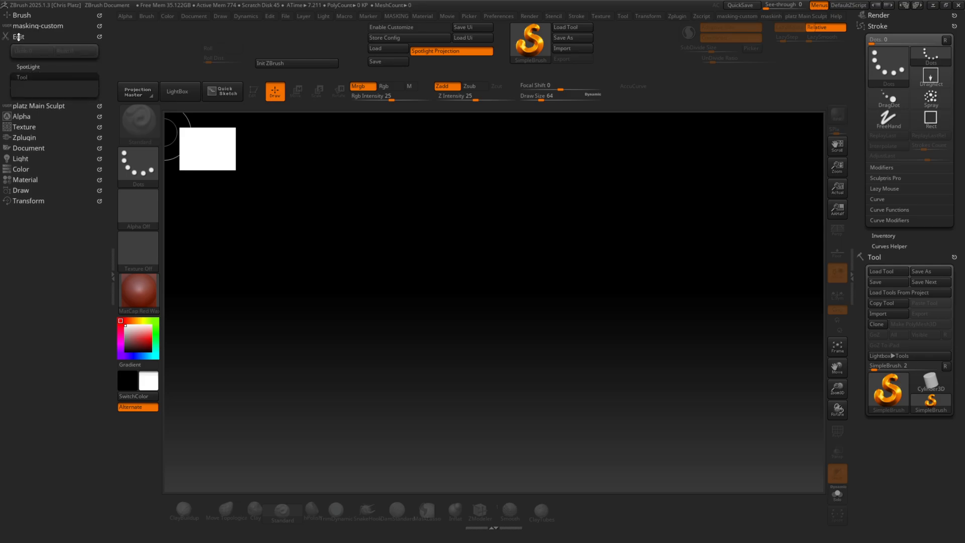
left_click(19, 37)
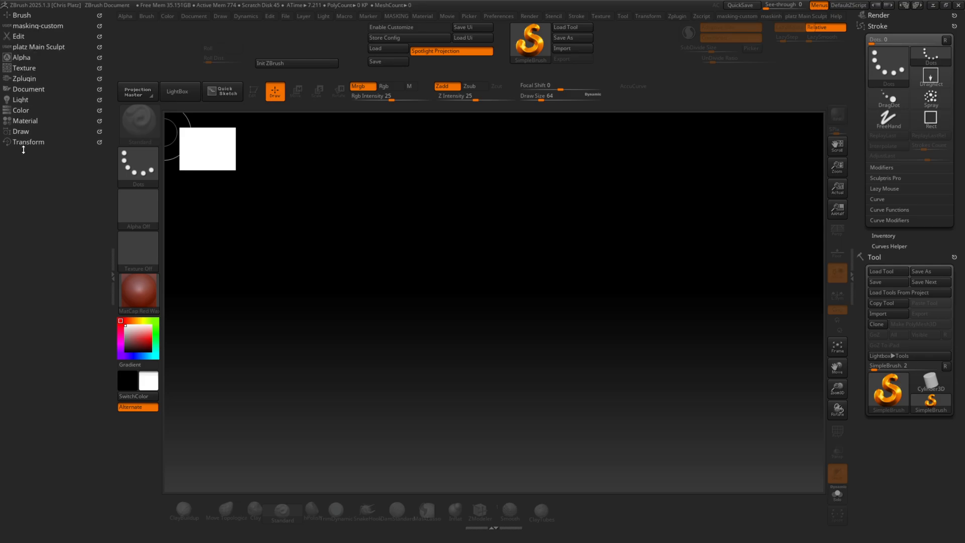
left_click(895, 26)
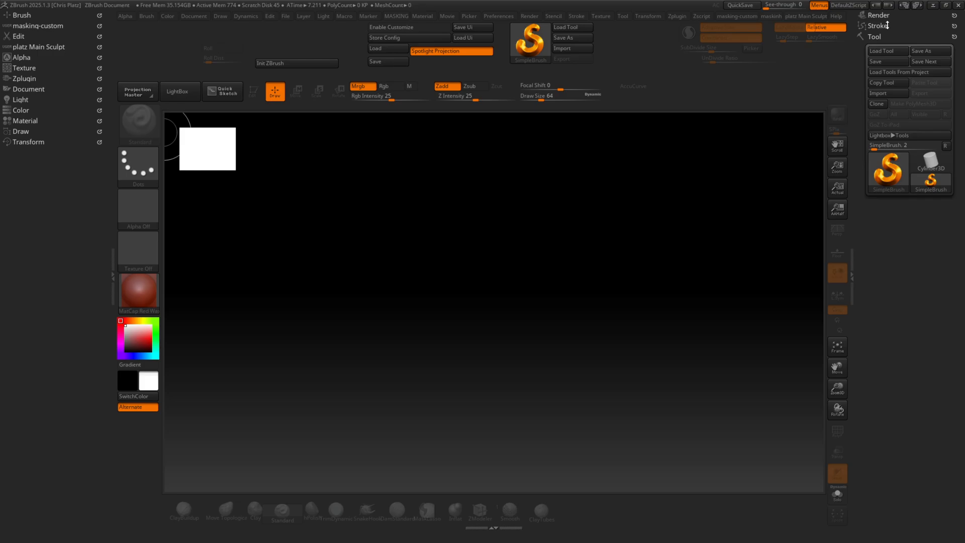
Store the current interface as the master configuration that is restored at every startup
left_click(504, 17)
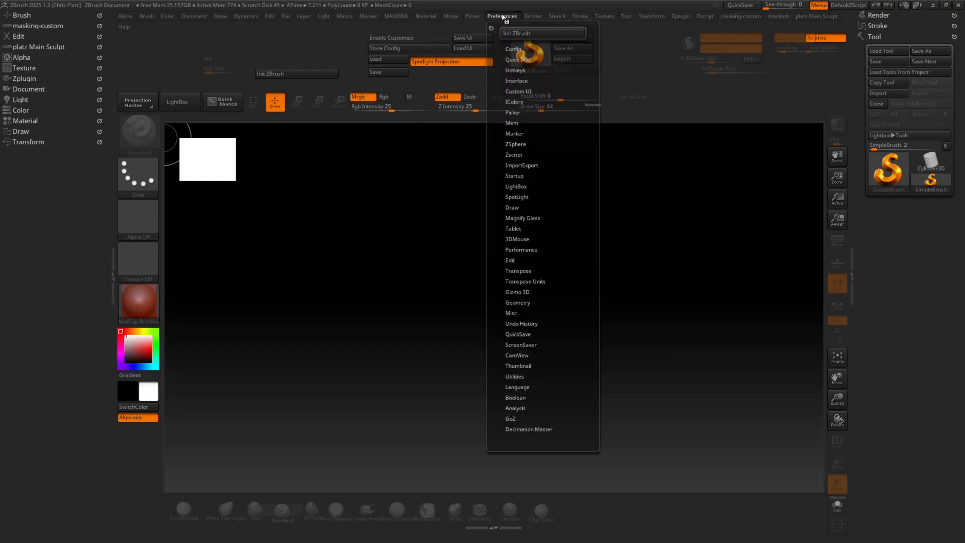
left_click(513, 48)
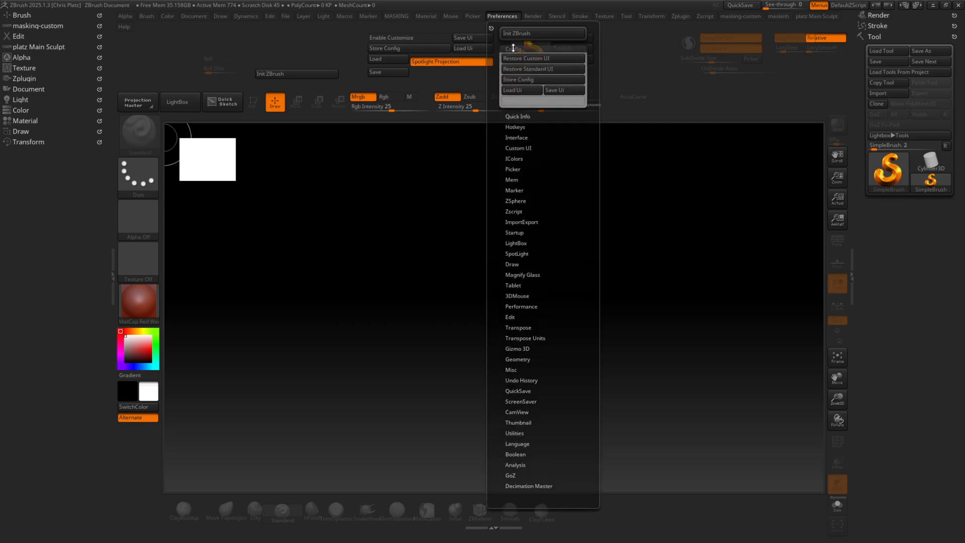
left_click(531, 82)
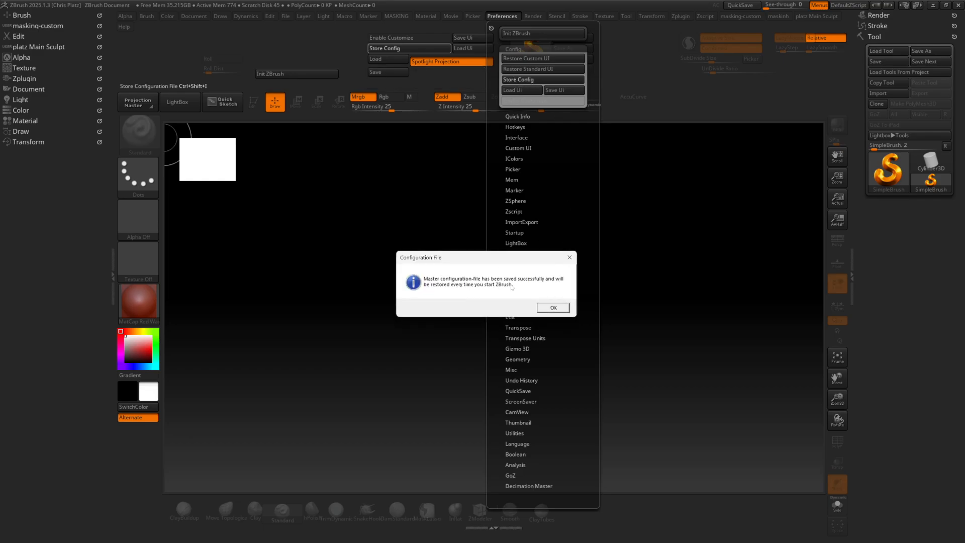
left_click(553, 307)
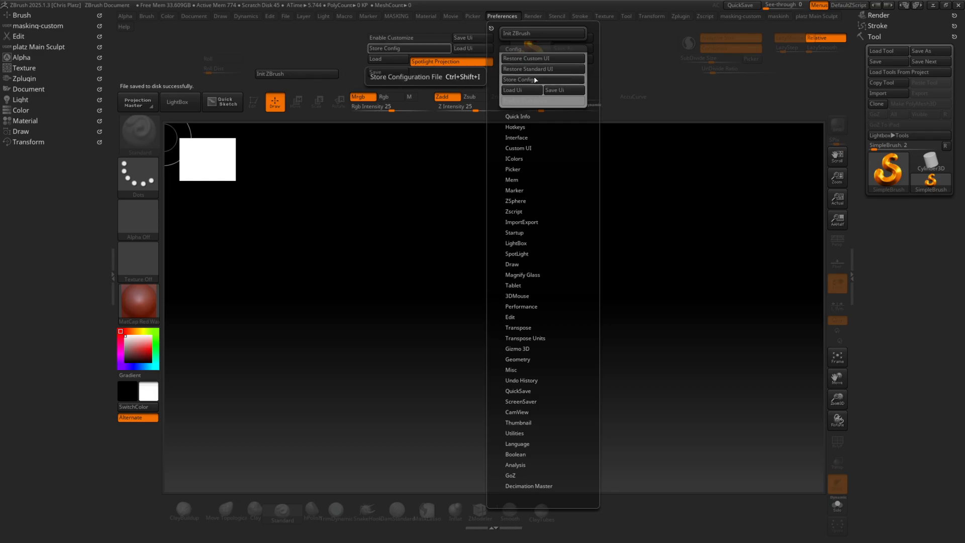
Load the custom hotkeys file Hotkeys_2025 from the Downloads folder
left_click(505, 16)
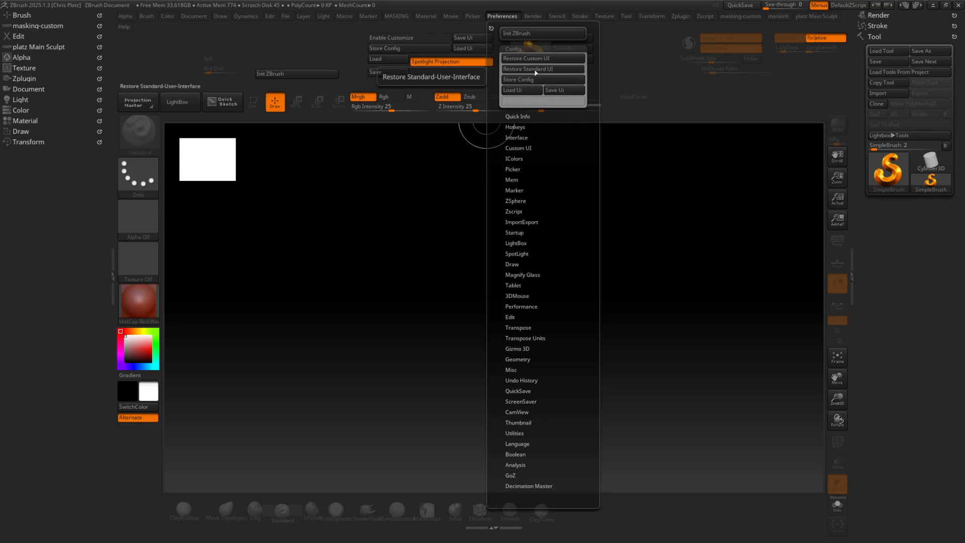
left_click(515, 126)
left_click(509, 146)
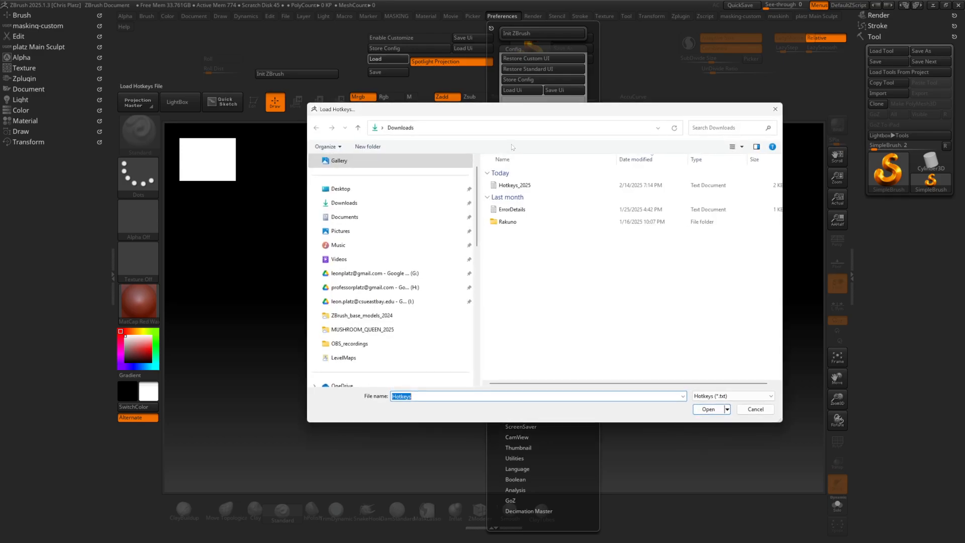
left_click(515, 185)
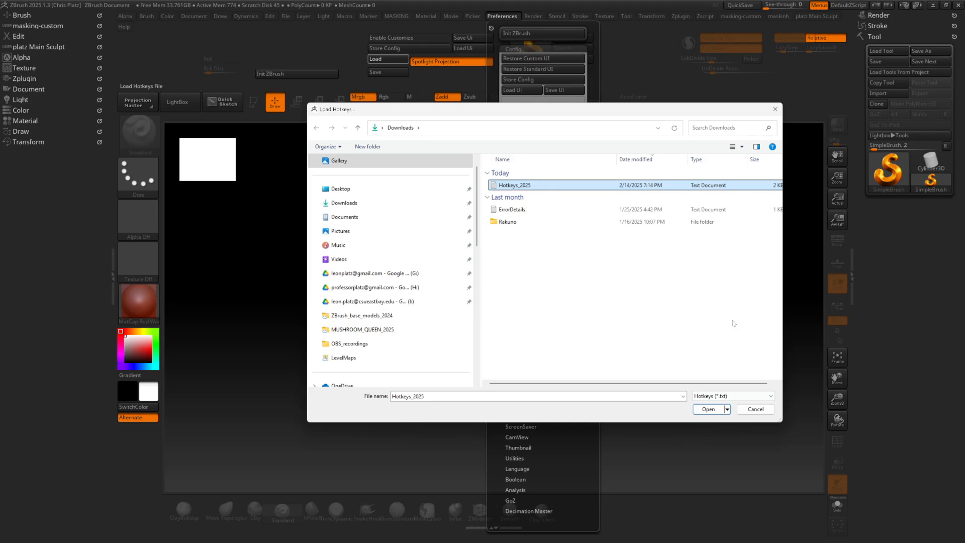
left_click(708, 409)
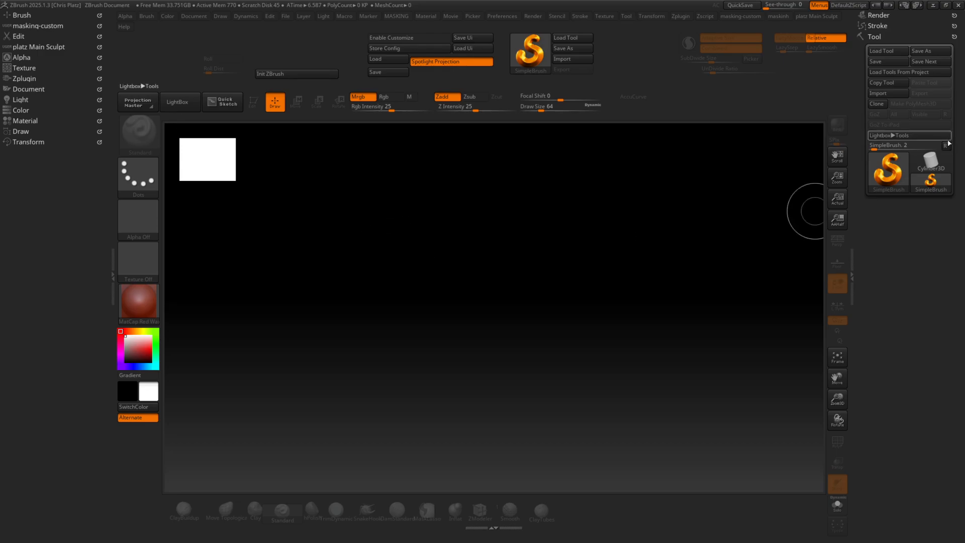
Draw a Cylinder3D on the canvas in Edit mode and expand the platz Main Sculpt palette
left_click(930, 161)
left_click_drag(516, 302, 648, 304)
key("t")
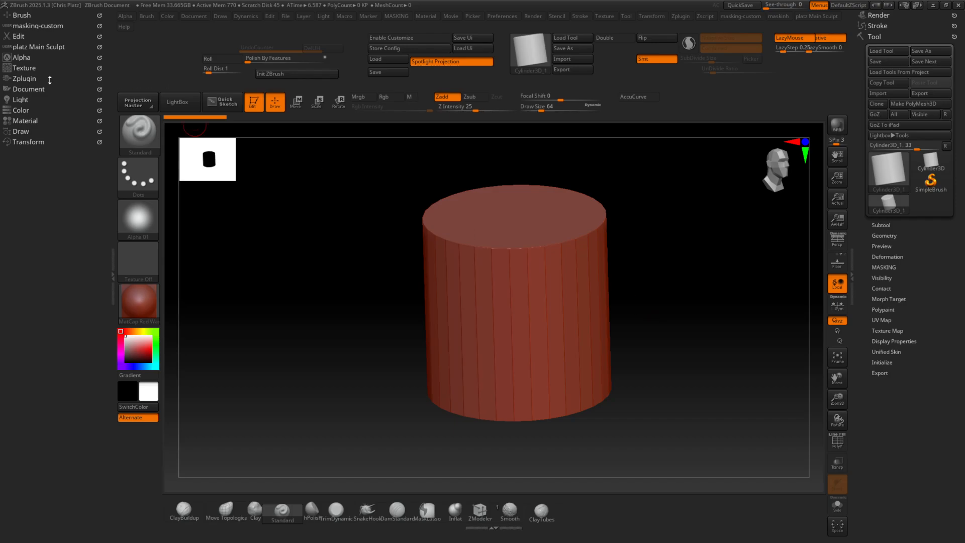
left_click(41, 47)
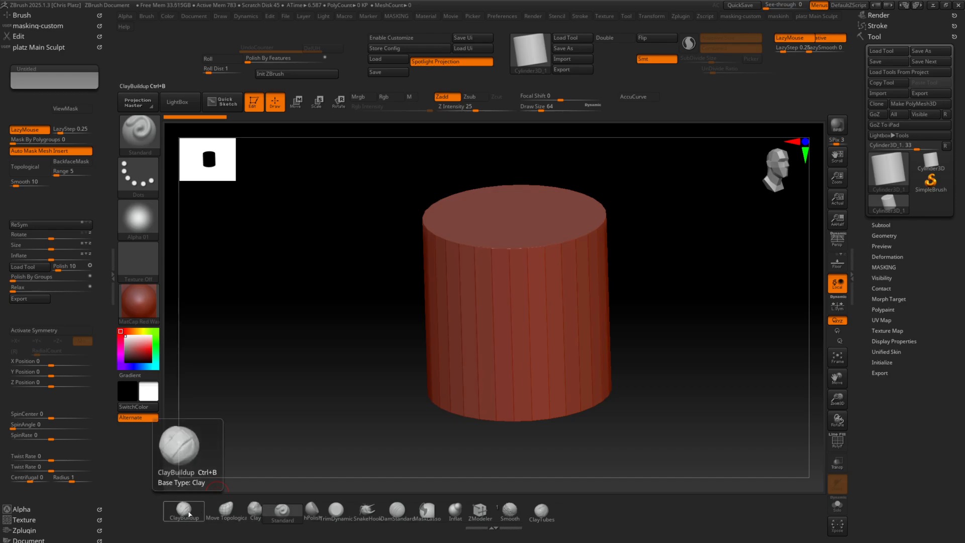
Face the cylinder from the front, activate X symmetry and enlarge the Standard brush to Draw Size 100
left_click_drag(347, 274, 370, 310)
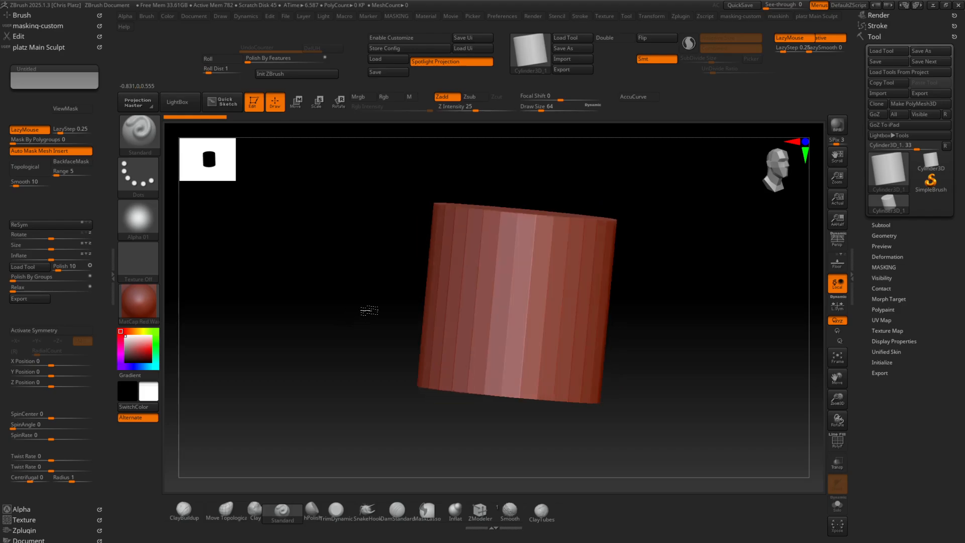
mouse_move(665, 297)
left_mouse_down()
mouse_move(693, 289)
mouse_move(463, 287)
left_mouse_up()
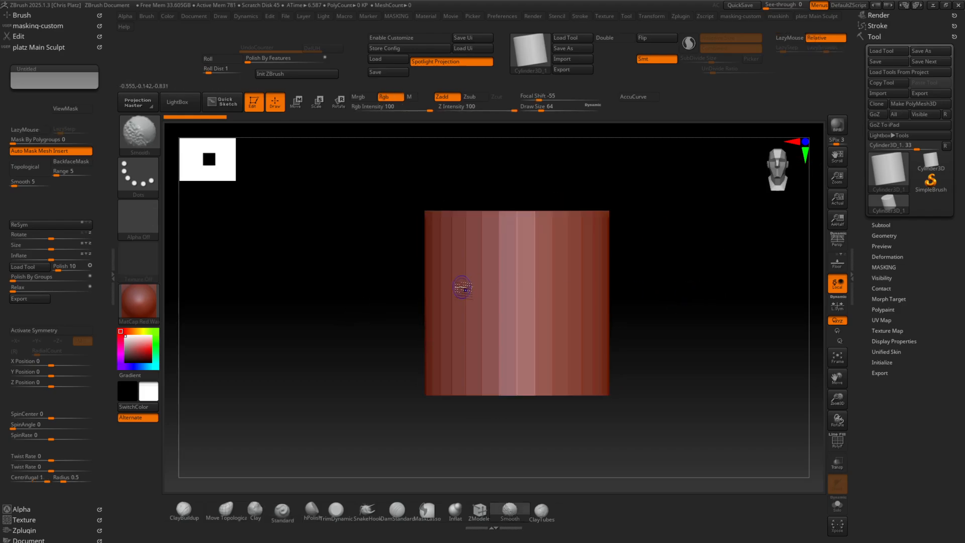
key("x")
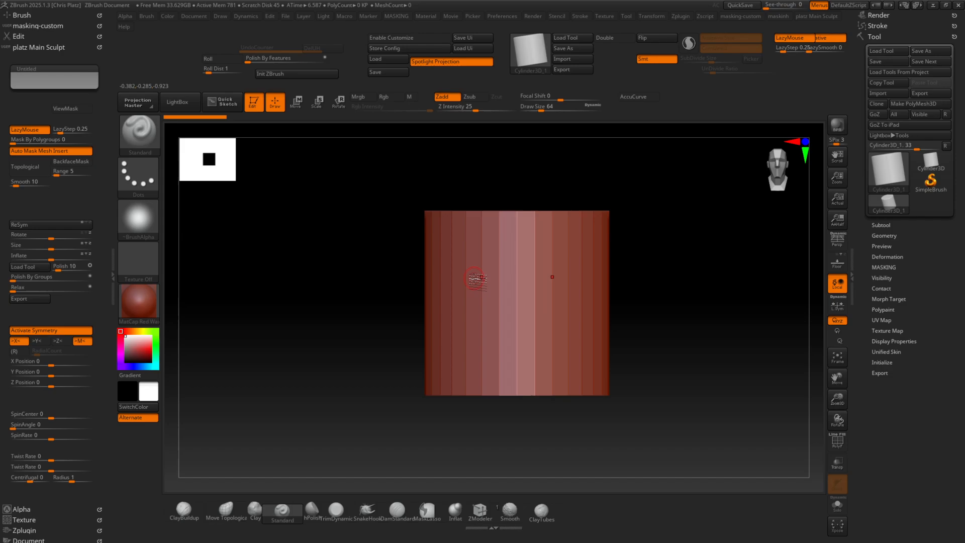
key("]")
key("]")
left_click(454, 269)
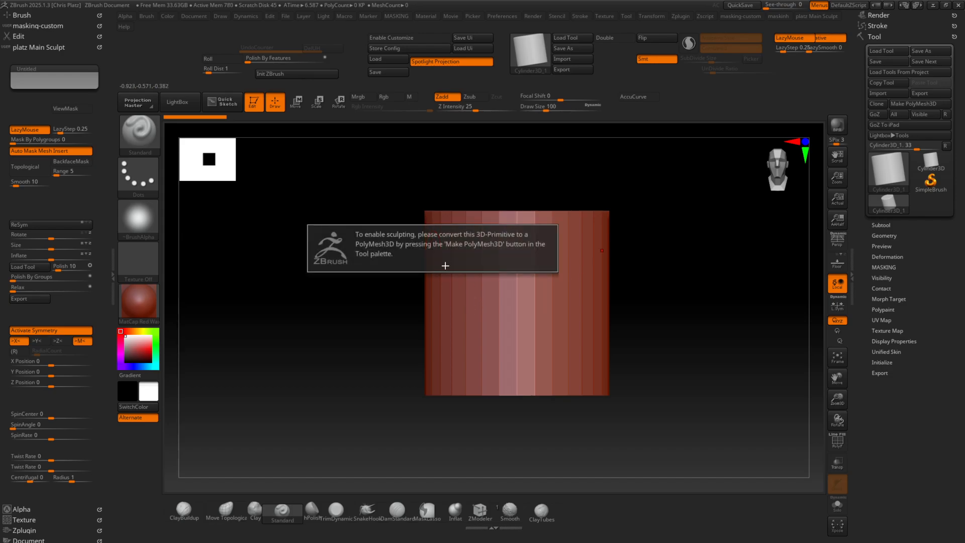
Convert the cylinder to a PolyMesh3D and check its wireframe with PolyFrame
left_click(923, 110)
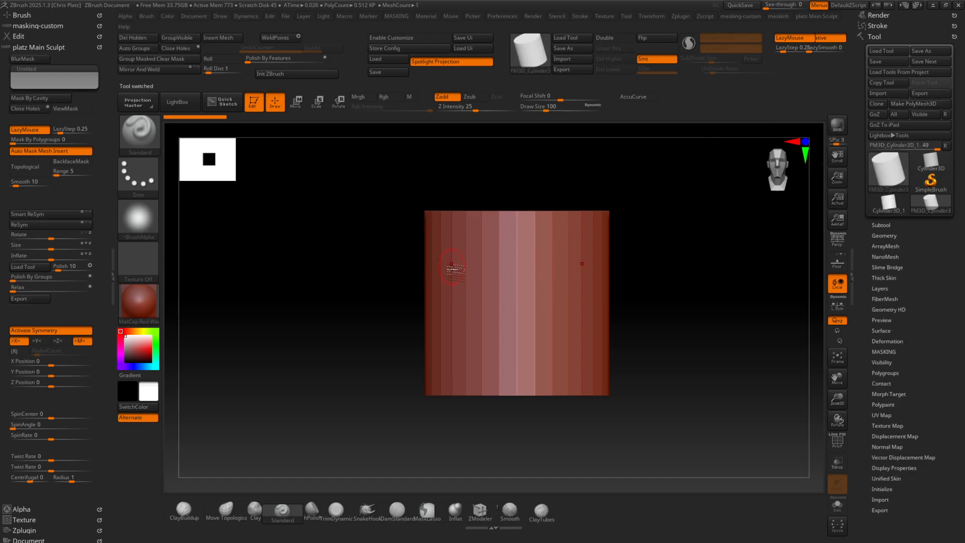
key("shift+f")
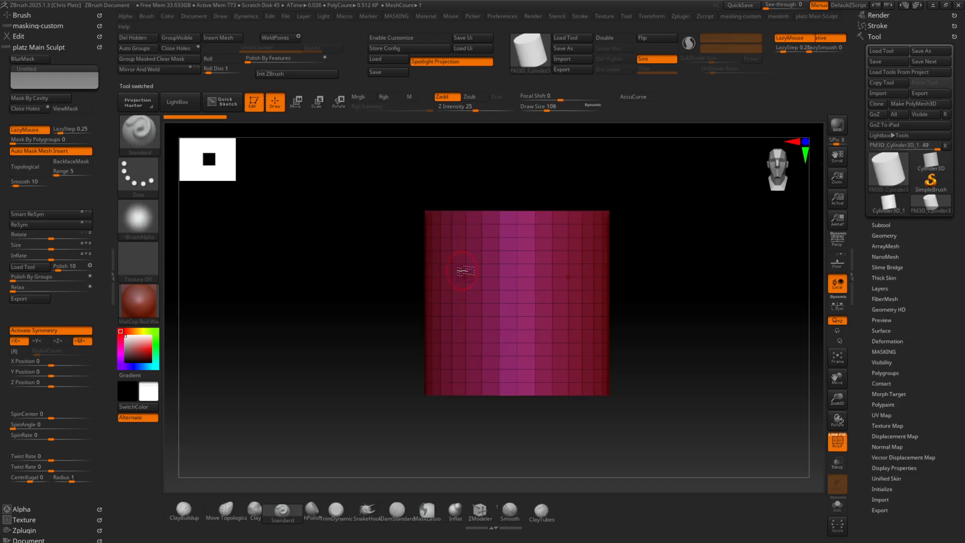
key("shift+f")
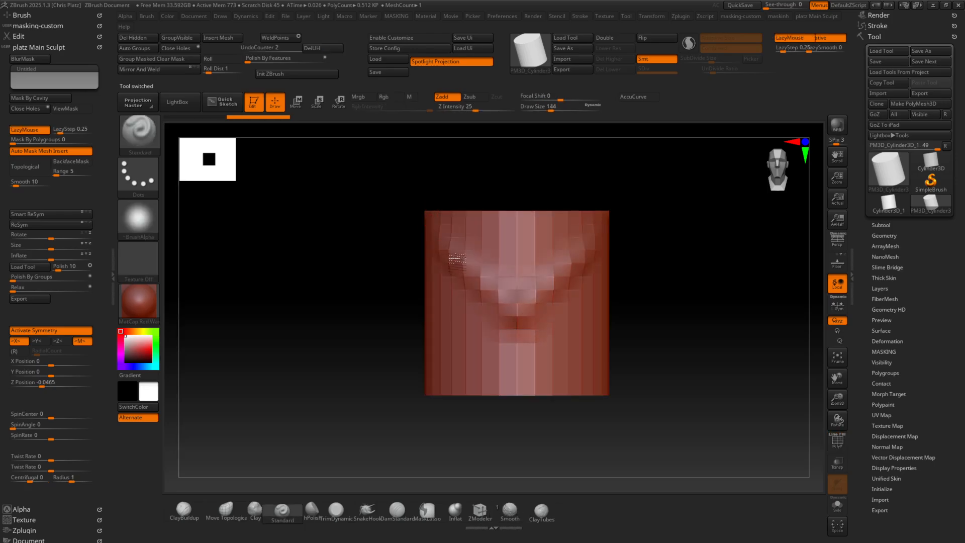
Subdivide the mesh to level 4 and sculpt symmetrical angled brows and a central nose with the Standard brush at Draw Size 144
key("ctrl+d")
mouse_move(450, 253)
left_mouse_down()
mouse_move(504, 301)
mouse_move(479, 314)
mouse_move(503, 329)
left_mouse_up()
mouse_move(451, 297)
left_mouse_down()
mouse_move(514, 344)
mouse_move(461, 272)
mouse_move(478, 342)
mouse_move(508, 292)
mouse_move(514, 326)
left_mouse_up()
left_click_drag(515, 310, 516, 334)
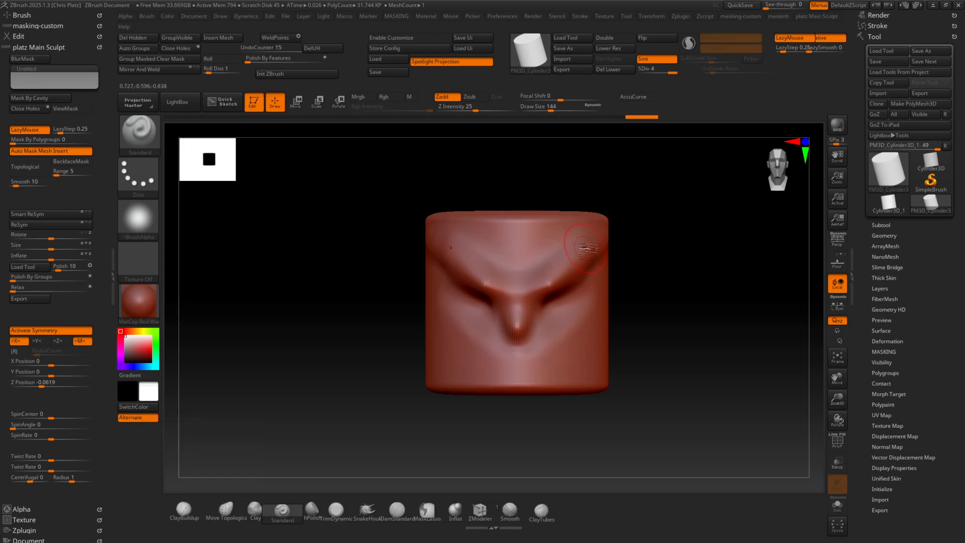
Show the PolyFrame and step down and up through the subdivision levels, ending at SDiv 1
key("shift+d")
key("shift+d")
key("shift+d")
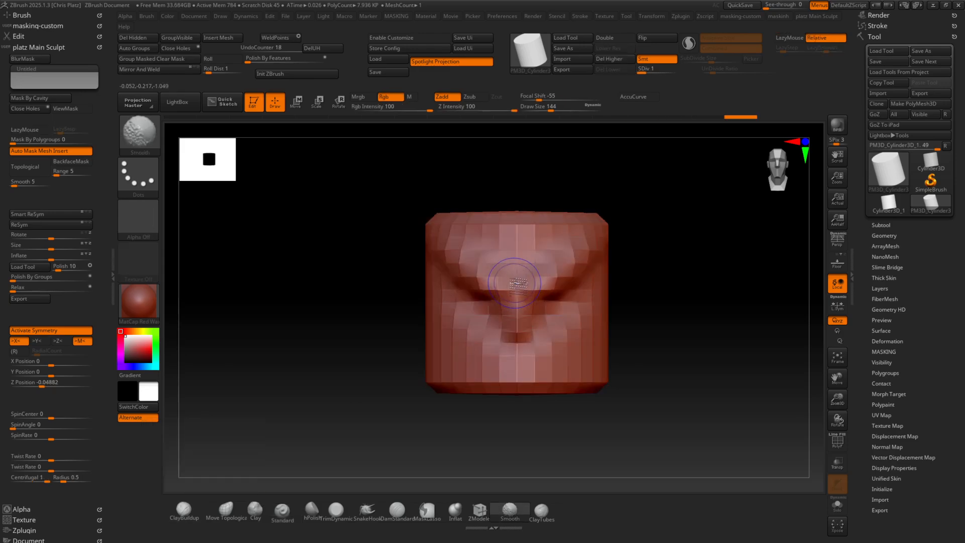
key("shift+f")
key("d")
key("d")
key("d")
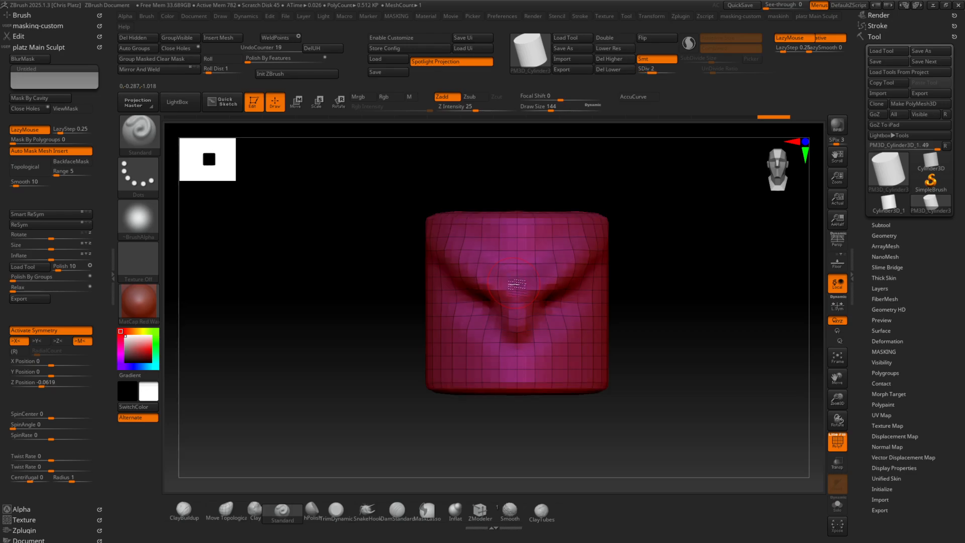
key("shift+d")
key("shift+d")
key("shift+d")
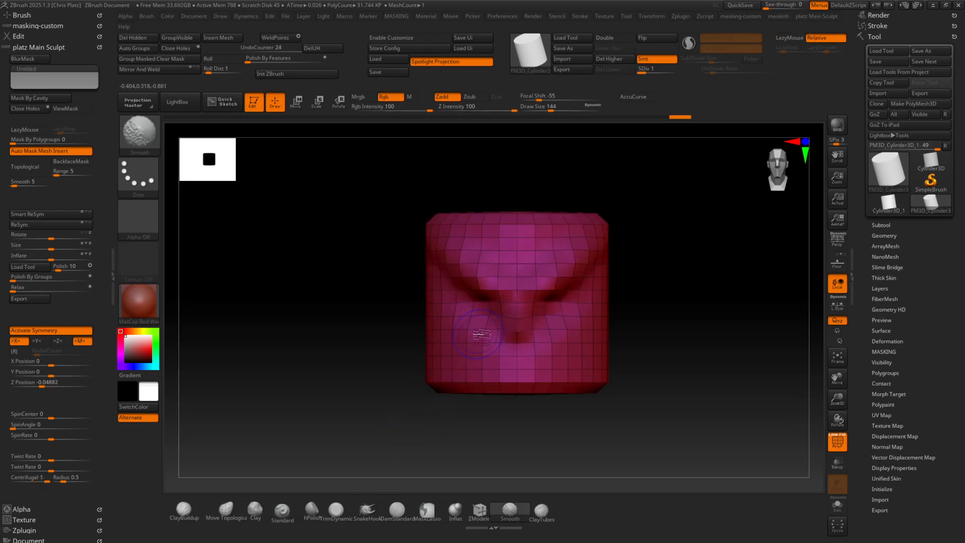
Pull the sides of the top cap outward from a top view with the Move Topological brush at Draw Size 164
left_click(224, 509)
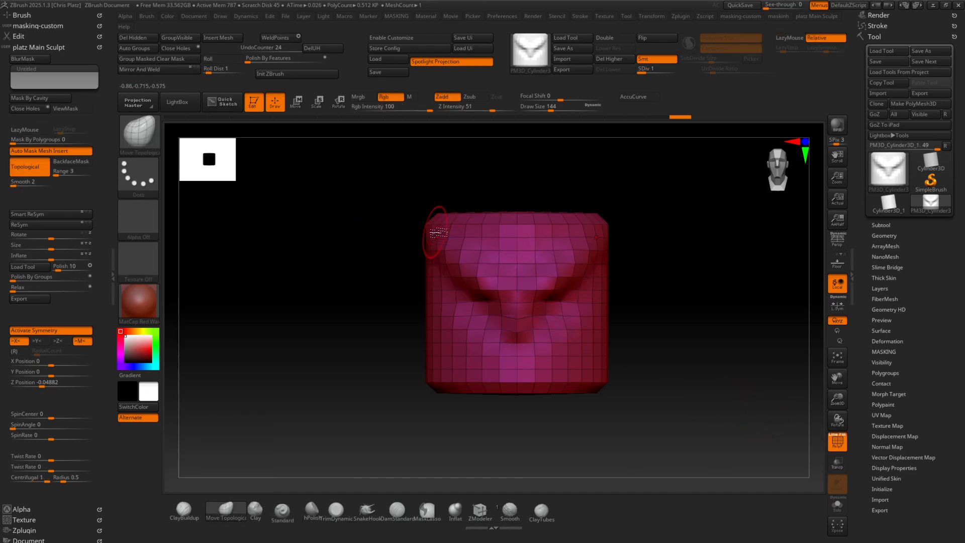
mouse_move(423, 246)
left_mouse_down()
mouse_move(409, 265)
mouse_move(405, 334)
mouse_move(433, 284)
mouse_move(418, 315)
mouse_move(412, 303)
mouse_move(405, 351)
mouse_move(384, 315)
mouse_move(387, 298)
mouse_move(383, 338)
left_mouse_up()
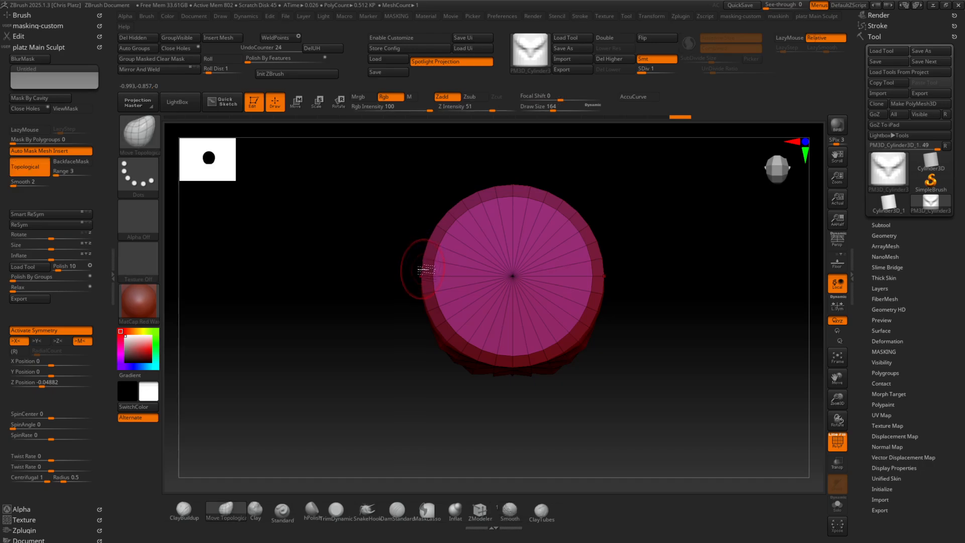
left_click_drag(435, 274, 410, 275)
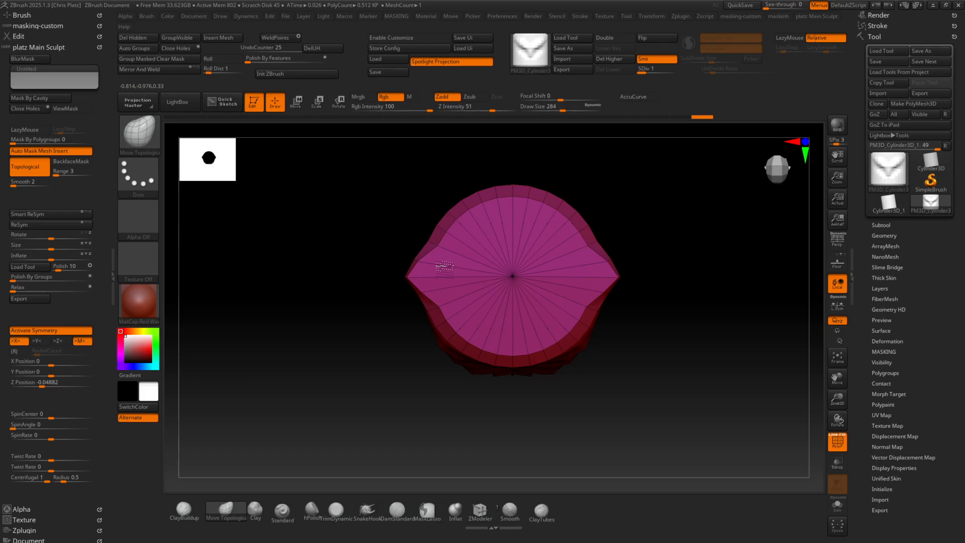
Enlarge the brush to Draw Size 452 and stretch both side points of the top cap much farther outward
key("]")
key("]")
key("]")
key("]")
key("]")
left_click_drag(436, 265, 329, 260)
left_click_drag(402, 286, 364, 289)
Pull the outer tips upward into two horns from the front view and refine the curve between them and the head
mouse_move(366, 334)
left_mouse_down()
mouse_move(369, 305)
mouse_move(394, 283)
left_mouse_up()
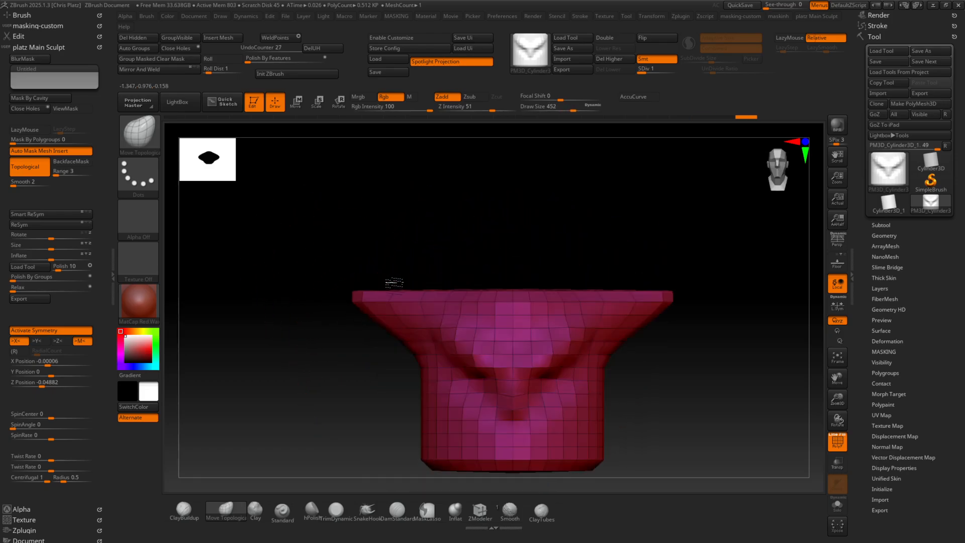
left_click_drag(333, 302, 327, 171)
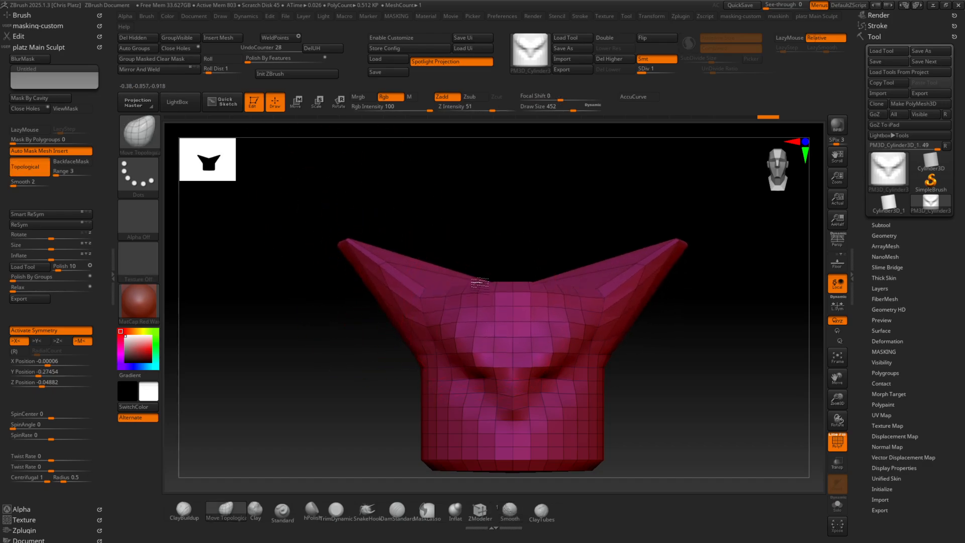
left_click_drag(471, 277, 470, 274)
left_click_drag(452, 303, 423, 270)
left_click_drag(429, 300, 431, 245)
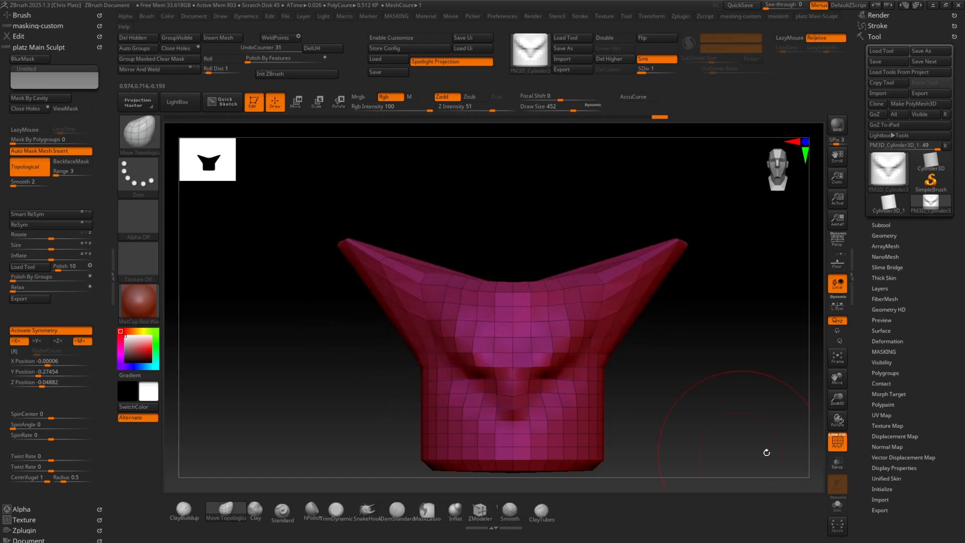
Pull the lower front edge down into a pointed chin, then view the mesh without PolyFrame at SDiv 4
left_click_drag(687, 383, 663, 277, "alt")
left_click_drag(496, 354, 577, 409)
key("shift+f")
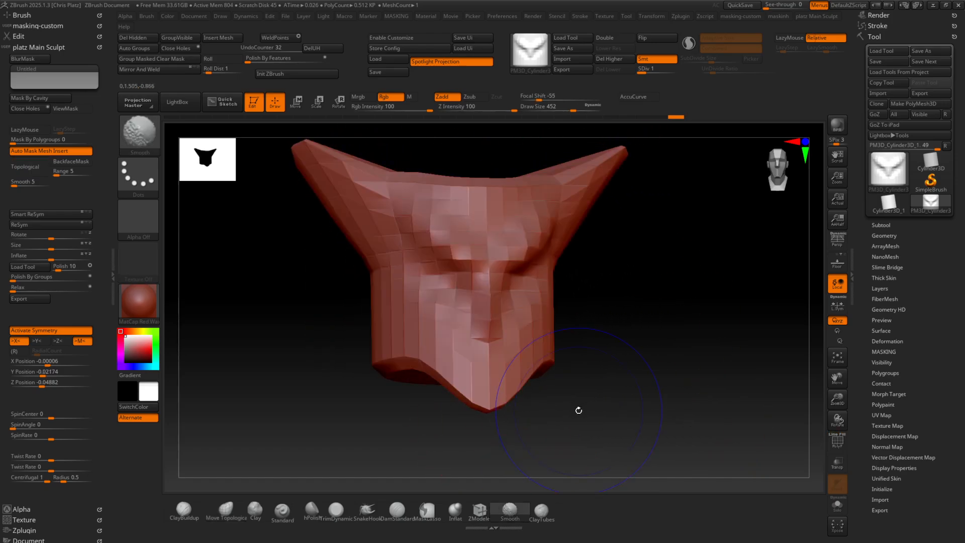
key("d")
key("d")
key("d")
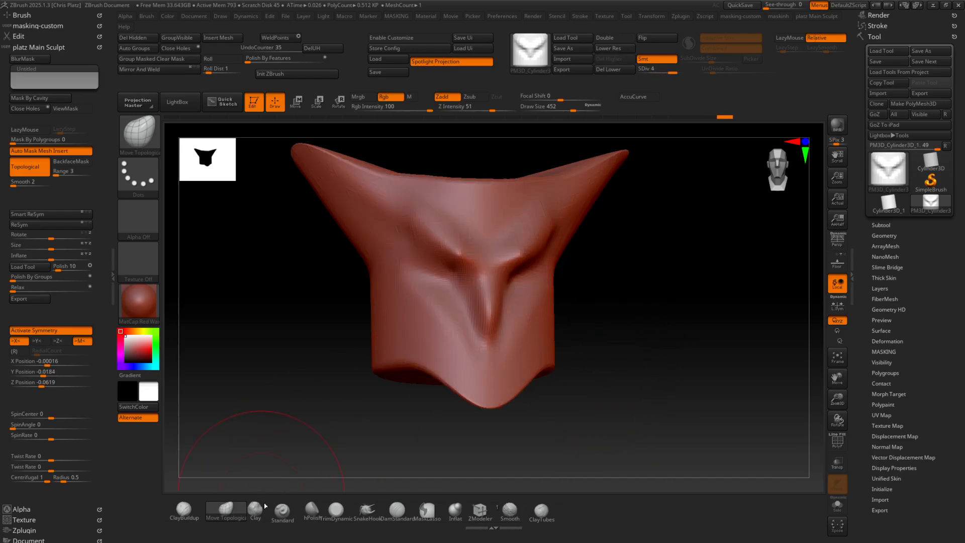
Build up the cheeks on both sides of the nose with the Clay brush at Draw Size of about 145
left_click(257, 508)
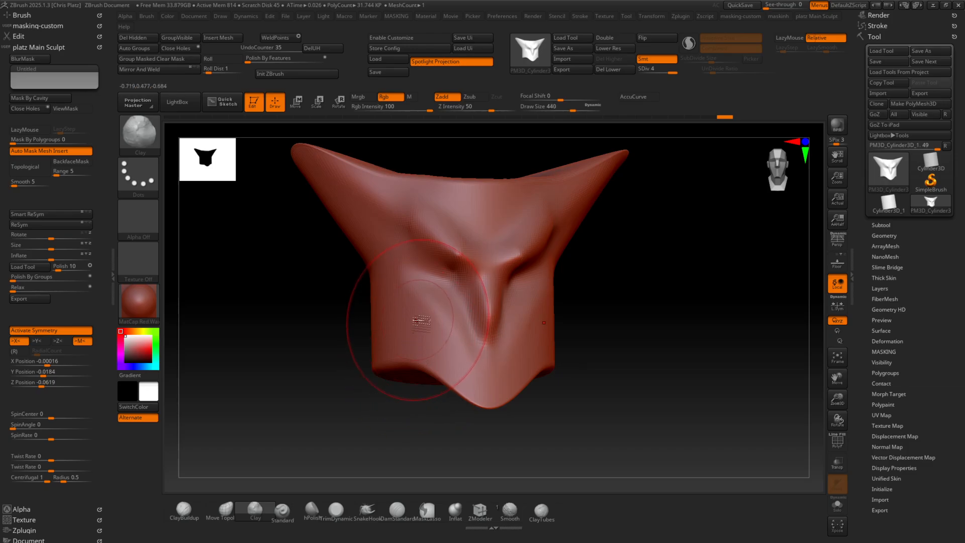
key("[")
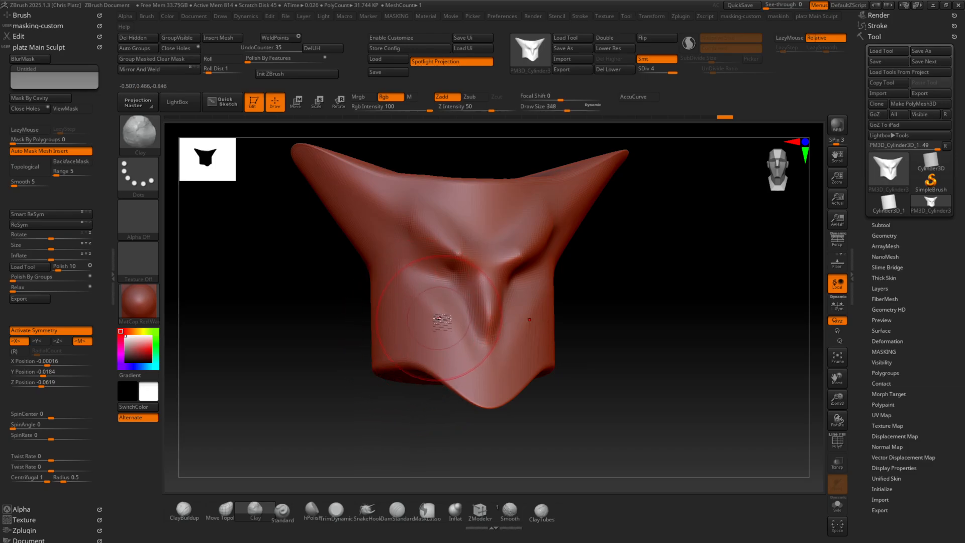
key("space")
mouse_move(426, 322)
left_mouse_down()
mouse_move(412, 327)
mouse_move(430, 318)
mouse_move(412, 312)
mouse_move(442, 317)
mouse_move(473, 346)
left_mouse_up()
mouse_move(698, 327)
left_mouse_down()
mouse_move(573, 326)
mouse_move(526, 291)
mouse_move(439, 368)
left_mouse_up()
left_click_drag(291, 371, 400, 366)
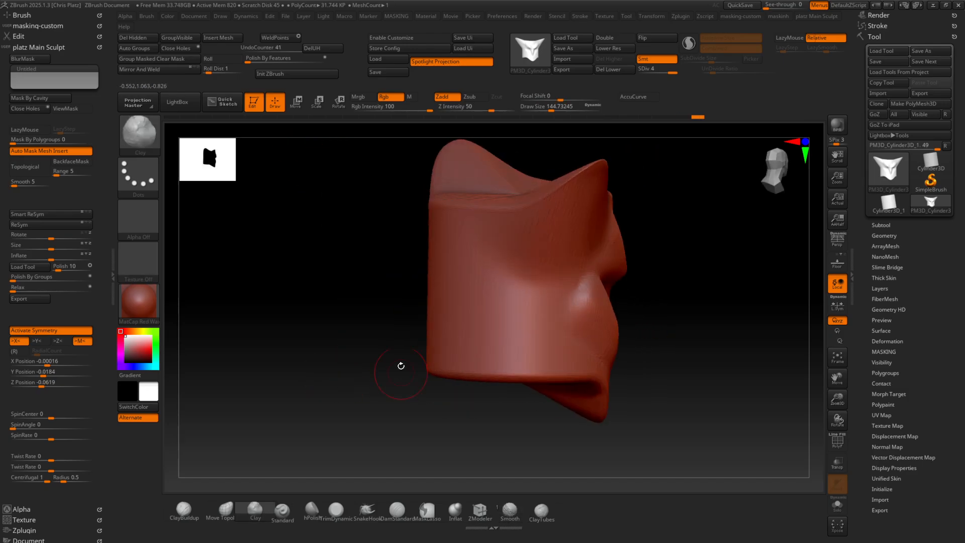
left_click_drag(524, 298, 557, 304, "shift")
left_click_drag(706, 322, 641, 300)
left_click_drag(452, 399, 354, 432)
Sculpt the middle of the forehead and its top edge into a central dip with the Standard brush
left_click(290, 513)
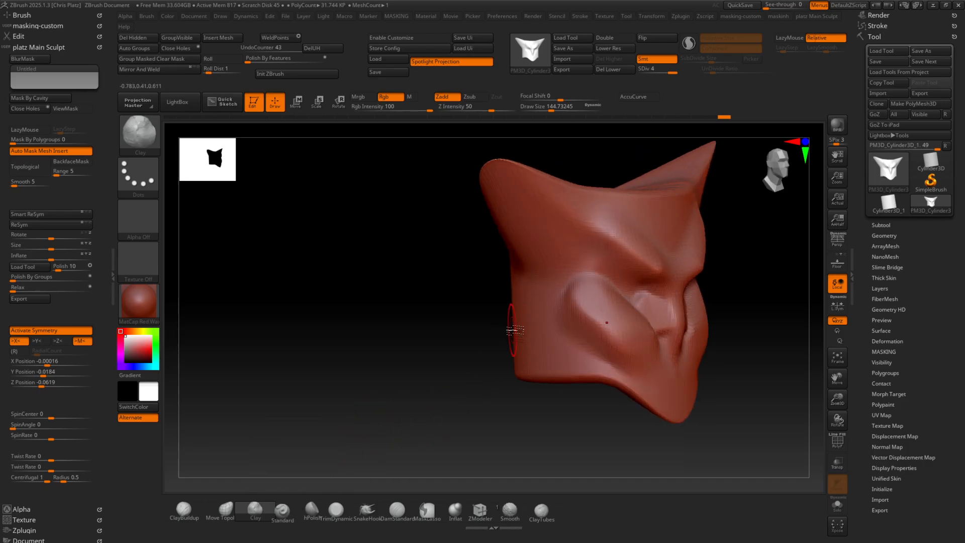
left_click_drag(510, 330, 446, 318)
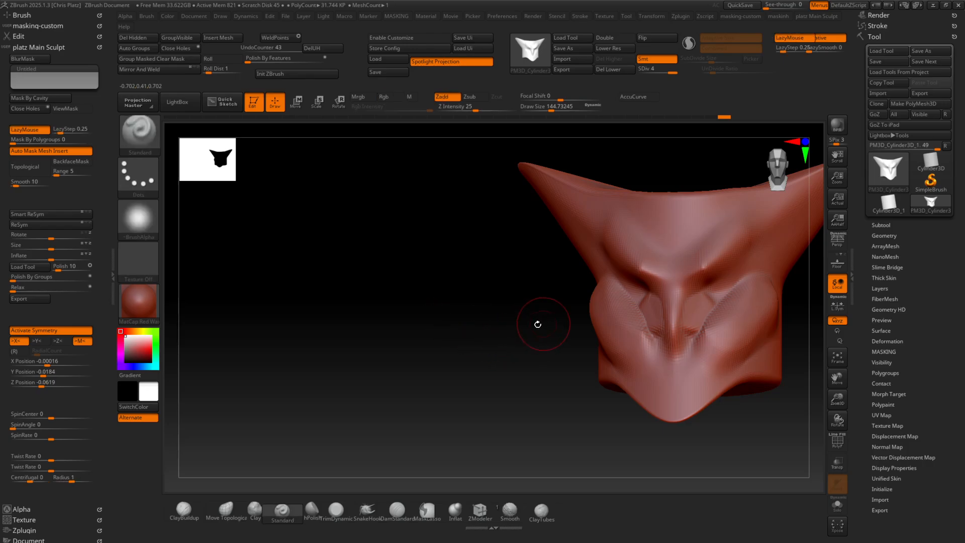
mouse_move(537, 324)
left_mouse_down()
mouse_move(448, 310)
mouse_move(426, 286)
mouse_move(422, 294)
left_mouse_up()
left_click_drag(536, 207, 551, 241)
left_click_drag(549, 215, 561, 240)
left_click_drag(559, 217, 565, 240)
left_click_drag(573, 196, 567, 236)
mouse_move(569, 205)
left_mouse_down()
mouse_move(564, 251)
mouse_move(565, 240)
left_mouse_up()
left_click_drag(567, 205, 567, 239)
mouse_move(569, 211)
left_mouse_down("shift")
mouse_move(565, 241)
mouse_move(551, 225)
mouse_move(564, 227)
mouse_move(547, 232)
left_mouse_up("shift")
mouse_move(415, 354)
left_mouse_down()
mouse_move(413, 333)
mouse_move(456, 334)
left_mouse_up()
mouse_move(529, 343)
left_mouse_down("shift")
mouse_move(517, 312)
mouse_move(563, 375)
left_mouse_up("shift")
left_click_drag(695, 352, 703, 316)
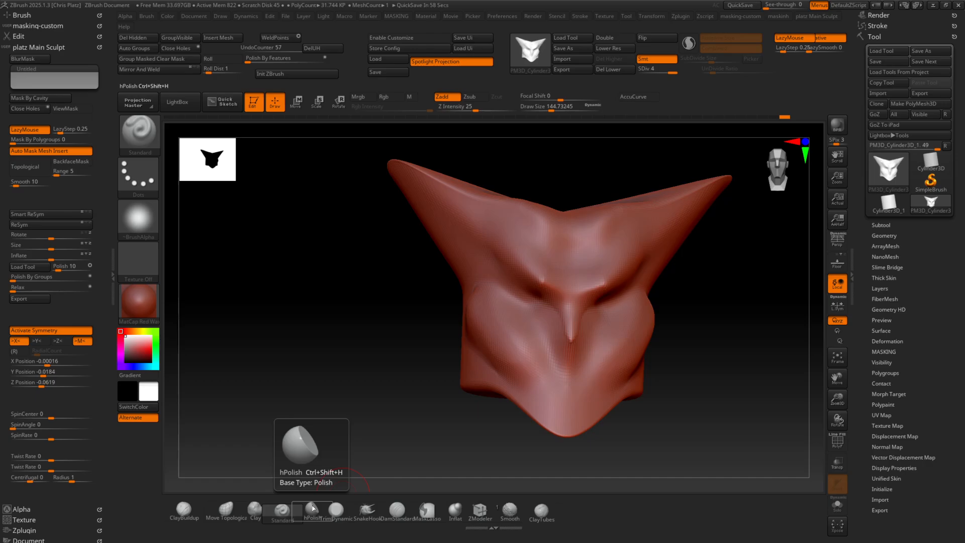
Flatten the forehead planes above the brows with the hPolish brush
left_click_drag(405, 333, 401, 343)
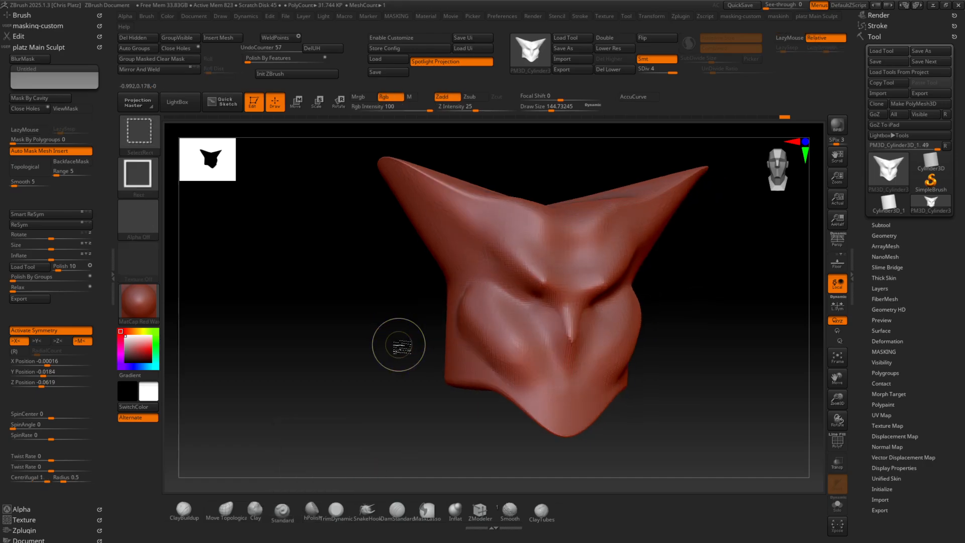
key("ctrl+shift+h")
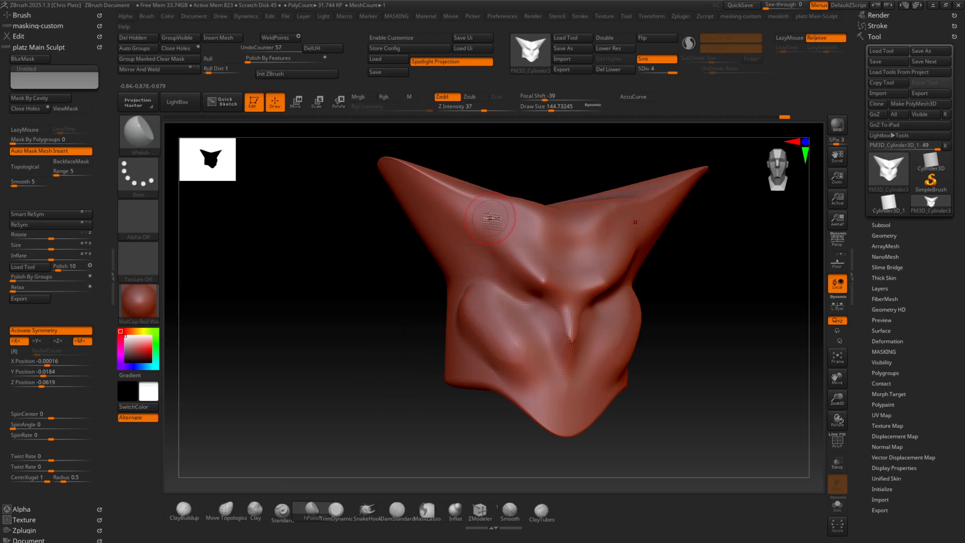
mouse_move(493, 217)
left_mouse_down()
mouse_move(485, 222)
mouse_move(497, 238)
mouse_move(480, 219)
left_mouse_up()
left_click_drag(389, 284, 363, 292)
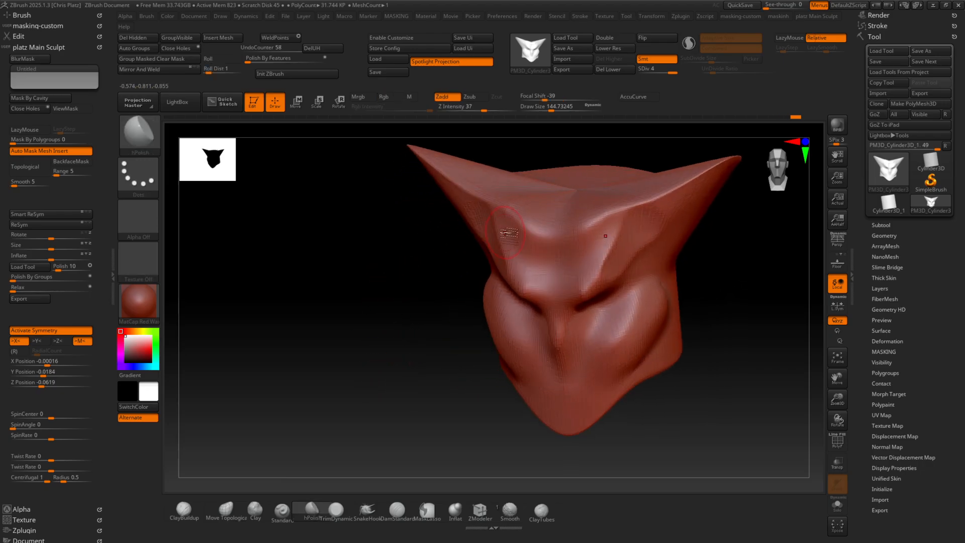
left_click_drag(607, 237, 600, 222)
mouse_move(377, 266)
left_mouse_down()
mouse_move(421, 246)
mouse_move(424, 234)
left_mouse_up()
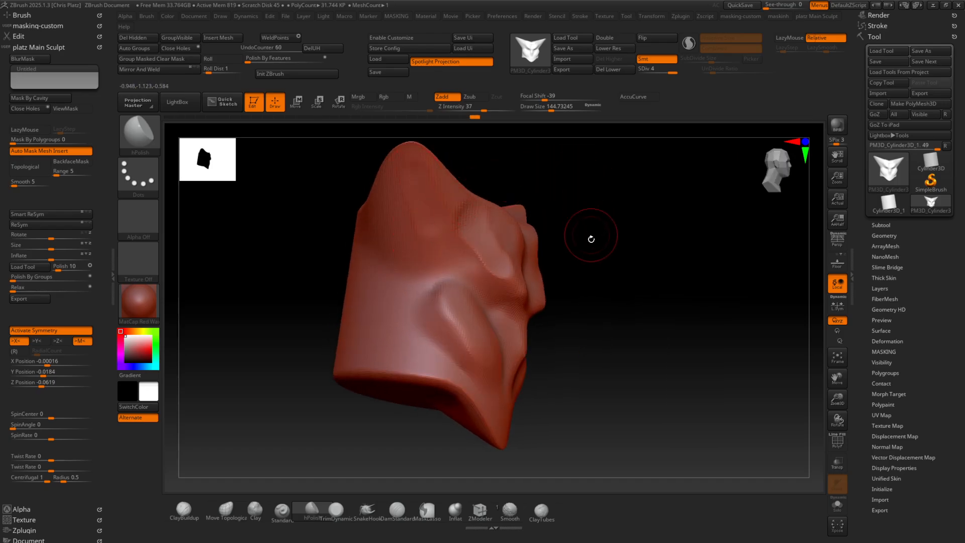
Polish the front of the horns and the upper brow edge into crisper planes with hPolish
left_click_drag(591, 237, 533, 244)
left_click_drag(533, 221, 542, 239)
left_click_drag(454, 173, 429, 162)
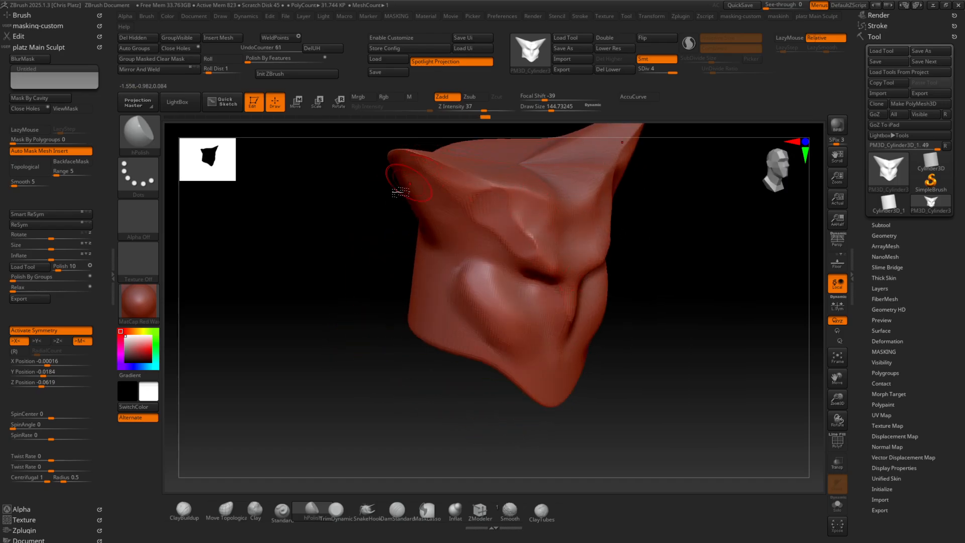
left_click_drag(399, 192, 417, 232)
left_click_drag(422, 166, 412, 168)
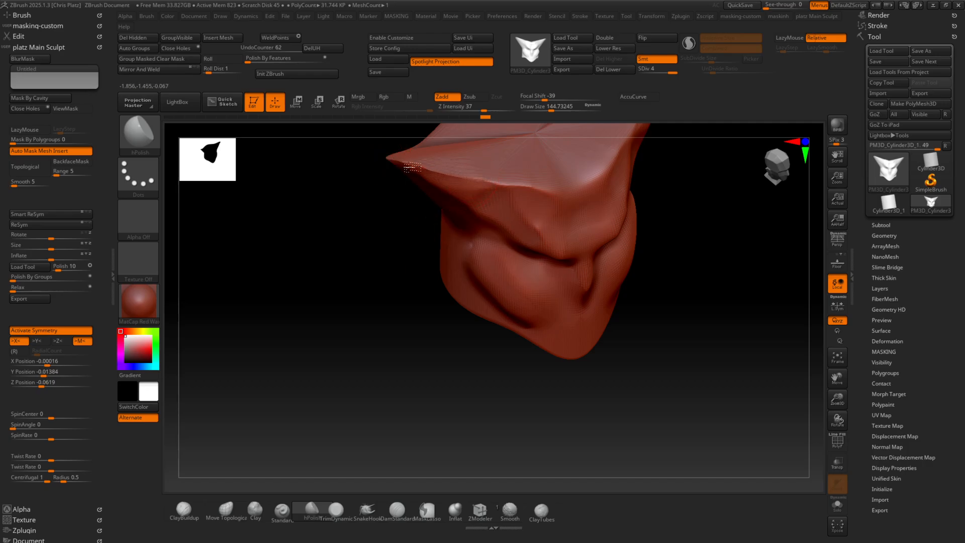
mouse_move(469, 184)
left_mouse_down("shift")
mouse_move(461, 176)
mouse_move(528, 189)
mouse_move(494, 183)
left_mouse_up("shift")
left_click_drag(551, 195, 493, 181)
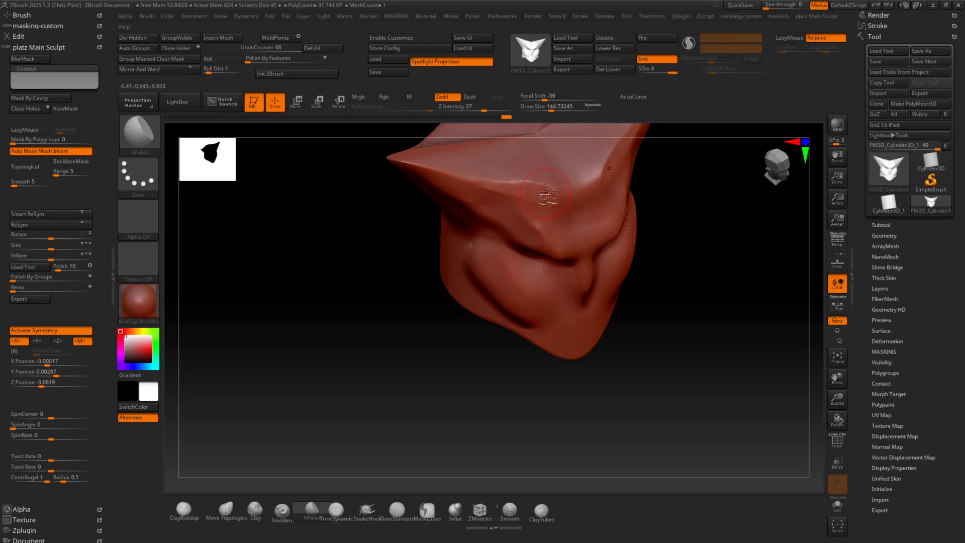
Subdivide the mesh to SDiv 6 and polish the brow ridges and central forehead with hPolish
key("ctrl+d")
key("ctrl+d")
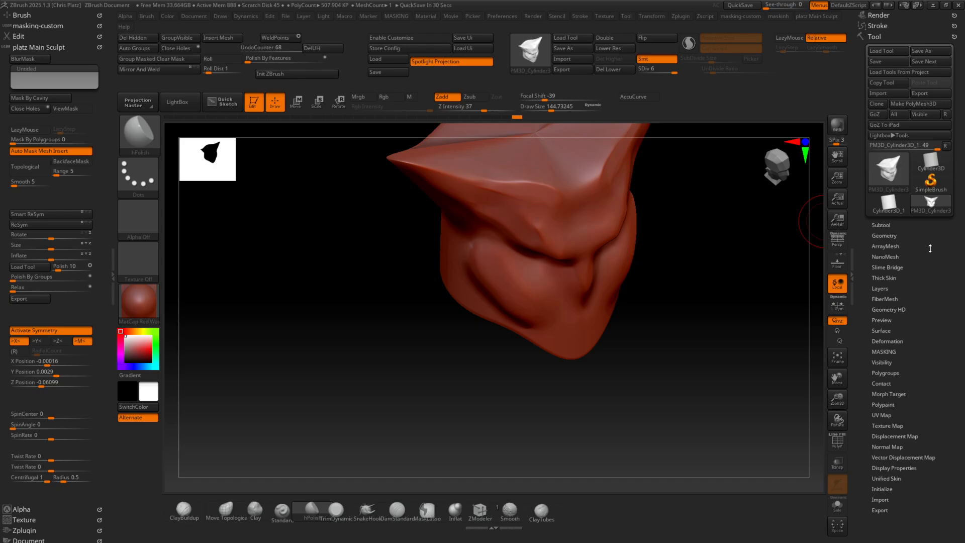
mouse_move(664, 304)
left_mouse_down()
mouse_move(688, 260)
mouse_move(710, 270)
mouse_move(613, 340)
left_mouse_up()
mouse_move(620, 293)
right_mouse_down("ctrl")
mouse_move(655, 347)
mouse_move(668, 272)
right_mouse_up("ctrl")
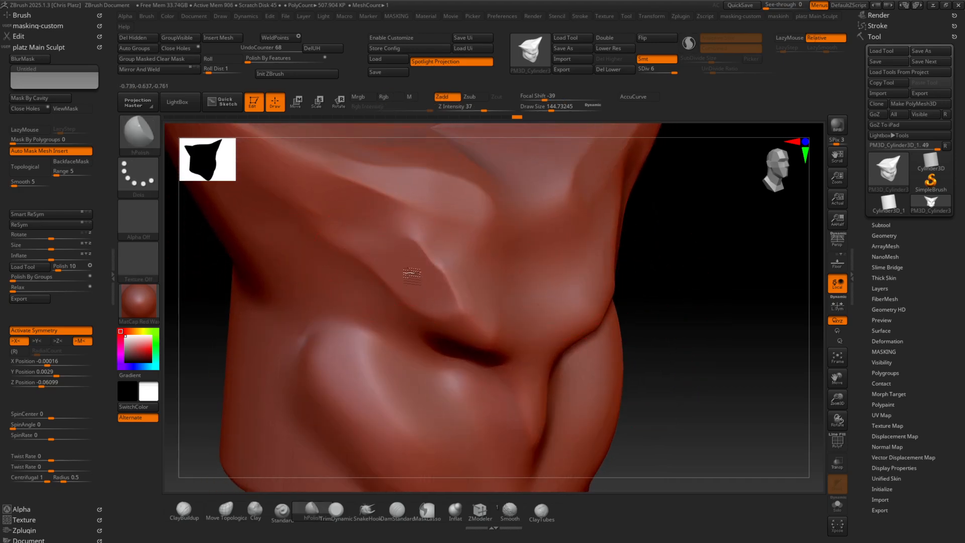
left_click_drag(412, 273, 472, 282)
right_click_drag(550, 281, 448, 271)
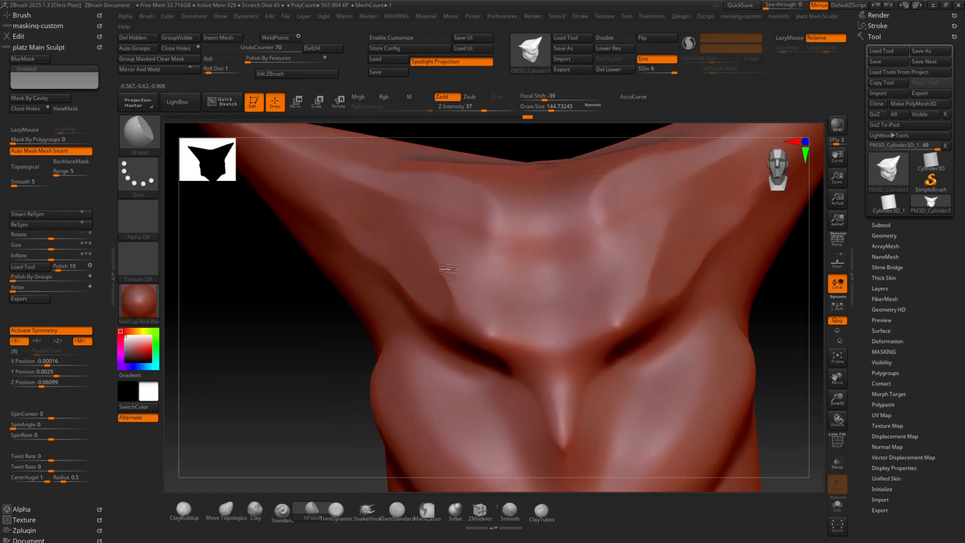
left_click_drag(529, 326, 539, 318)
mouse_move(540, 317)
right_mouse_down("alt")
mouse_move(569, 254)
mouse_move(693, 247)
right_mouse_up("alt")
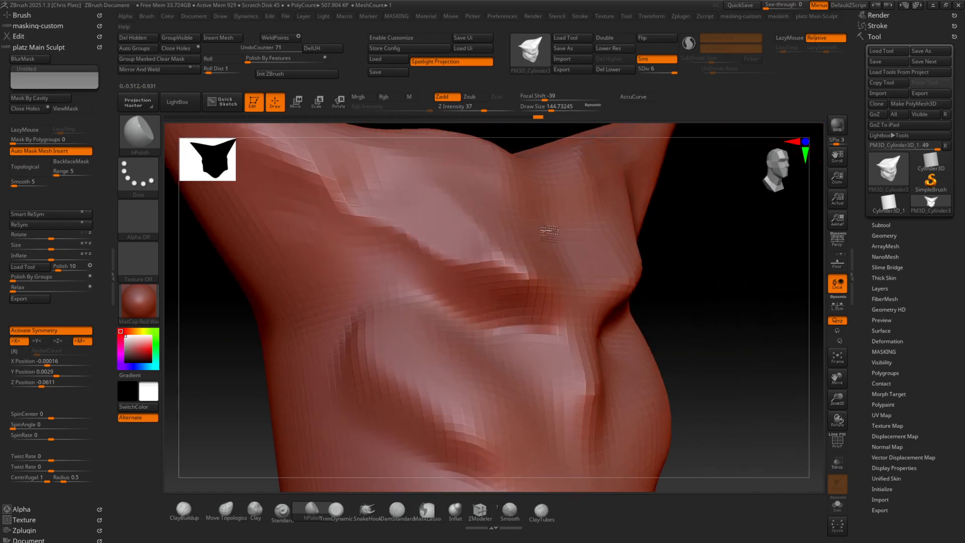
mouse_move(452, 234)
left_mouse_down()
mouse_move(513, 274)
mouse_move(471, 257)
left_mouse_up()
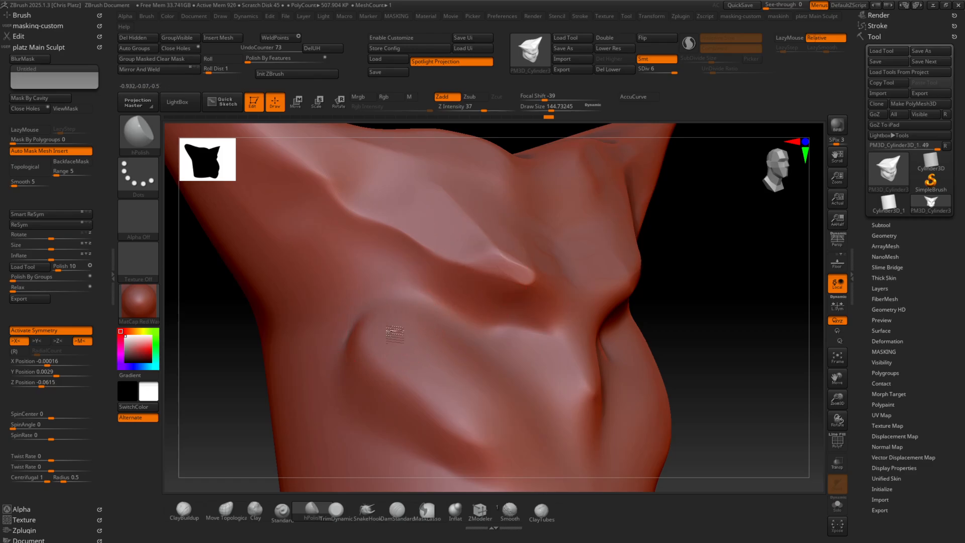
Flatten the outer side of the cheekbones with hPolish to form a sharp diagonal edge
left_click_drag(423, 390, 329, 470)
mouse_move(391, 380)
left_mouse_down()
mouse_move(371, 387)
mouse_move(440, 386)
left_mouse_up()
mouse_move(447, 388)
right_mouse_down()
mouse_move(513, 400)
mouse_move(496, 401)
right_mouse_up()
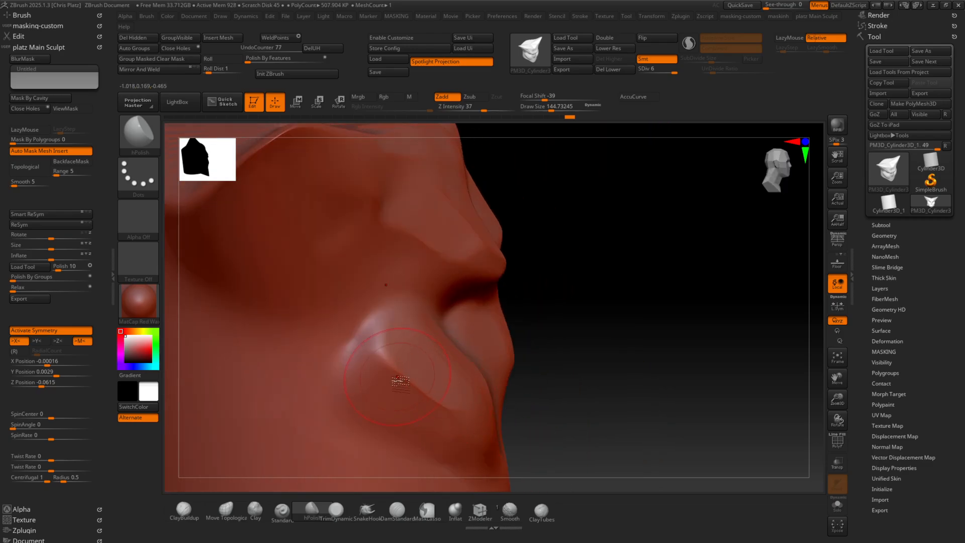
right_click_drag(601, 380, 459, 370)
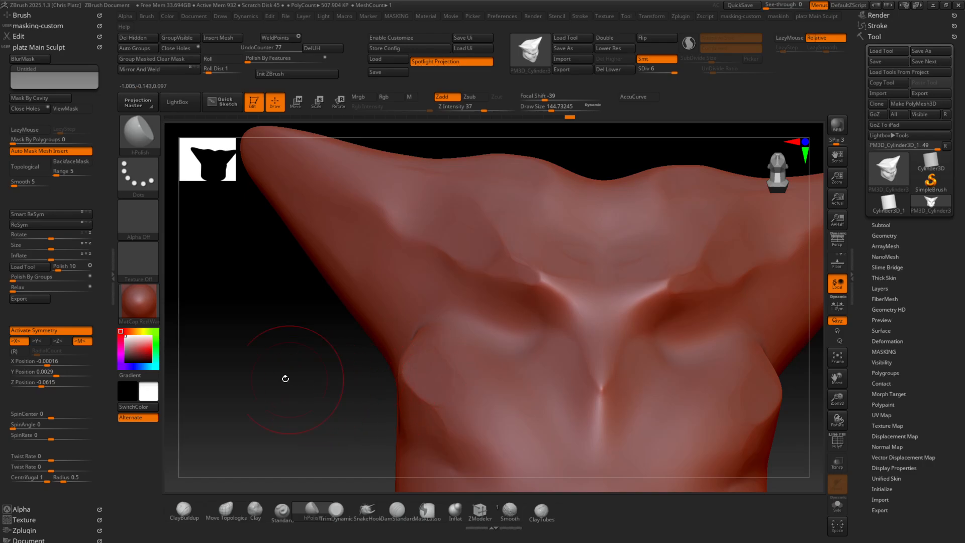
right_click_drag(285, 378, 398, 402)
Trim the outer cheeks into flat facets with the TrimDynamic brush
left_click(335, 509)
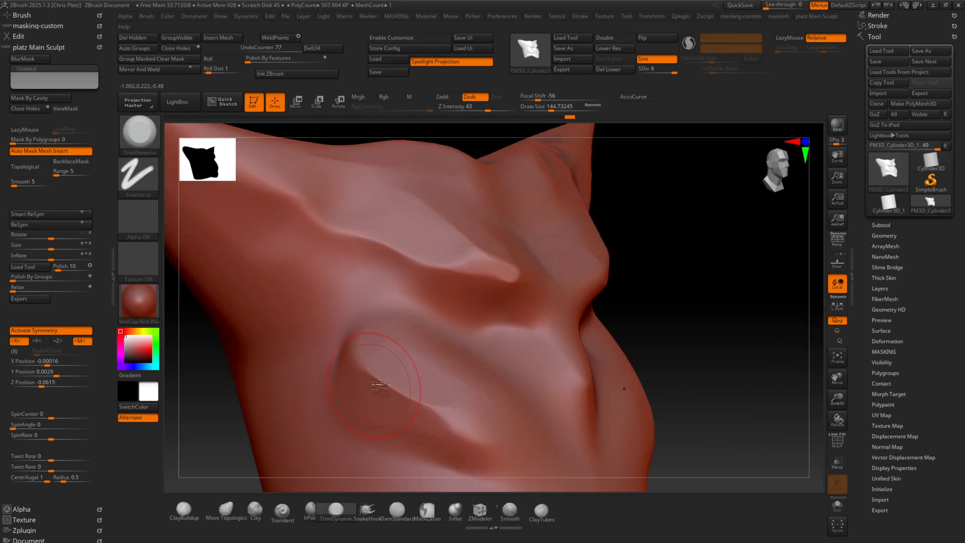
mouse_move(410, 386)
left_mouse_down()
mouse_move(395, 402)
mouse_move(366, 383)
left_mouse_up()
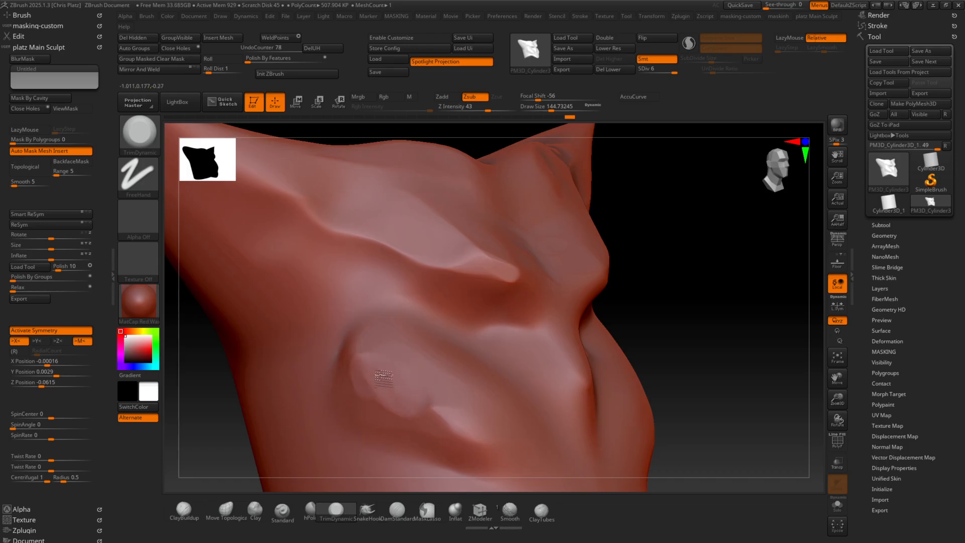
mouse_move(428, 398)
left_mouse_down()
mouse_move(374, 389)
mouse_move(437, 422)
mouse_move(375, 366)
mouse_move(436, 383)
left_mouse_up()
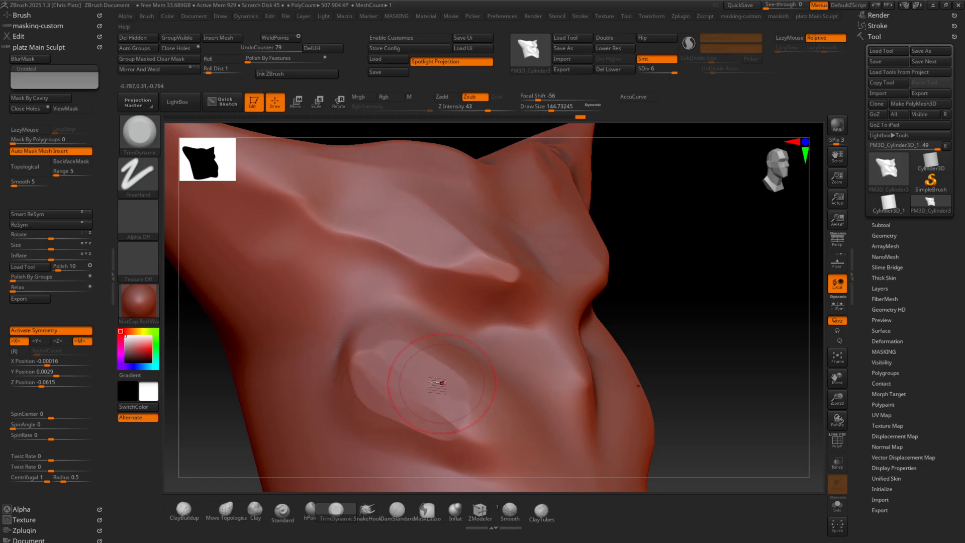
left_click_drag(344, 406, 469, 441)
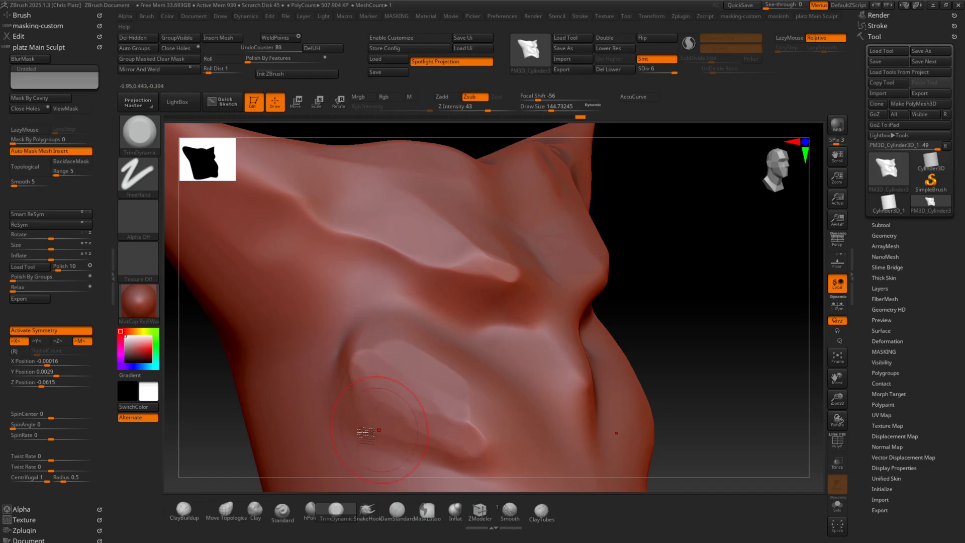
Even out the trimmed cheek facets with the hPolish brush, then view the head from the front
left_click(309, 510)
left_click_drag(396, 407, 398, 400)
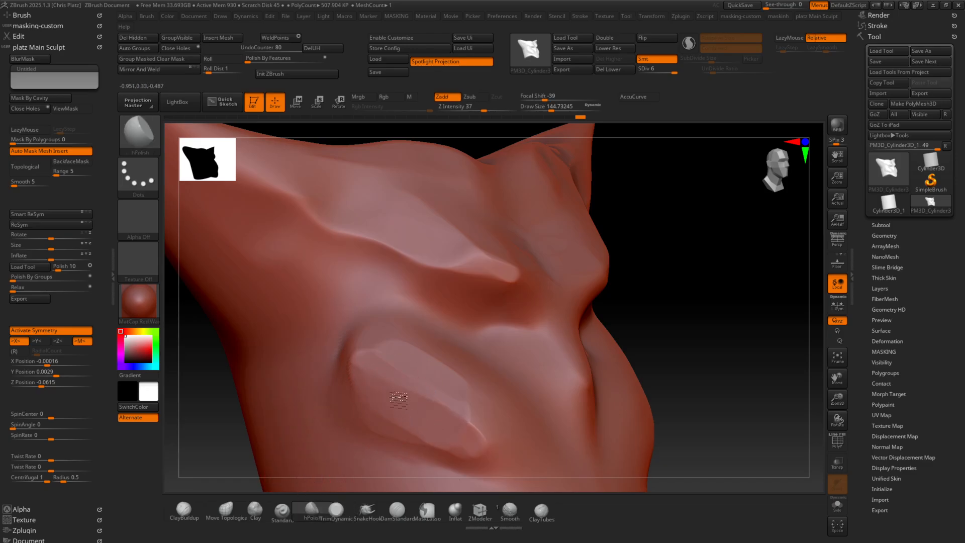
mouse_move(459, 431)
left_mouse_down()
mouse_move(424, 417)
mouse_move(434, 420)
left_mouse_up()
left_click_drag(676, 396, 618, 399)
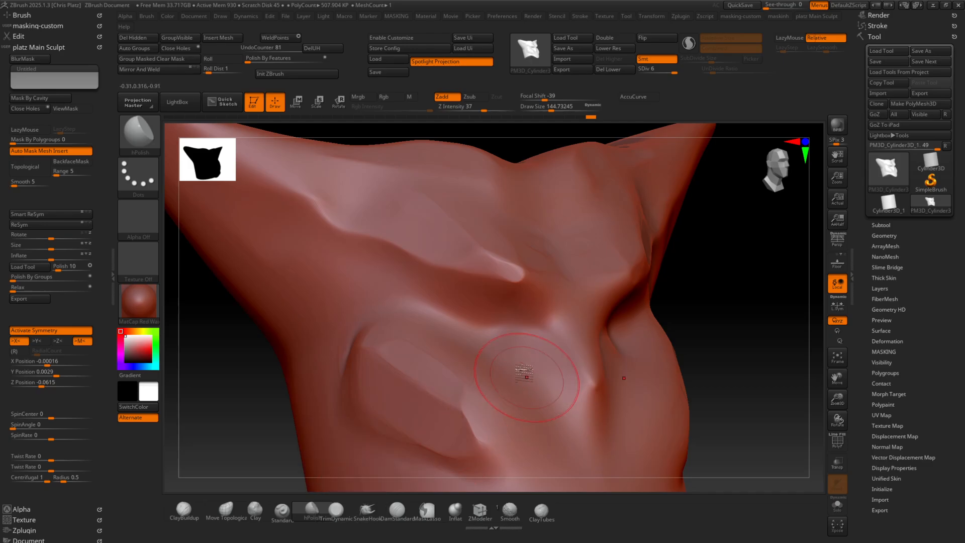
right_click_drag(523, 374, 499, 383, "shift")
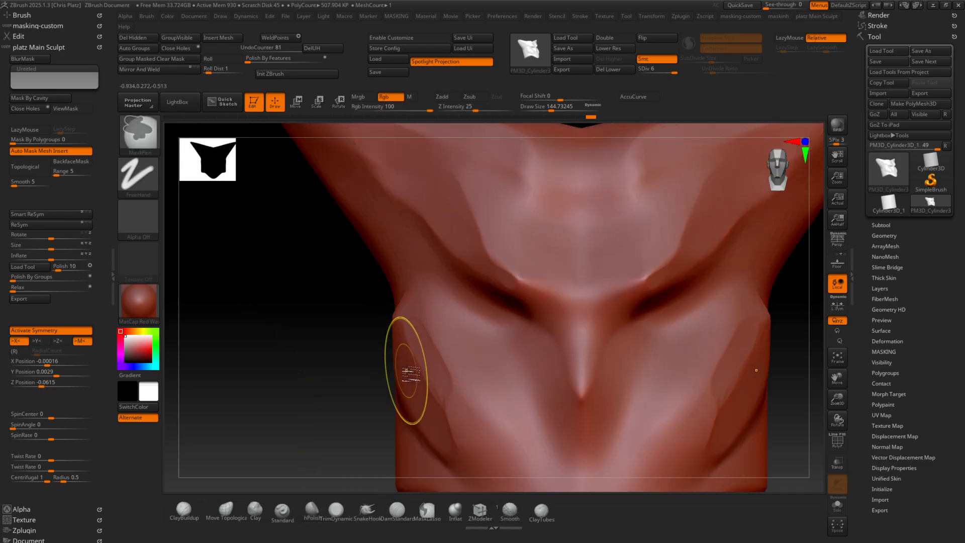
Switch to the SnakeHook brush, dismiss its SculptrisPro note and turn on PolyFrame
key("ctrl")
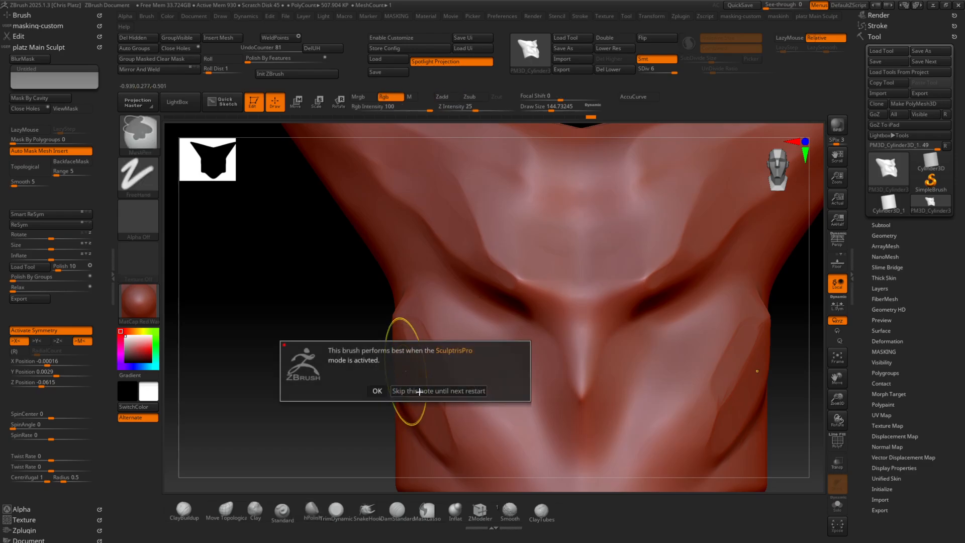
left_click(376, 391)
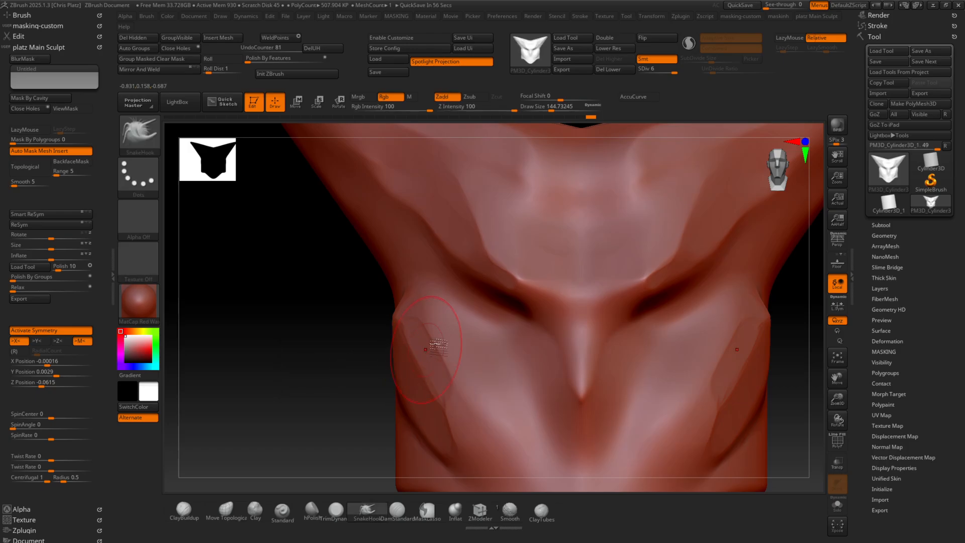
key("shift+f")
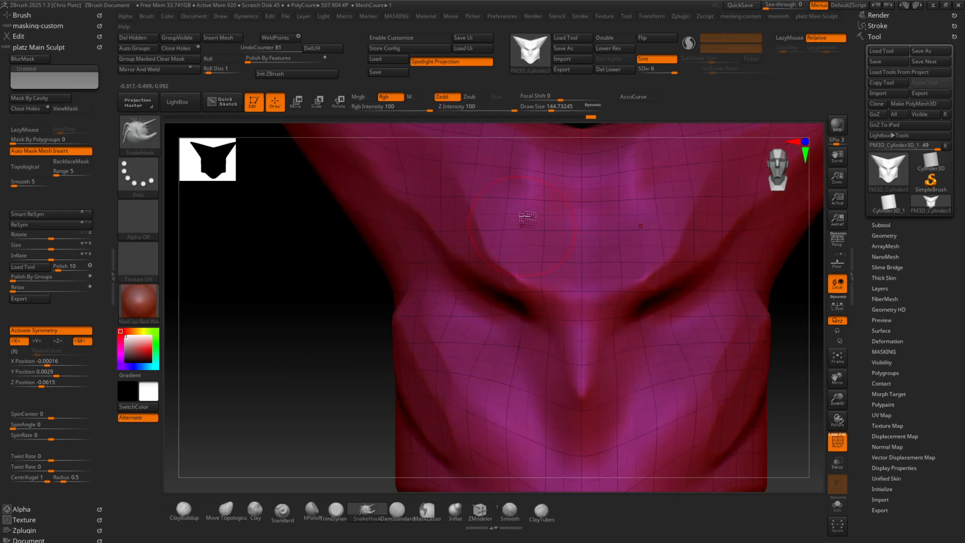
Locate the Sculptris Pro mode control among the stroke settings
left_click(653, 19)
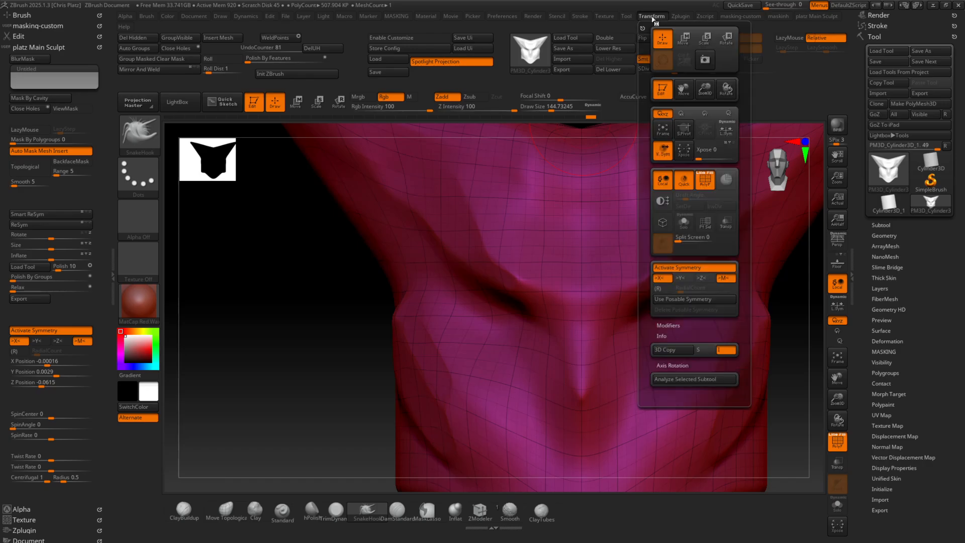
left_click(678, 17)
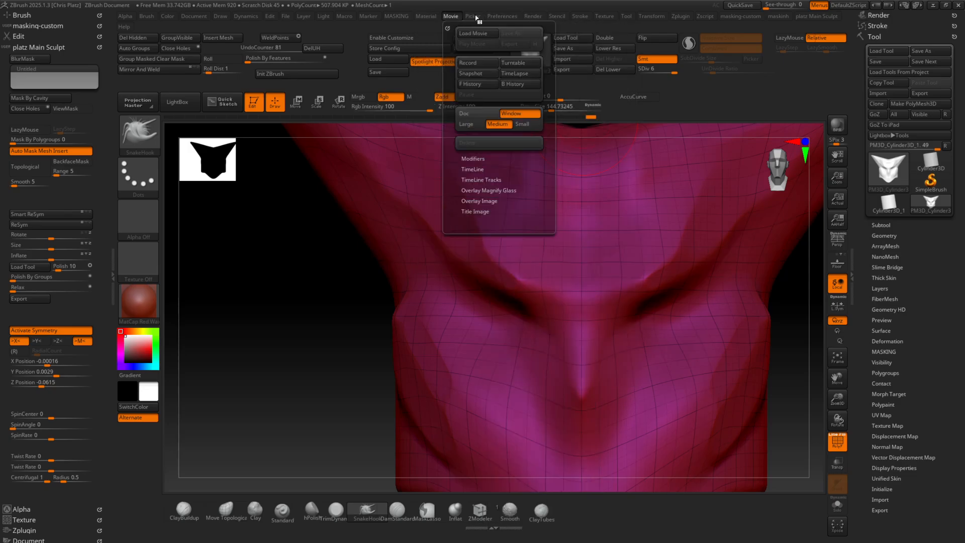
mouse_move(642, 18)
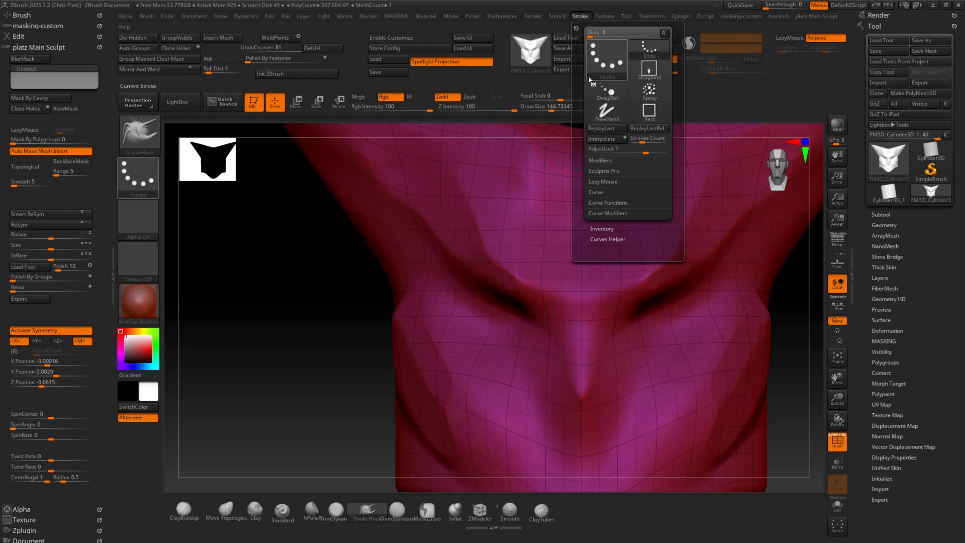
left_click(600, 172)
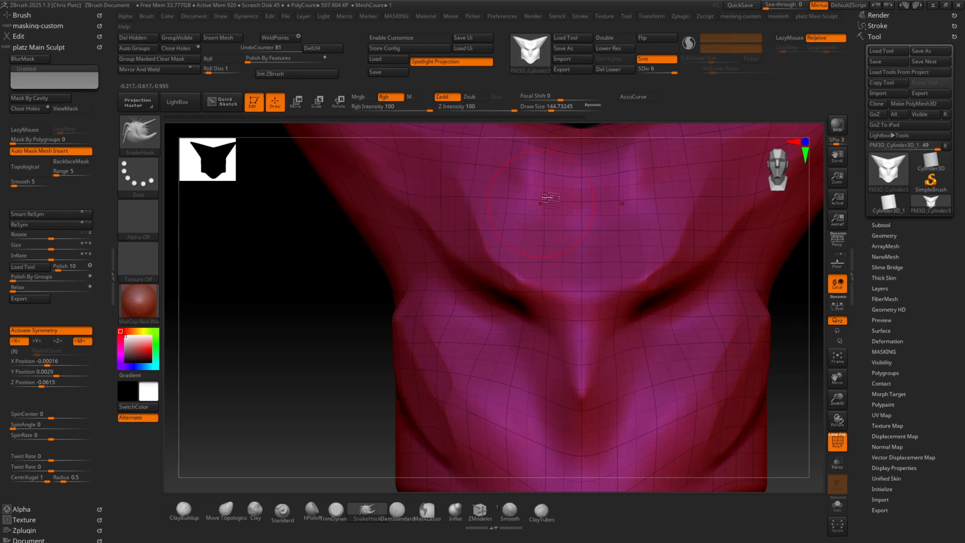
left_click(582, 17)
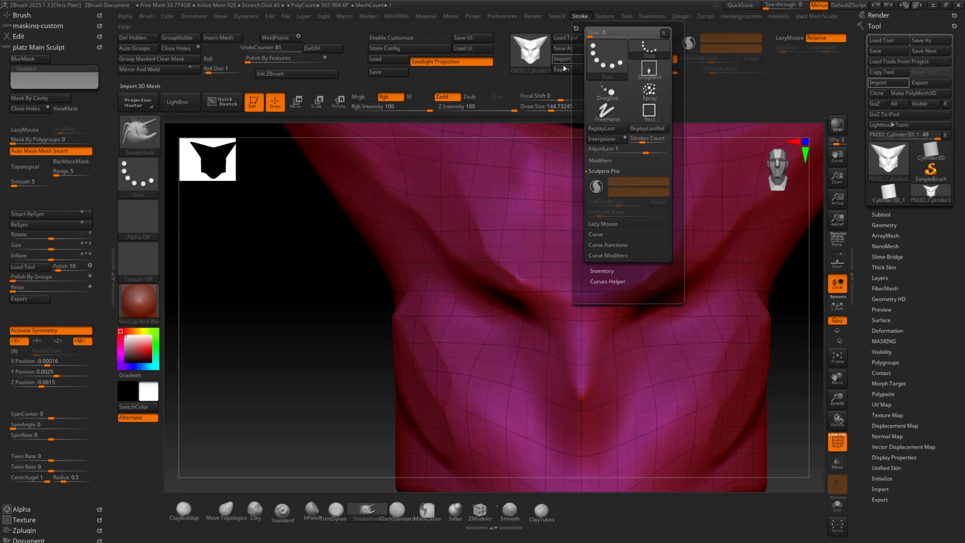
Turn on Sculptris Pro and pull a long horn outward from each cheek with the SnakeHook brush
left_click(596, 188)
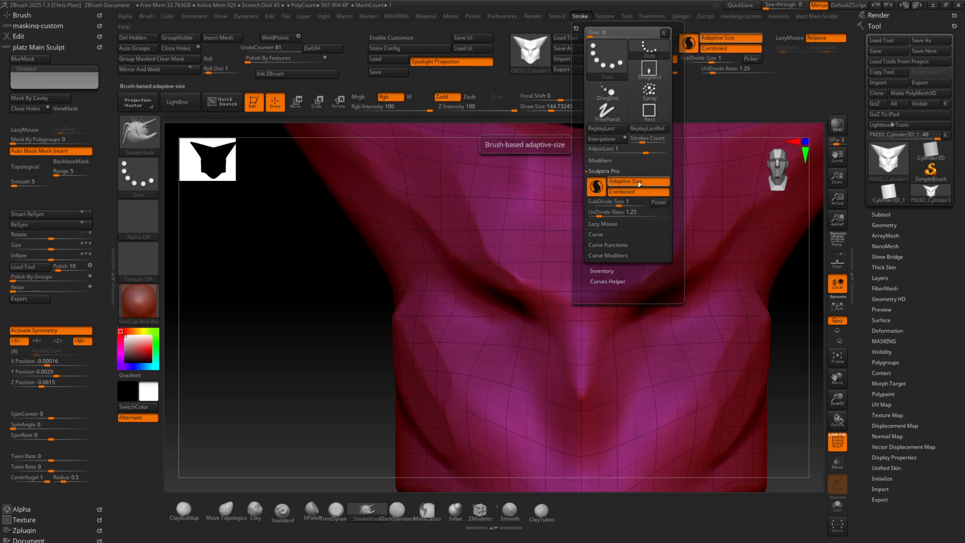
left_click_drag(386, 289, 387, 272, "shift")
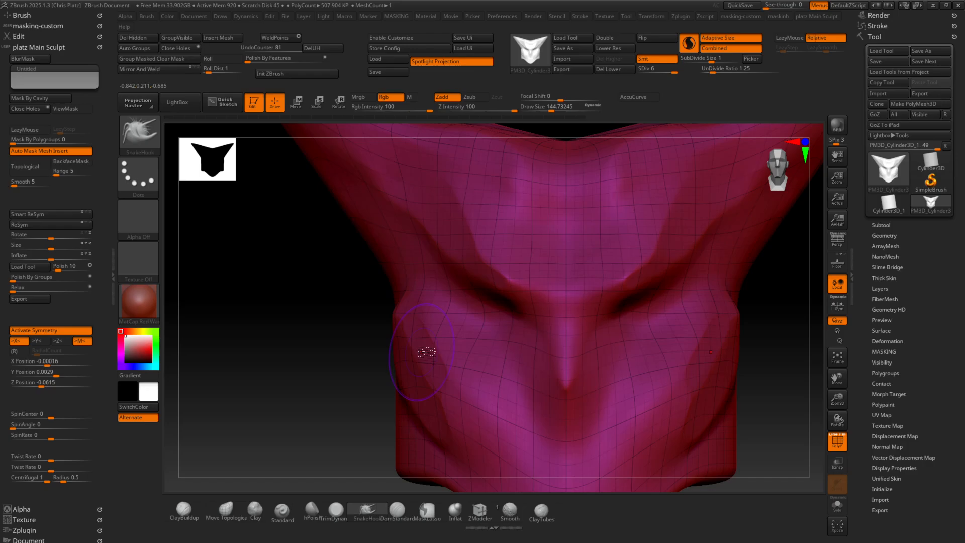
mouse_move(422, 351)
left_mouse_down()
mouse_move(452, 371)
mouse_move(416, 332)
mouse_move(312, 301)
mouse_move(255, 273)
left_mouse_up()
right_click_drag(282, 305, 280, 315, "ctrl")
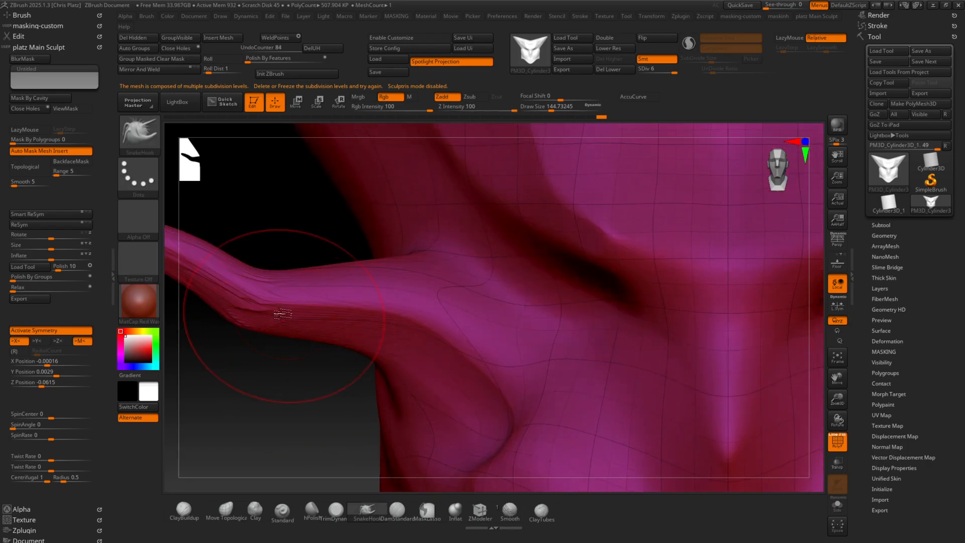
Re-enable Sculptris Pro and smooth the cheek horns with PolyFrame off, then turn PolyFrame back on
key("shift+f")
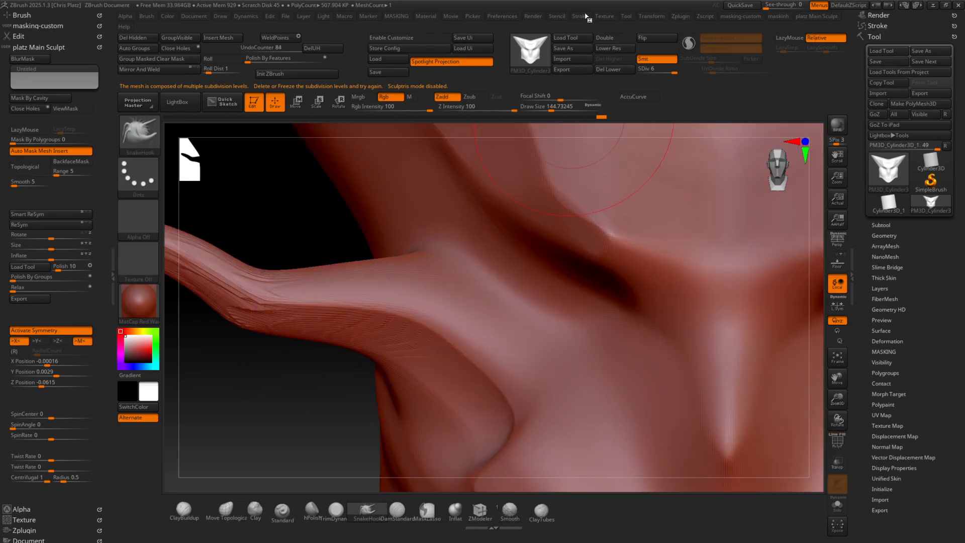
left_click(587, 17)
left_click(579, 16)
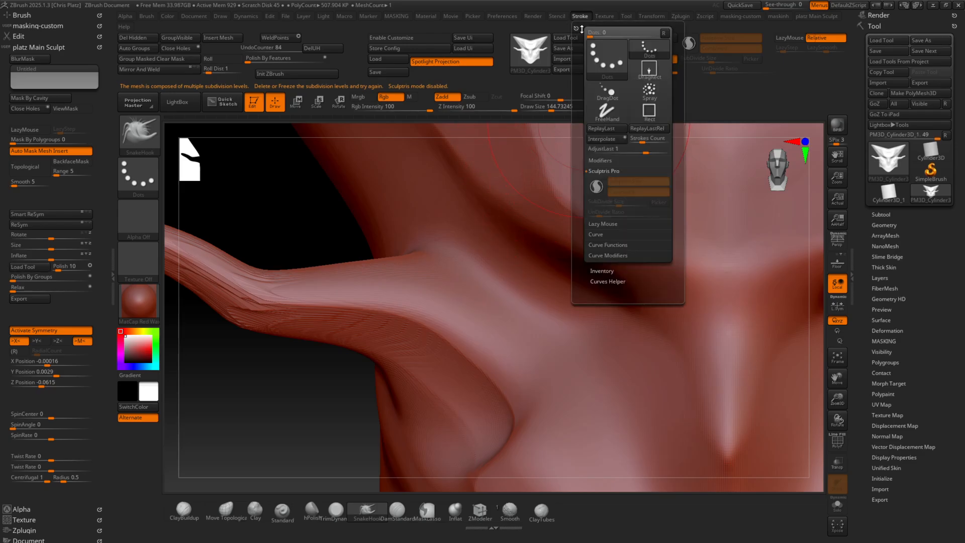
left_click(596, 186)
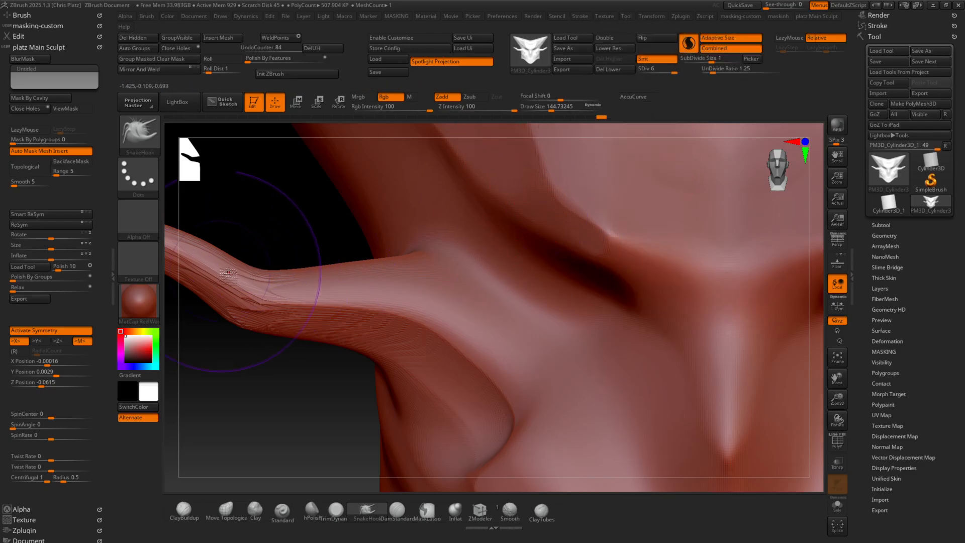
left_click_drag(241, 290, 282, 298, "shift")
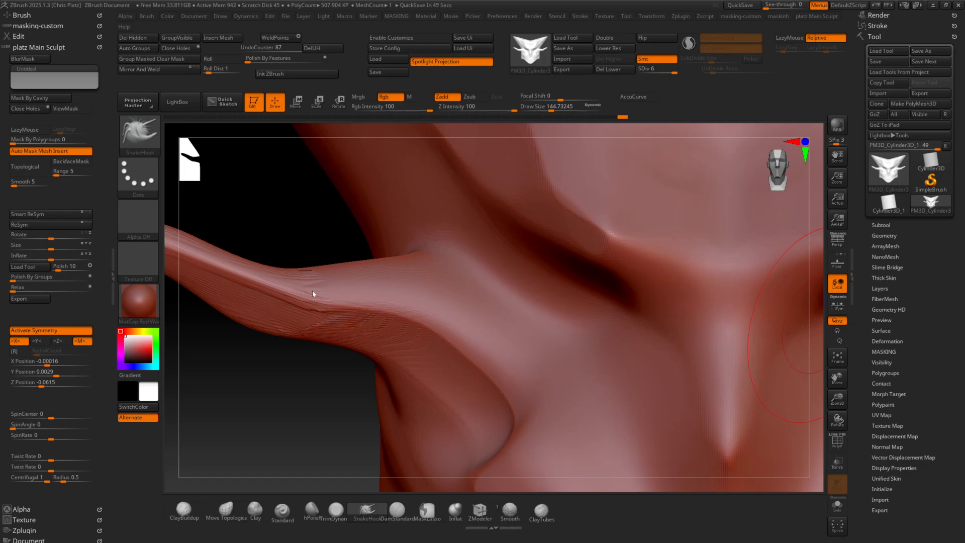
mouse_move(252, 348)
left_mouse_down()
mouse_move(250, 339)
mouse_move(249, 351)
mouse_move(271, 347)
mouse_move(285, 310)
mouse_move(307, 302)
mouse_move(382, 343)
left_mouse_up()
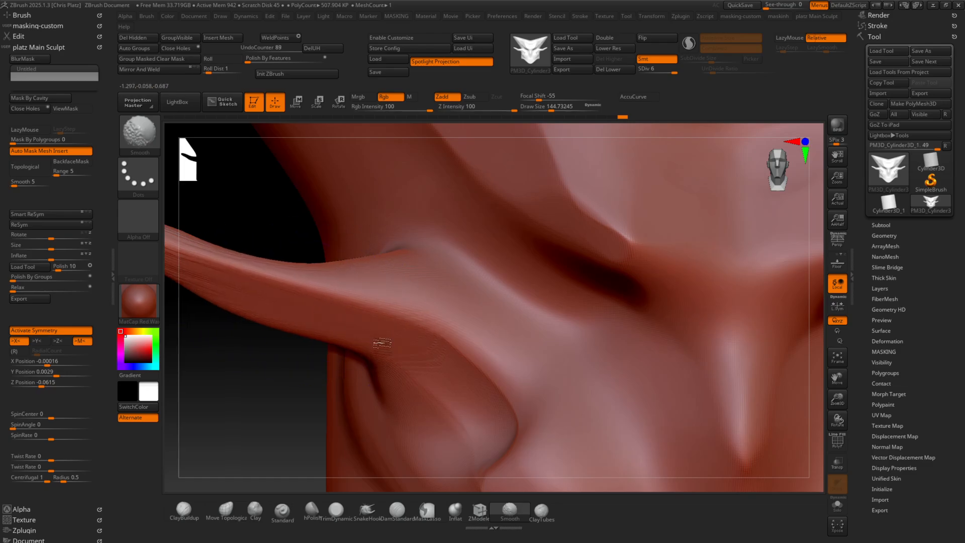
key("shift+f")
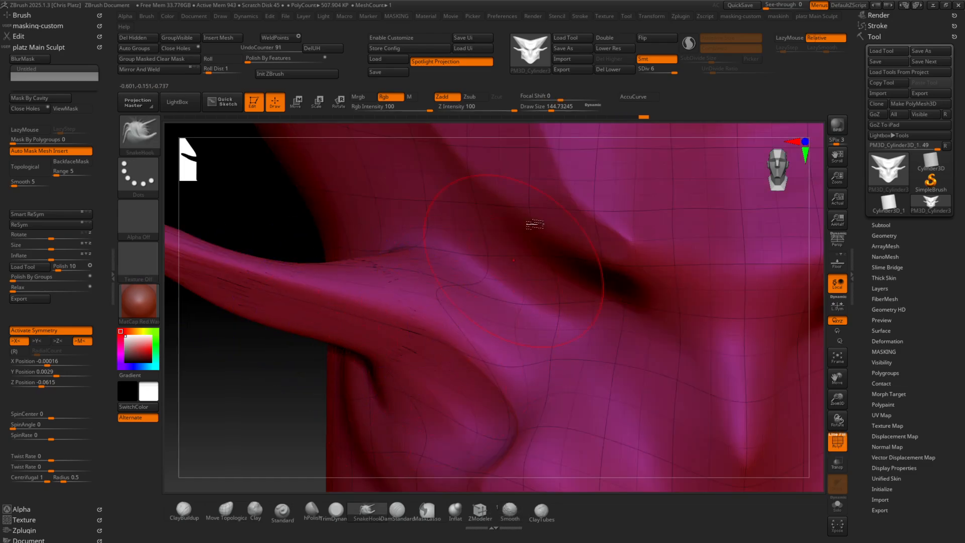
Try Sculptris Pro again with a short SnakeHook stroke on the forehead, re-enabling the mode around the stroke
left_click(580, 17)
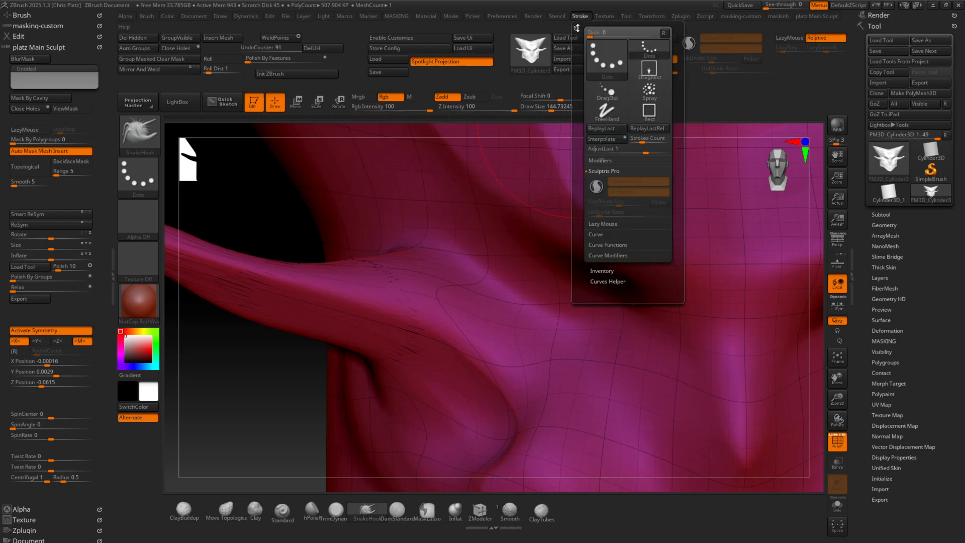
left_click(595, 186)
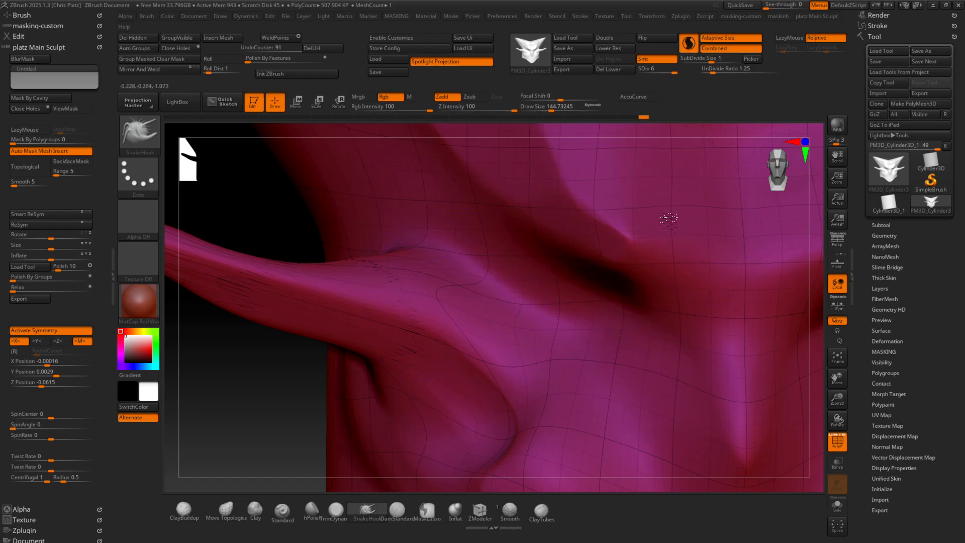
mouse_move(668, 218)
left_mouse_down()
mouse_move(656, 203)
mouse_move(644, 211)
left_mouse_up()
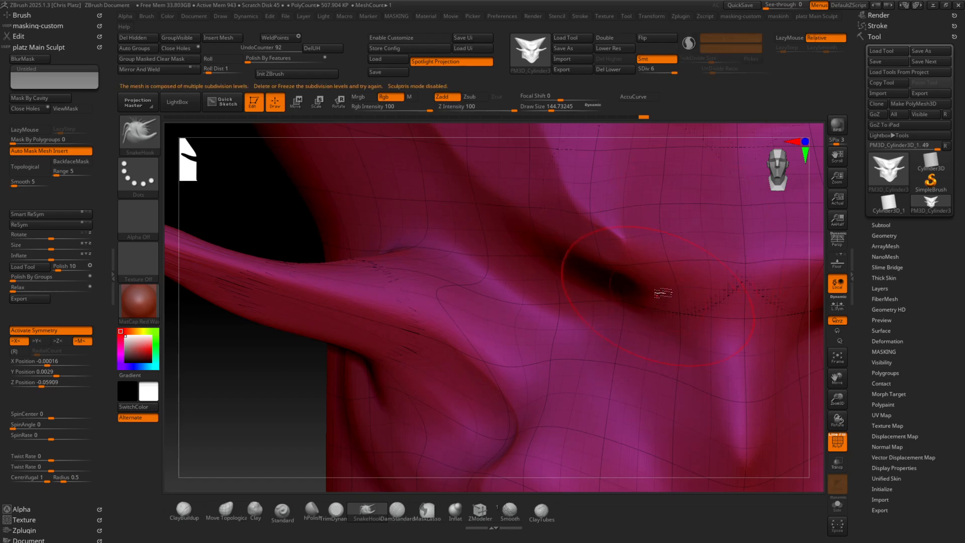
left_click(689, 44)
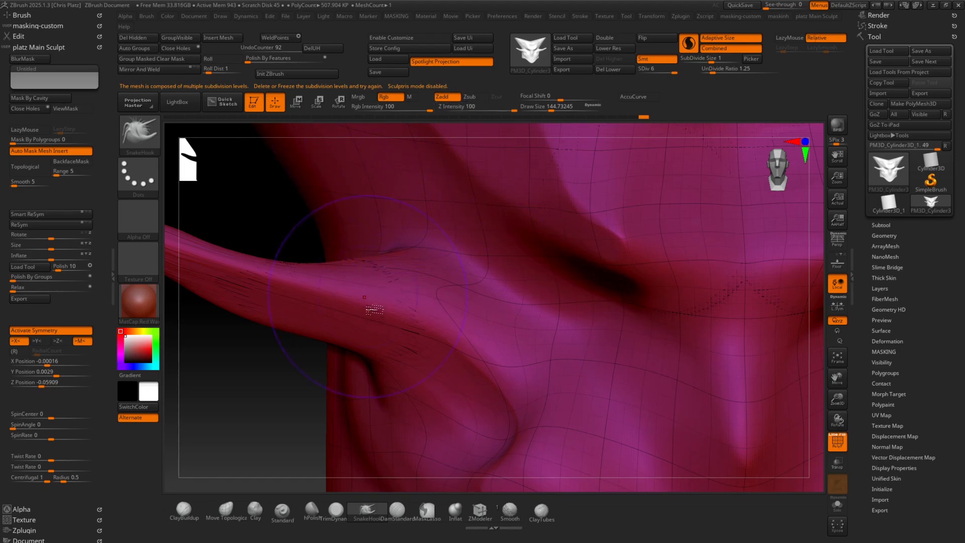
Try to bend the cheek horn tips upward with the SnakeHook brush, then undo the recent strokes
right_click_drag(521, 317, 438, 259, "alt")
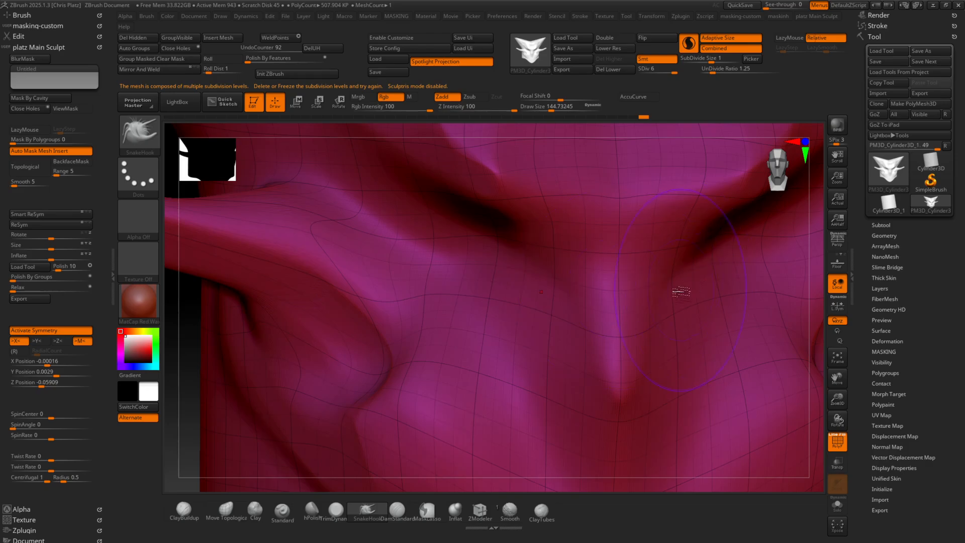
right_click_drag(680, 291, 467, 240, "ctrl")
mouse_move(656, 278)
right_mouse_down("alt")
mouse_move(584, 279)
mouse_move(675, 312)
mouse_move(708, 301)
mouse_move(745, 308)
right_mouse_up("alt")
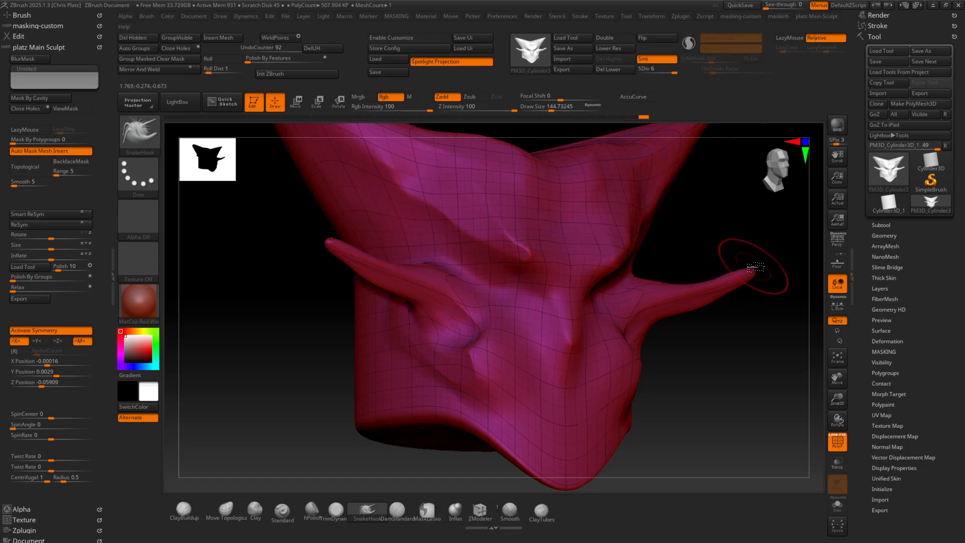
mouse_move(764, 276)
left_mouse_down()
mouse_move(777, 229)
mouse_move(766, 239)
mouse_move(780, 224)
left_mouse_up()
right_click_drag(659, 143, 488, 167, "alt")
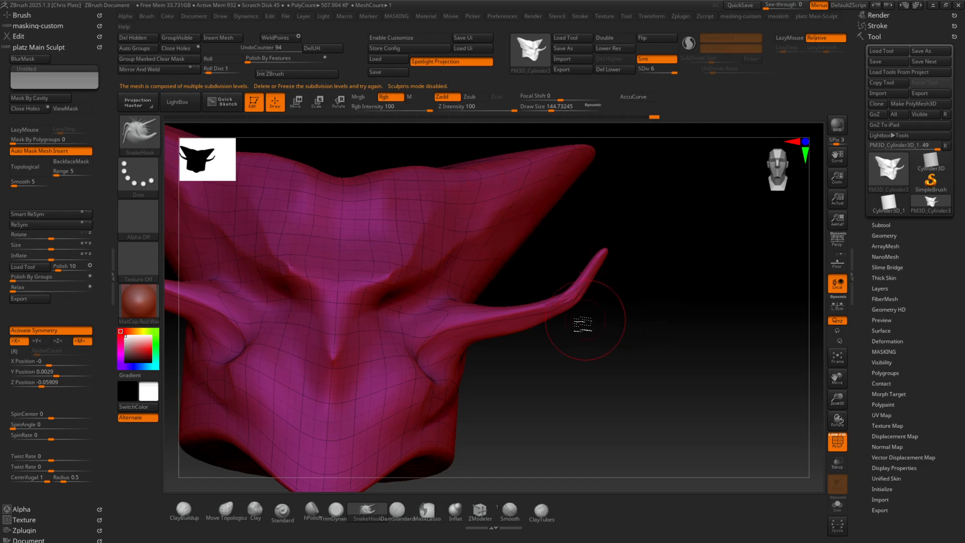
mouse_move(582, 324)
right_mouse_down("ctrl")
mouse_move(553, 405)
mouse_move(570, 346)
mouse_move(519, 336)
mouse_move(509, 344)
mouse_move(709, 280)
right_mouse_up("ctrl")
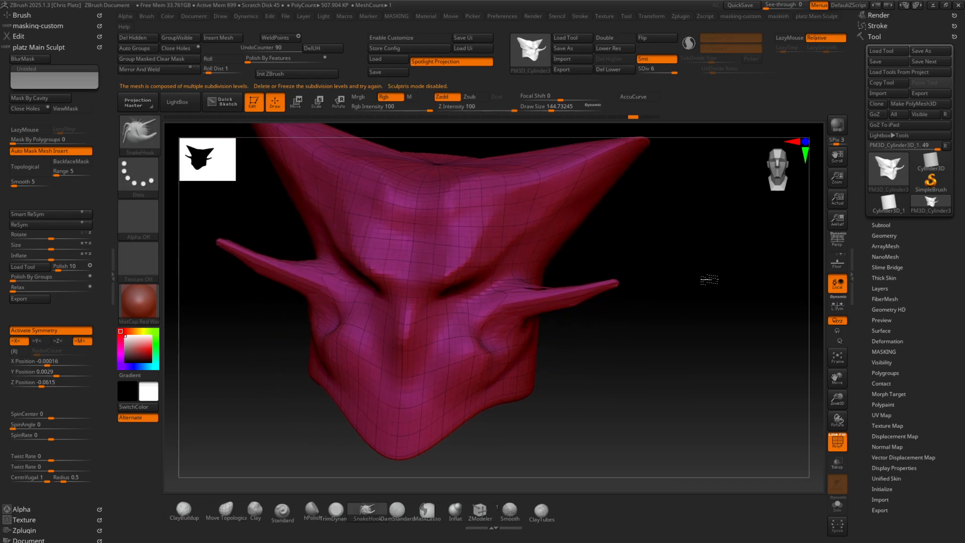
Turn off PolyFrame, step the head down to subdivision level 3 and delete its higher and lower levels
left_click(884, 235)
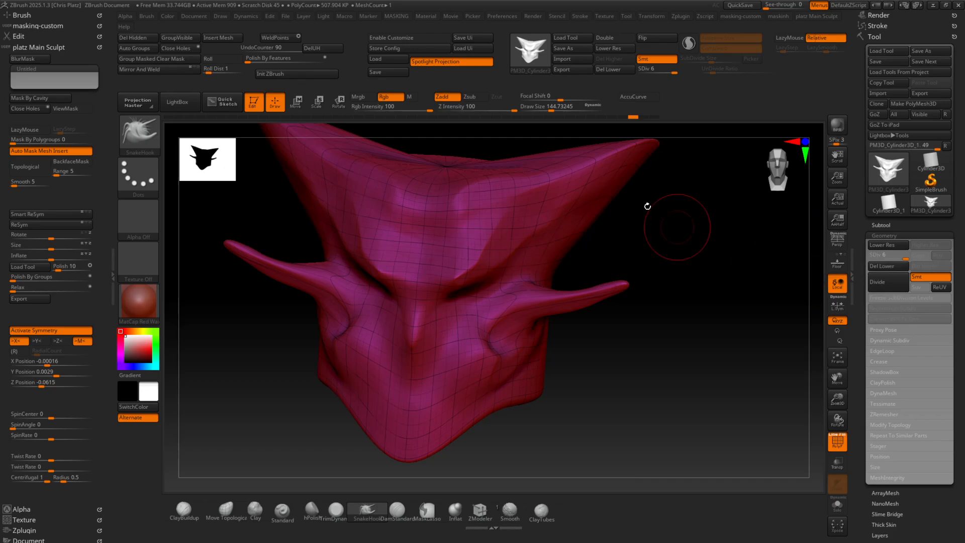
right_click_drag(493, 273, 640, 350, "shift")
key("shift+f")
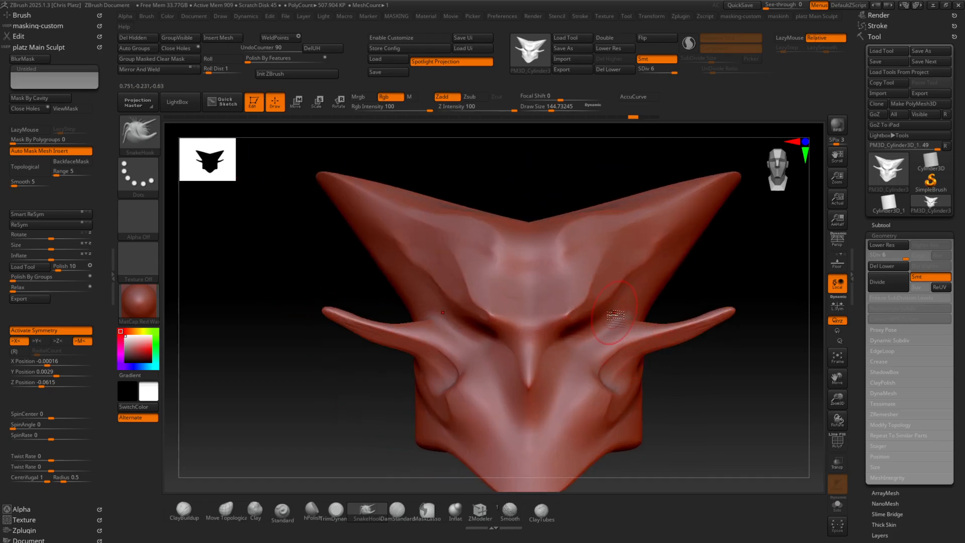
key("shift+d")
key("shift+d")
key("shift+d")
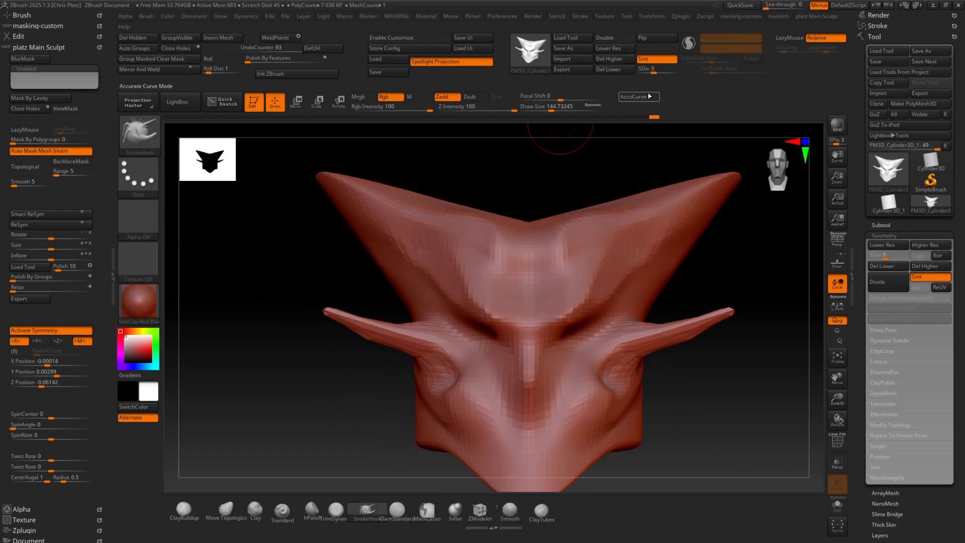
left_click(622, 60)
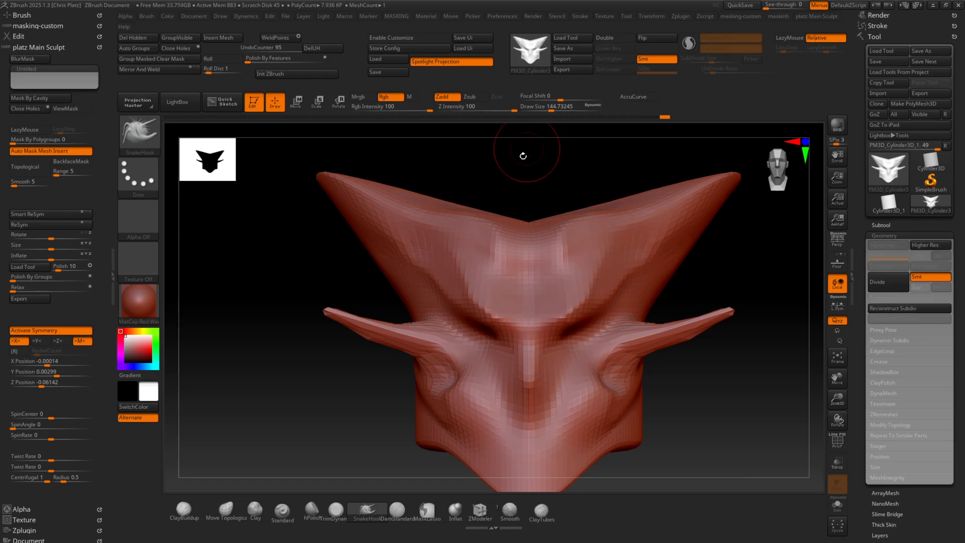
With Sculptris Pro on, stretch the cheek horns into long thin spikes with SnakeHook and smooth them
left_click(366, 509)
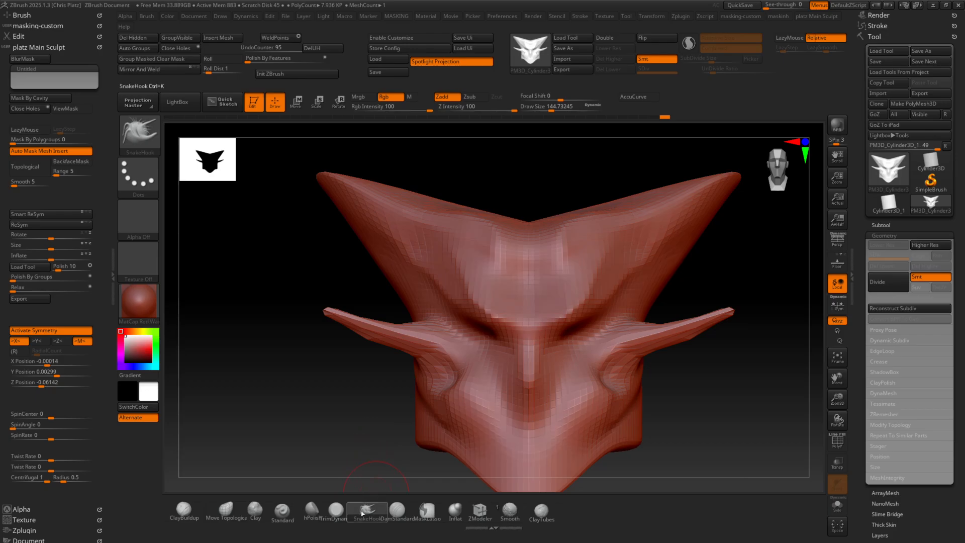
right_click_drag(487, 246, 470, 291, "ctrl")
right_click_drag(352, 305, 571, 370, "alt")
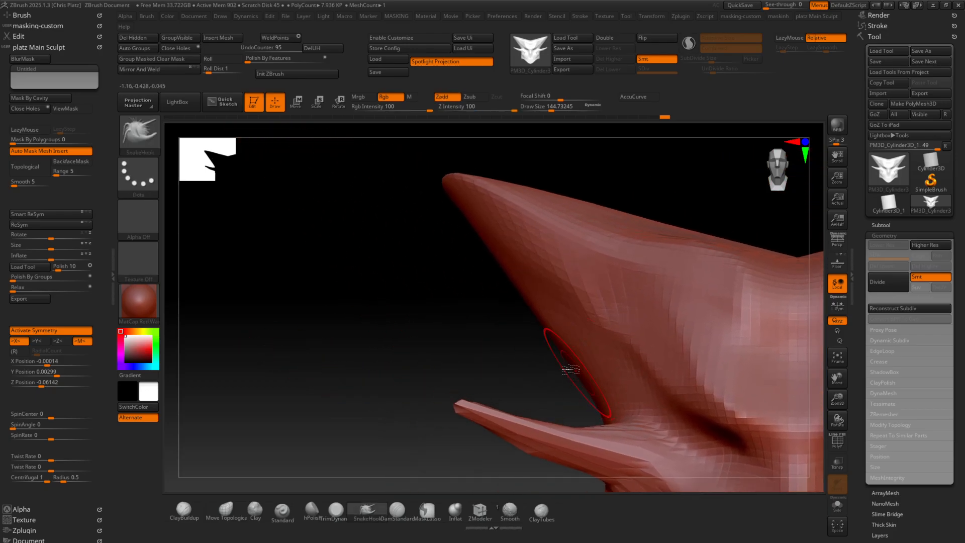
key("shift+f")
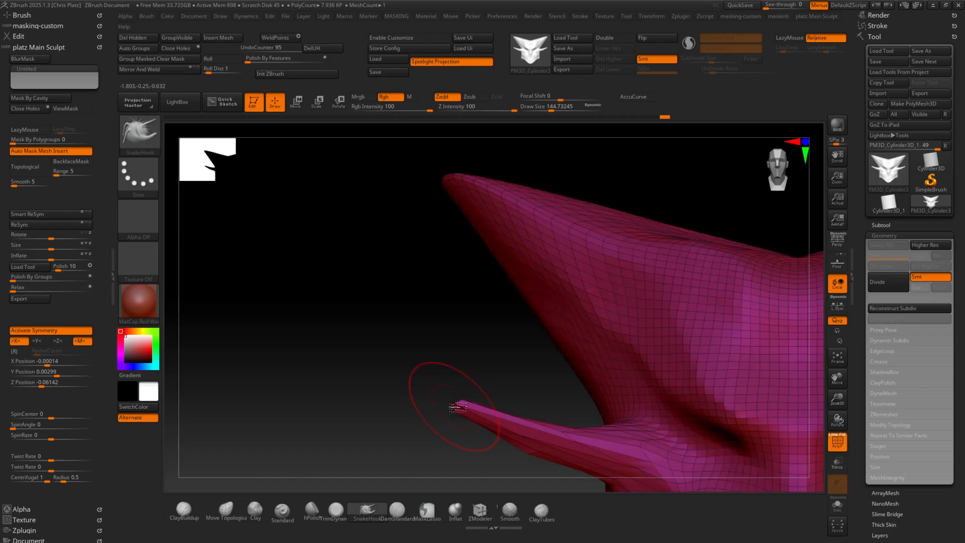
mouse_move(444, 399)
left_mouse_down()
mouse_move(424, 384)
mouse_move(446, 392)
mouse_move(430, 367)
mouse_move(324, 336)
mouse_move(274, 297)
left_mouse_up()
left_click(695, 48)
mouse_move(317, 416)
right_mouse_down("ctrl")
mouse_move(423, 414)
mouse_move(422, 390)
mouse_move(379, 372)
mouse_move(393, 400)
mouse_move(428, 399)
right_mouse_up("ctrl")
key("shift+f")
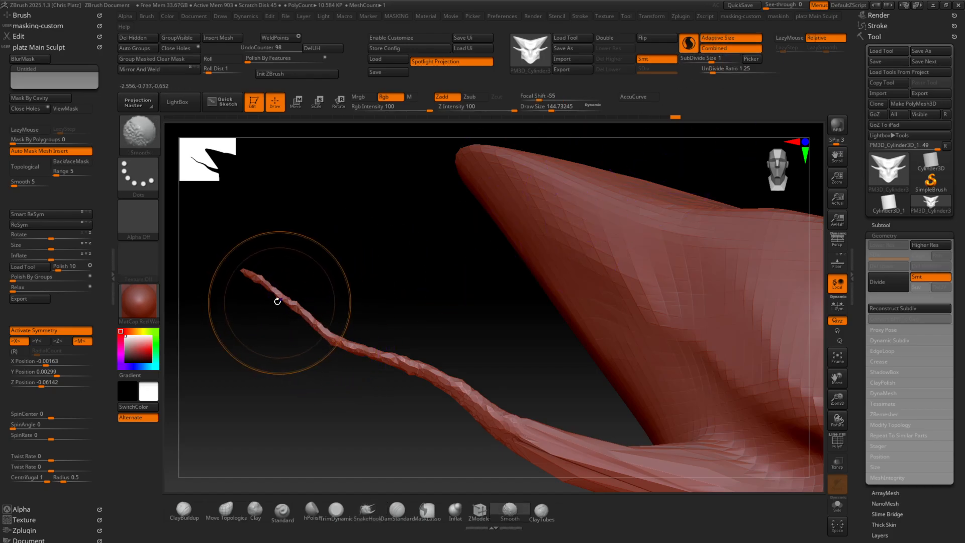
mouse_move(276, 299)
left_mouse_down("shift")
mouse_move(261, 291)
mouse_move(370, 362)
mouse_move(474, 392)
mouse_move(523, 440)
left_mouse_up("shift")
right_click_drag(523, 441, 468, 357, "alt")
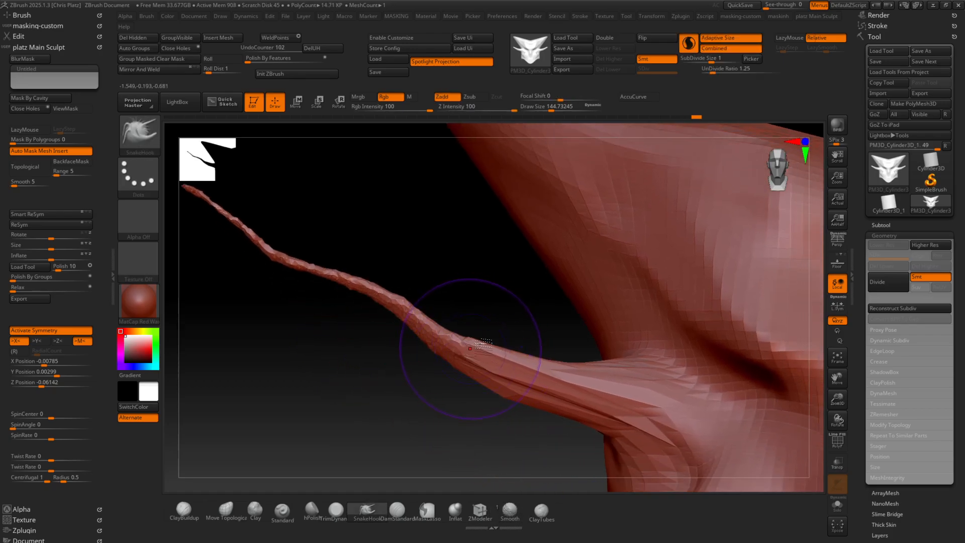
Reduce the draw size to about 65 and pull two side branches out of each cheek horn with SnakeHook
key("bracketleft")
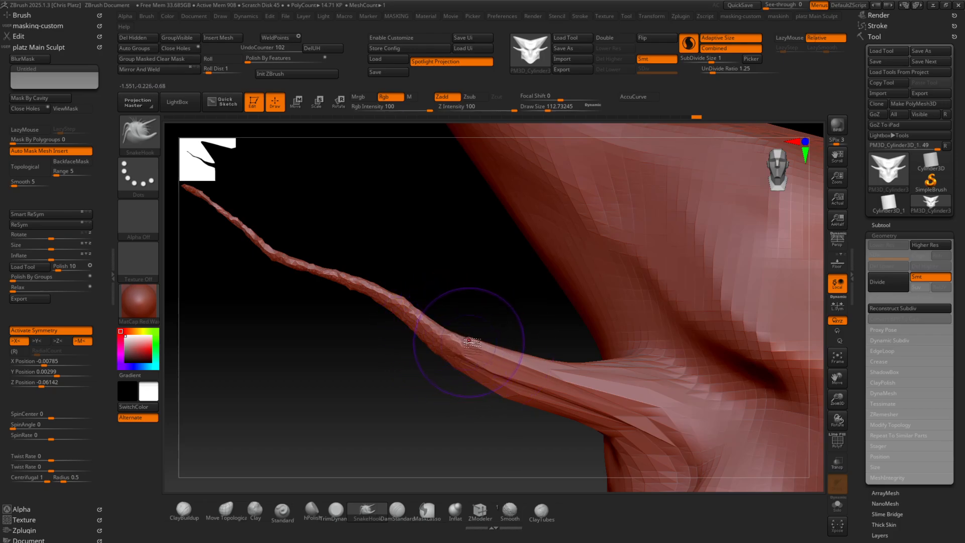
mouse_move(461, 335)
left_mouse_down()
mouse_move(445, 308)
mouse_move(445, 271)
mouse_move(371, 209)
mouse_move(384, 194)
left_mouse_up()
left_click_drag(473, 387, 490, 360)
mouse_move(405, 384)
left_mouse_down()
mouse_move(341, 370)
mouse_move(375, 446)
mouse_move(450, 421)
left_mouse_up()
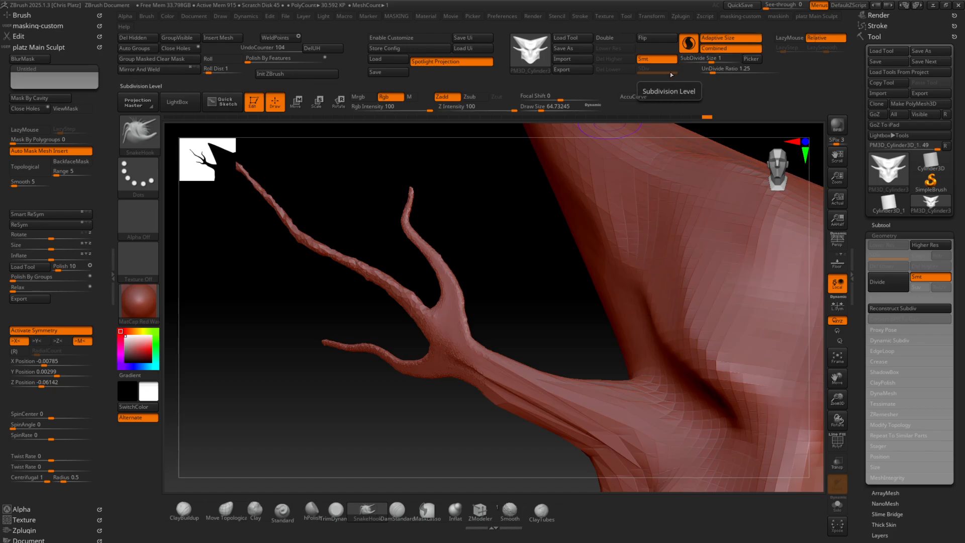
Show PolyFrame and pull test spikes from the upper head, one at a low SubDivide Size and one at 8.69789
key("shift+f")
left_click_drag(711, 61, 701, 61)
left_click_drag(628, 243, 573, 243)
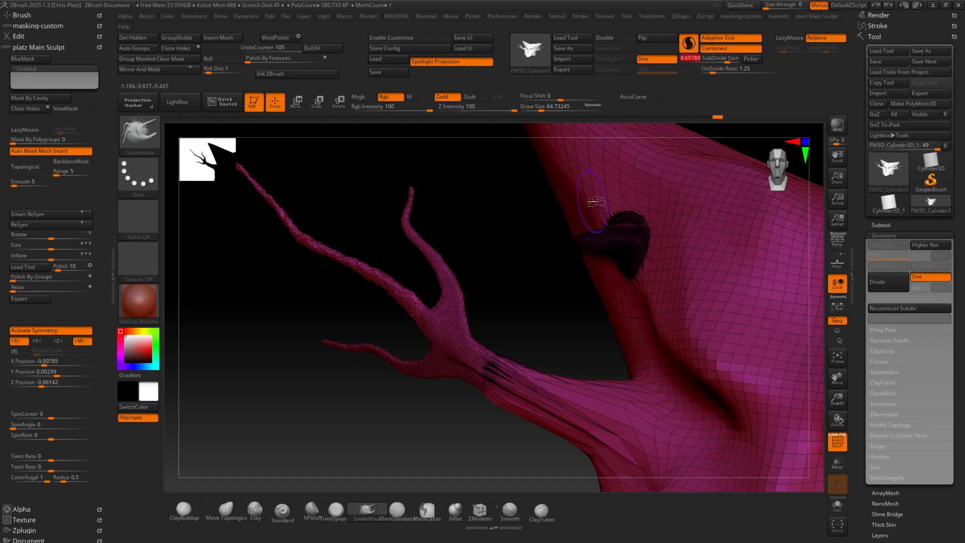
left_click_drag(593, 203, 517, 185)
mouse_move(598, 279)
left_mouse_down()
mouse_move(517, 327)
mouse_move(561, 226)
mouse_move(397, 220)
left_mouse_up()
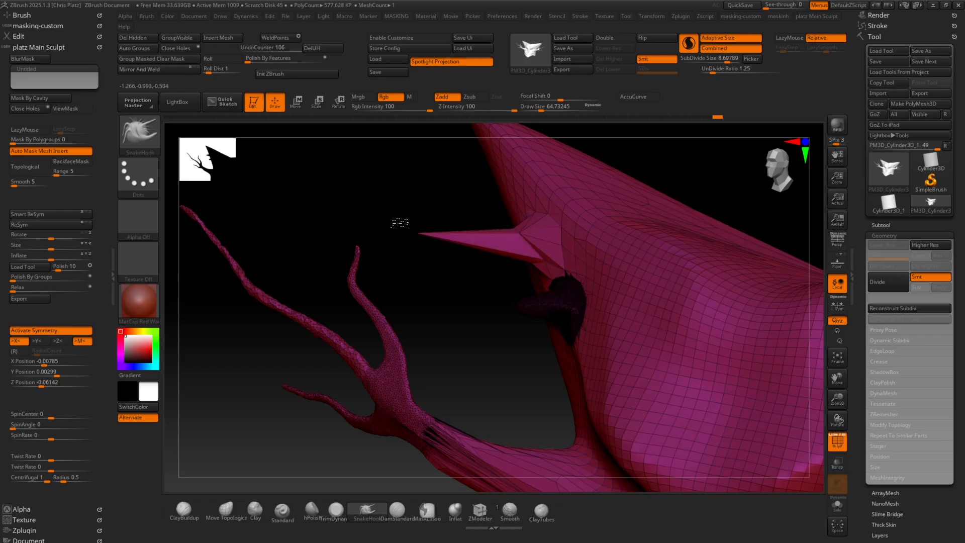
Set SubDivide Size to 2.4313 and pull two spikes from each side of the forehead with SnakeHook
left_click_drag(717, 61, 696, 61)
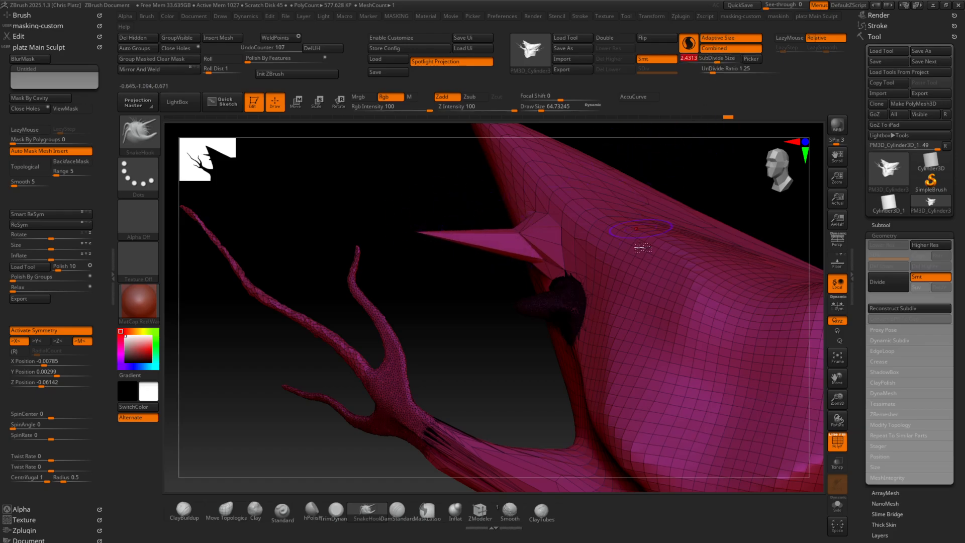
mouse_move(630, 320)
left_mouse_down()
mouse_move(538, 324)
mouse_move(455, 300)
left_mouse_up()
left_click_drag(626, 375, 513, 376)
Smooth away the dense and coarse test spikes on the upper head, then view it from the front without PolyFrame
left_click_drag(533, 292, 556, 297, "shift")
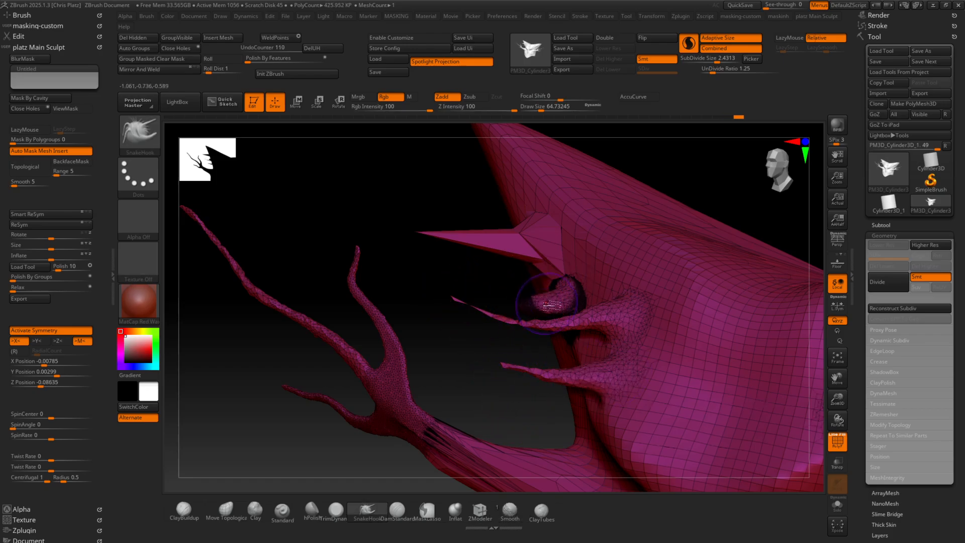
right_click_drag(545, 296, 592, 299)
mouse_move(561, 294)
left_mouse_down("shift")
mouse_move(568, 309)
mouse_move(527, 305)
left_mouse_up("shift")
mouse_move(528, 307)
right_mouse_down()
mouse_move(549, 317)
mouse_move(598, 296)
right_mouse_up()
left_click_drag(512, 284, 511, 311, "shift")
right_click_drag(558, 287, 522, 304)
left_click_drag(523, 304, 517, 317, "shift")
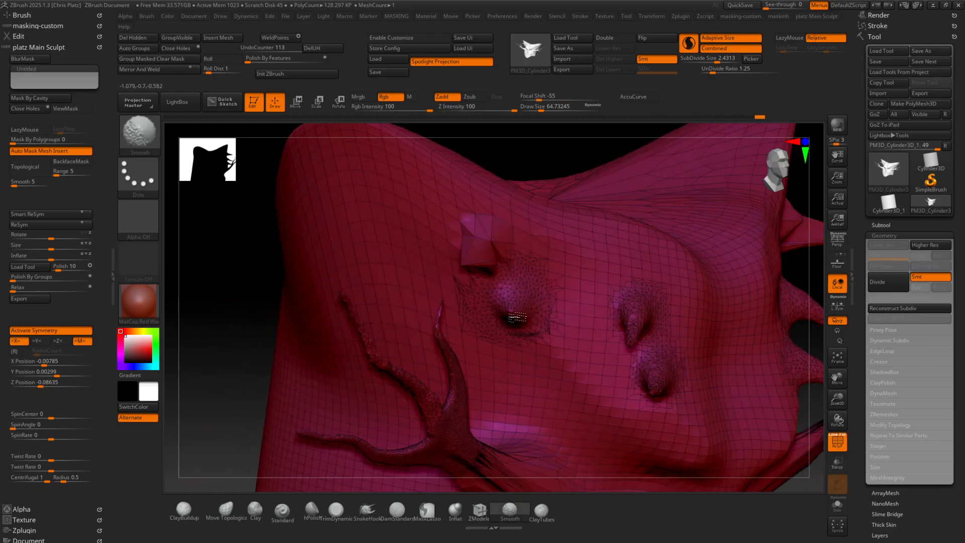
mouse_move(525, 283)
left_mouse_down("shift")
mouse_move(475, 258)
mouse_move(468, 236)
mouse_move(470, 263)
mouse_move(497, 256)
left_mouse_up("shift")
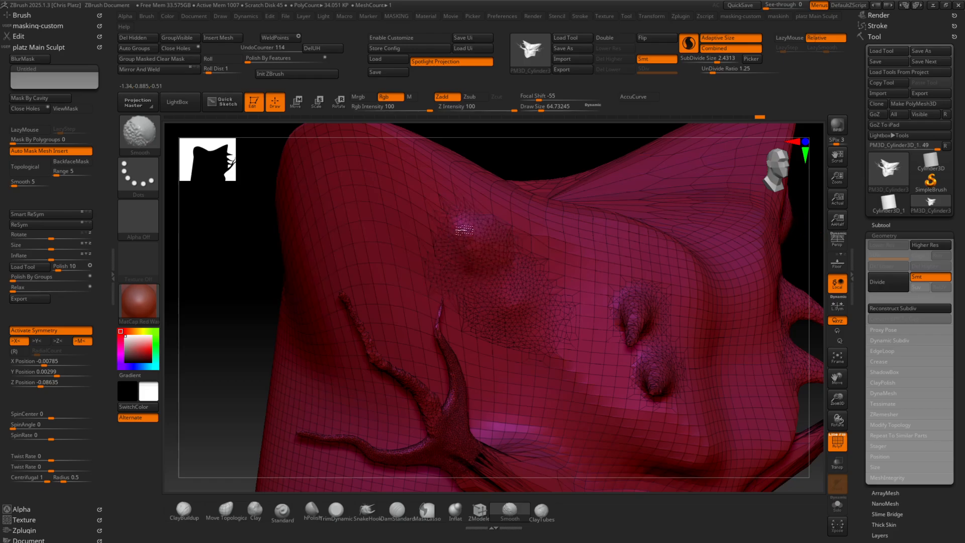
right_click_drag(518, 279, 540, 324)
right_click_drag(625, 425, 545, 376, "alt")
key("shift+f")
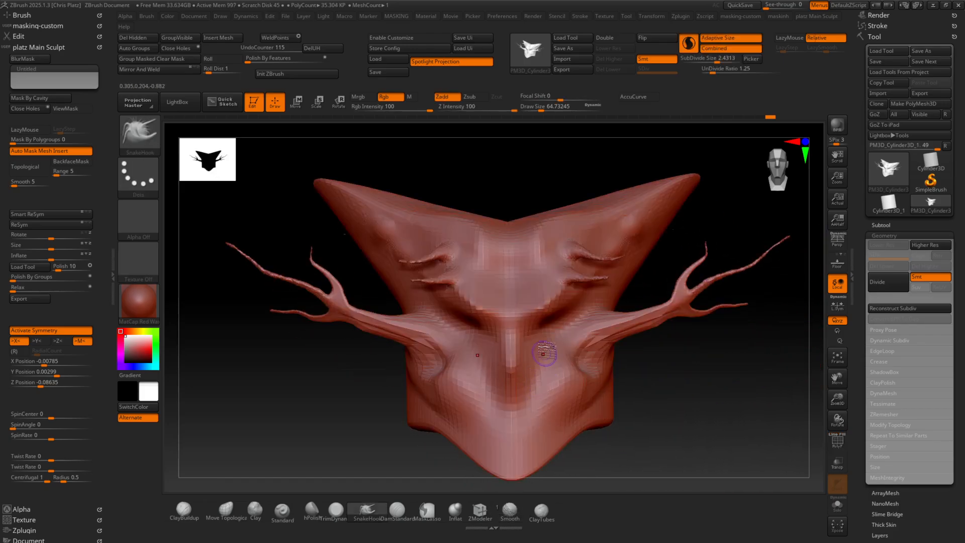
Divide the mesh to SDiv 2 and carve a mirrored crease along each brow with DamStandard
left_click(397, 509)
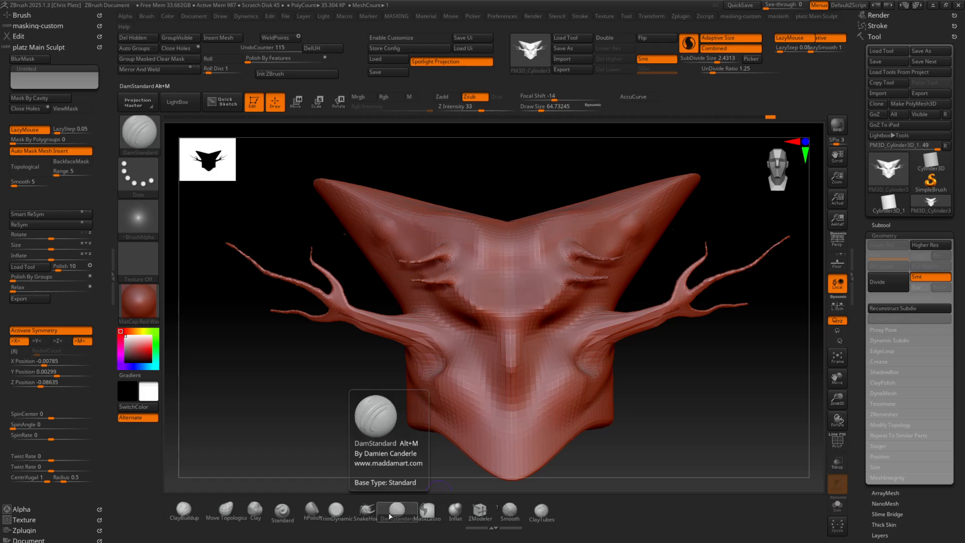
mouse_move(434, 286)
right_mouse_down("ctrl")
mouse_move(491, 347)
mouse_move(468, 238)
mouse_move(469, 325)
right_mouse_up("ctrl")
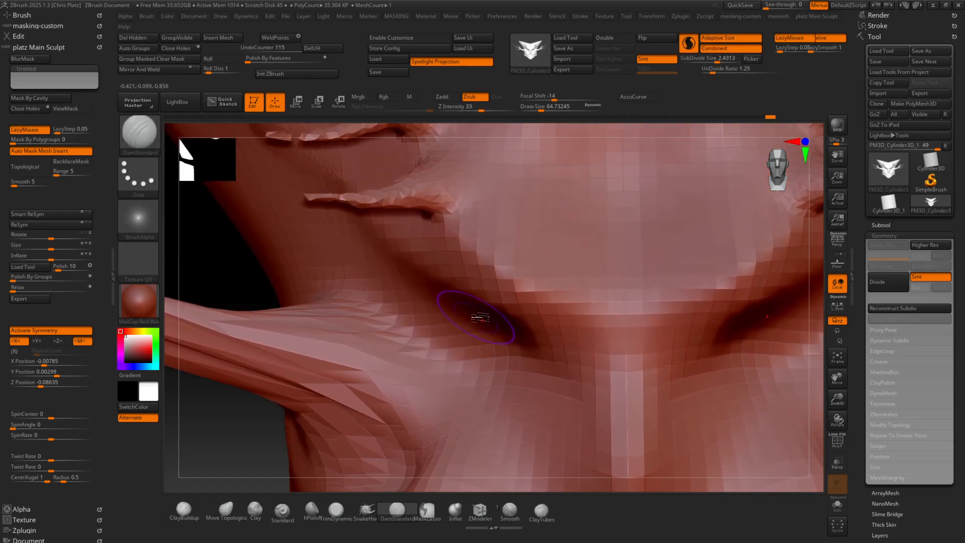
key("ctrl+d")
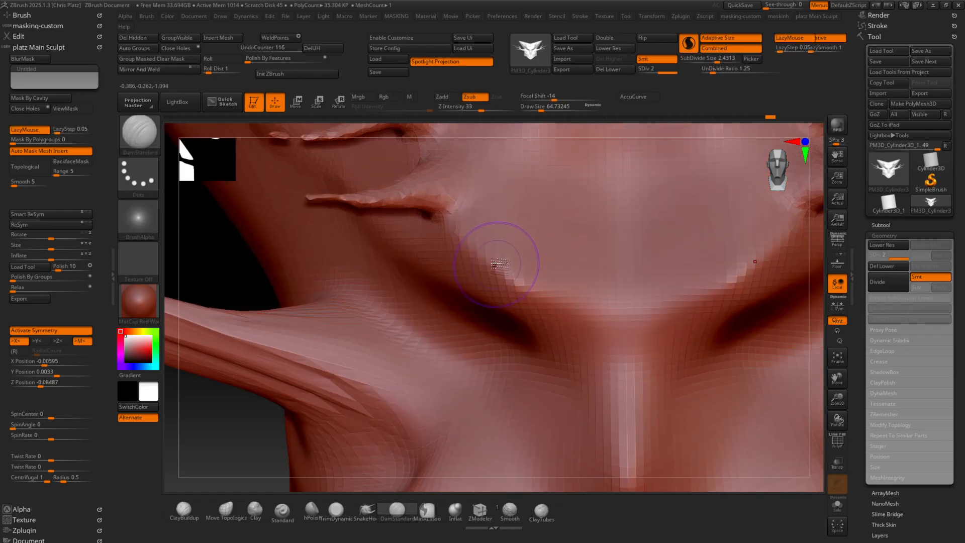
right_click_drag(496, 263, 503, 230)
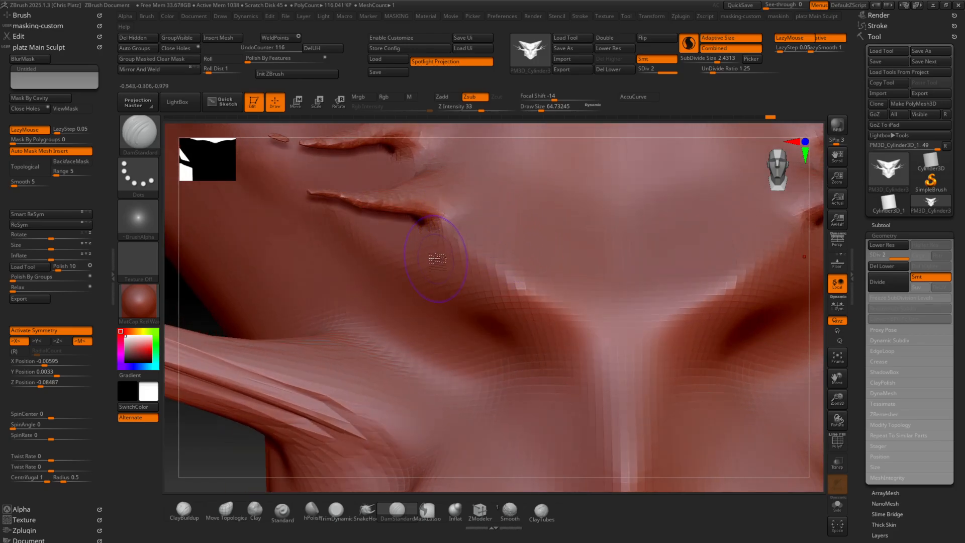
mouse_move(437, 258)
left_mouse_down()
mouse_move(533, 309)
mouse_move(585, 354)
left_mouse_up()
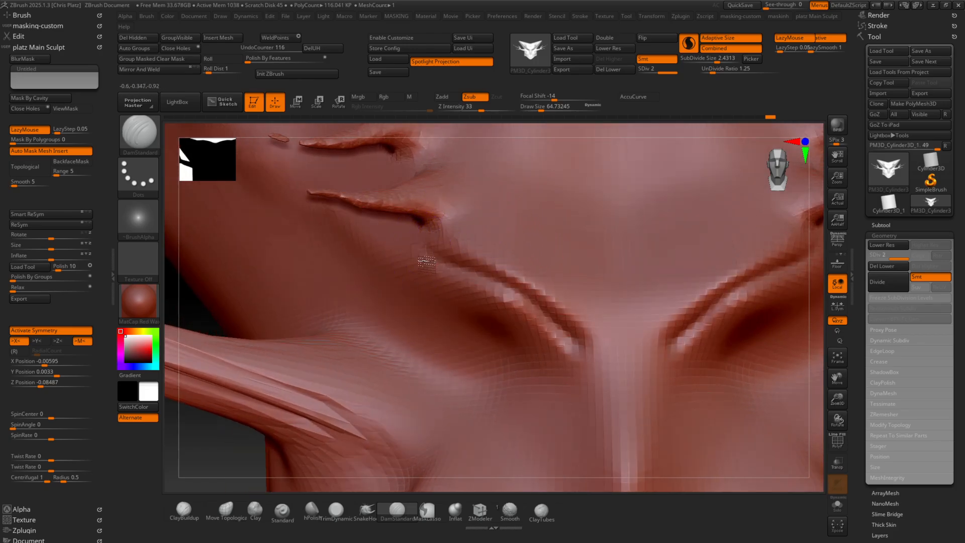
Carve the eye folds and the grooves running down both sides of the nose with DamStandard
mouse_move(472, 257)
left_mouse_down()
mouse_move(538, 287)
mouse_move(588, 327)
mouse_move(483, 258)
mouse_move(514, 274)
left_mouse_up()
mouse_move(507, 274)
right_mouse_down("ctrl")
mouse_move(495, 201)
mouse_move(523, 251)
right_mouse_up("ctrl")
mouse_move(484, 294)
left_mouse_down()
mouse_move(397, 289)
mouse_move(392, 322)
mouse_move(476, 345)
mouse_move(437, 299)
mouse_move(421, 298)
left_mouse_up()
mouse_move(424, 315)
left_mouse_down()
mouse_move(517, 345)
mouse_move(529, 397)
left_mouse_up()
right_click_drag(495, 428, 504, 365, "alt")
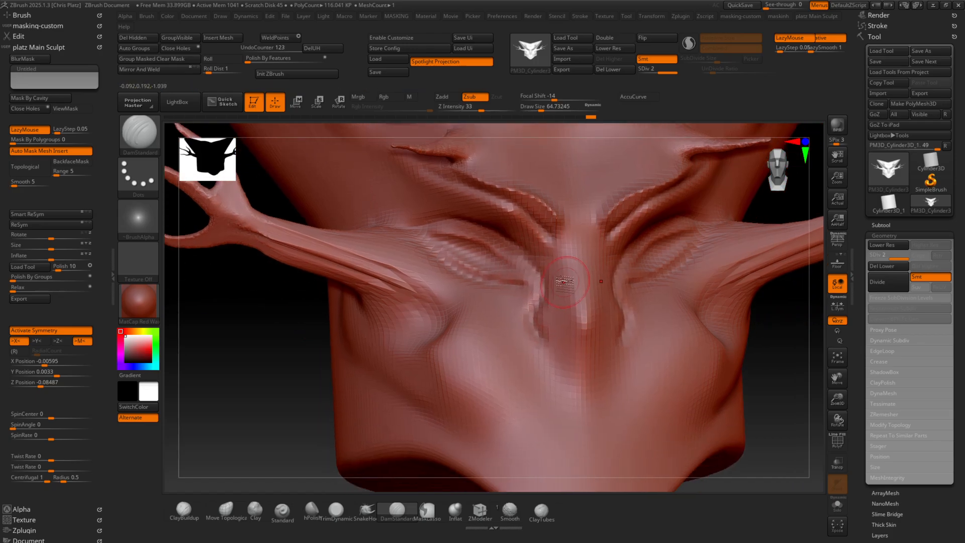
right_click_drag(563, 283, 540, 262)
mouse_move(536, 252)
left_mouse_down()
mouse_move(559, 326)
mouse_move(583, 337)
mouse_move(547, 365)
mouse_move(584, 363)
left_mouse_up()
Divide the mesh to SDiv 3 and carve the nostrils and a pointed groove beneath the nose
key("ctrl+f")
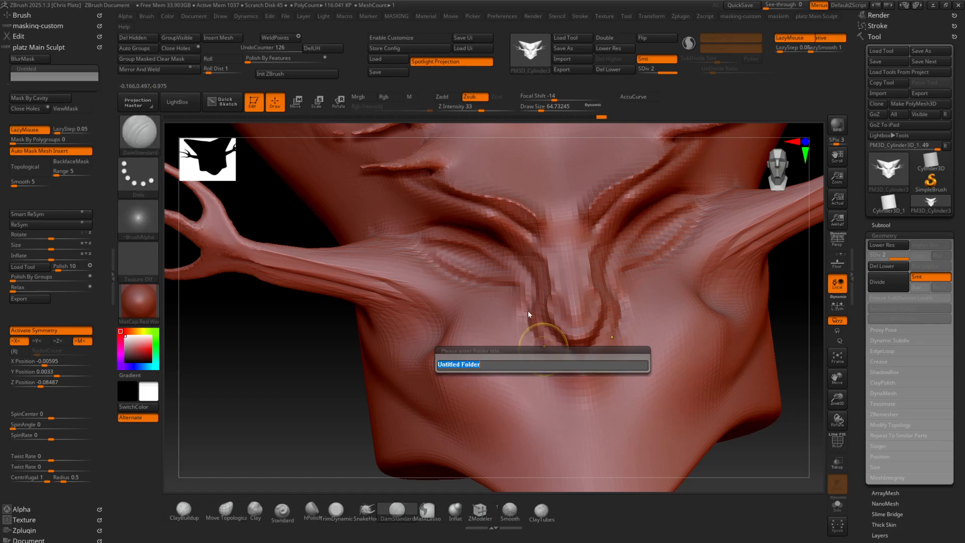
key("Escape")
key("d")
right_click_drag(523, 341, 557, 326)
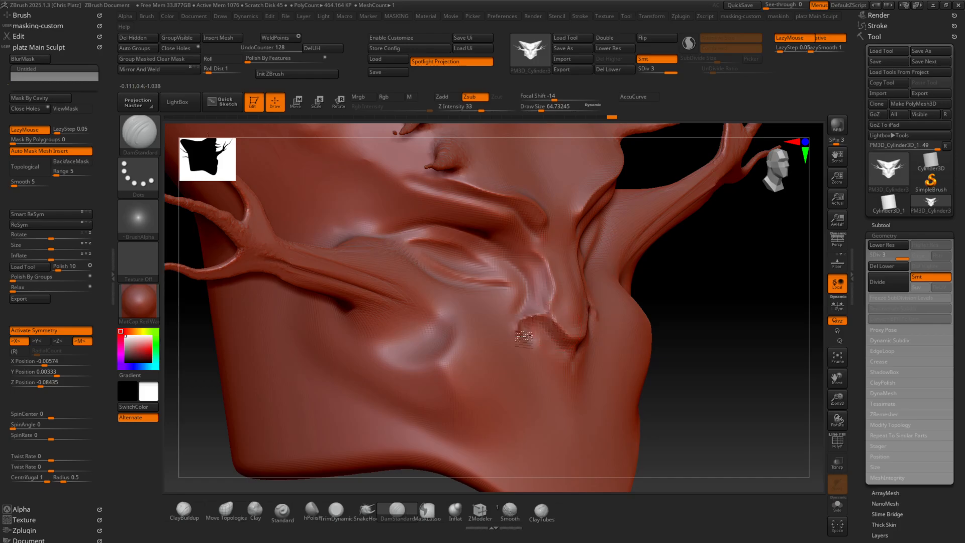
left_click_drag(523, 338, 546, 348)
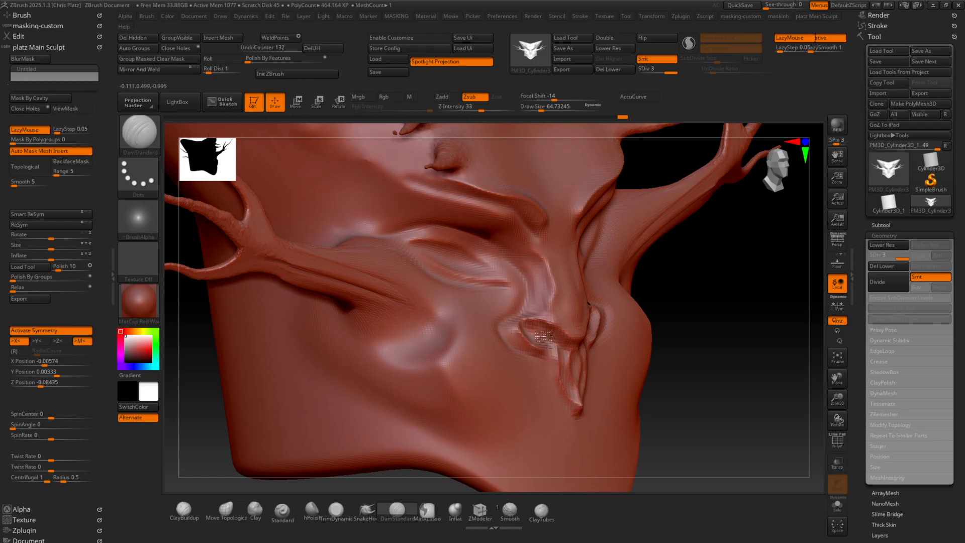
left_click_drag(550, 371, 559, 408)
Carve a curved mouth line with curled corners across the lower face with DamStandard
mouse_move(558, 405)
right_mouse_down("alt")
mouse_move(517, 334)
mouse_move(486, 371)
right_mouse_up("alt")
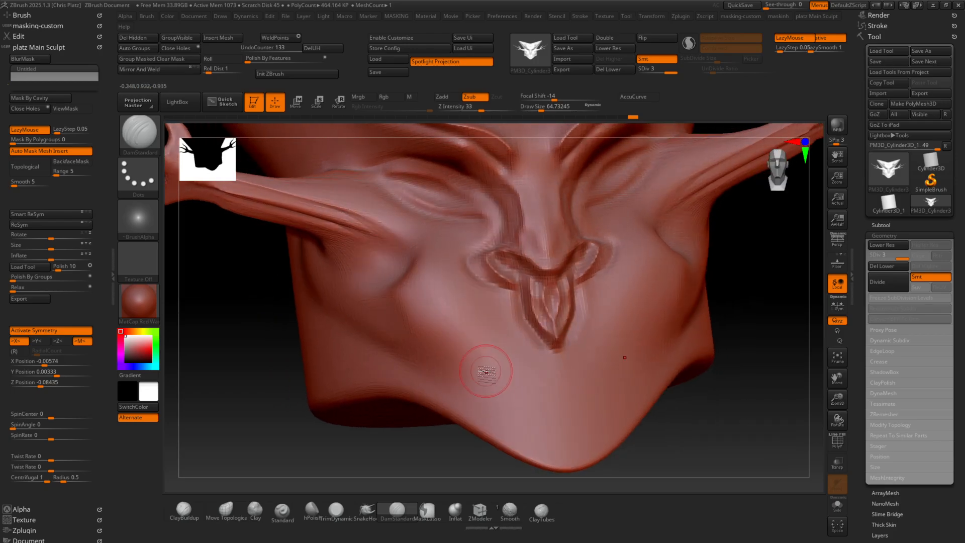
left_click_drag(475, 366, 626, 357)
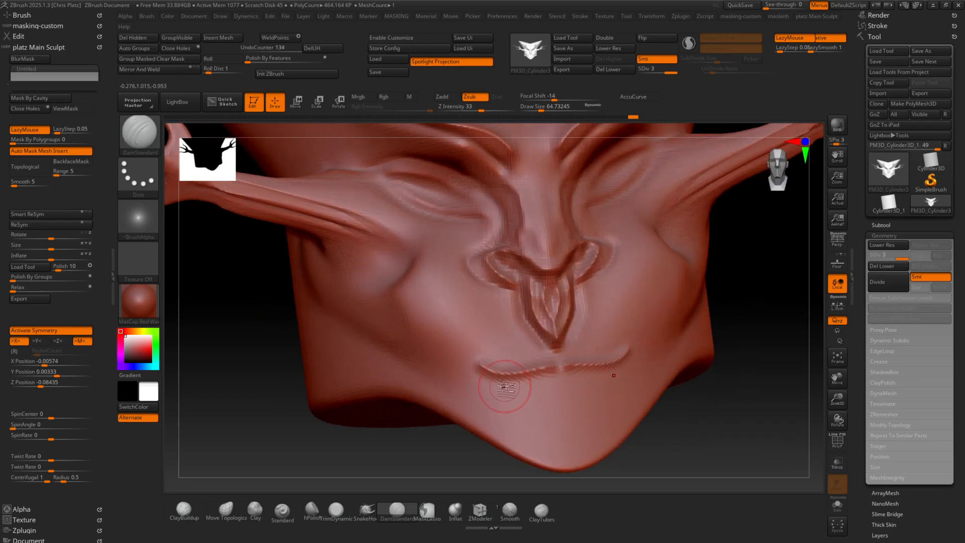
left_click_drag(495, 344, 507, 355)
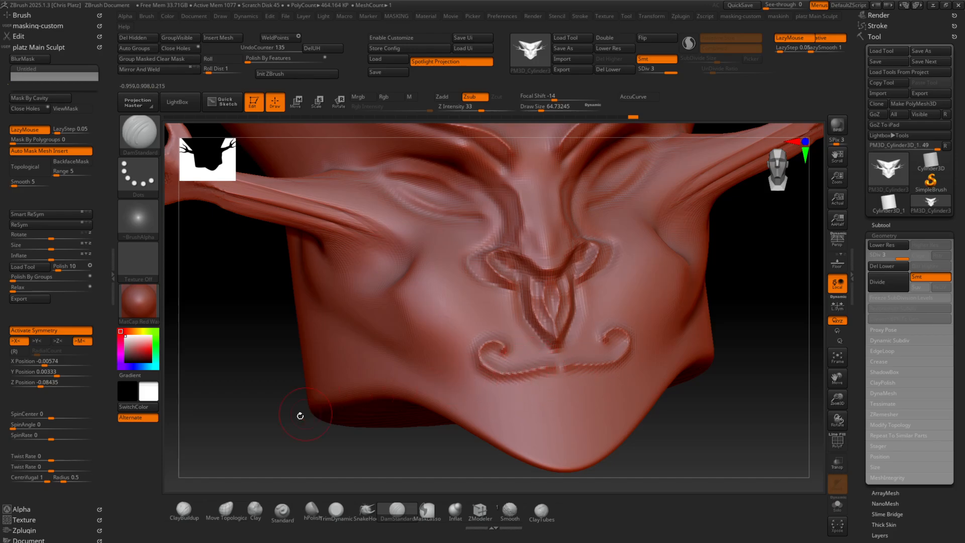
Build up the mouth and chin area and the groove beneath the nose with ClayBuildup
left_click(187, 513)
mouse_move(499, 379)
left_mouse_down()
mouse_move(550, 390)
mouse_move(518, 387)
mouse_move(523, 399)
mouse_move(511, 399)
mouse_move(552, 381)
mouse_move(485, 362)
mouse_move(536, 316)
left_mouse_up()
key("space")
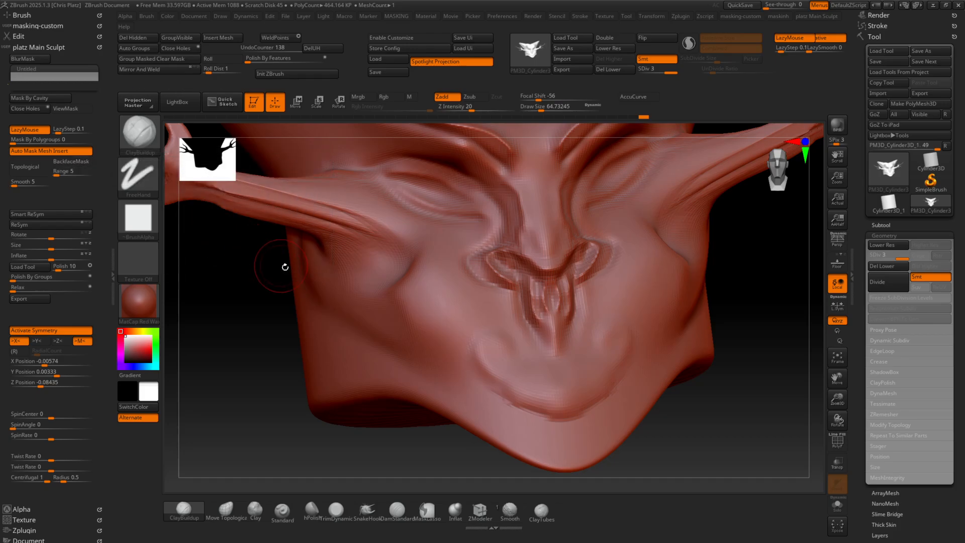
Thicken the fork of the cheek horns using ClayBuildup with BackfaceMask enabled, then turn BackfaceMask off
mouse_move(311, 281)
right_mouse_down()
mouse_move(299, 272)
mouse_move(299, 346)
mouse_move(538, 317)
mouse_move(566, 361)
mouse_move(542, 351)
mouse_move(576, 387)
mouse_move(524, 351)
right_mouse_up()
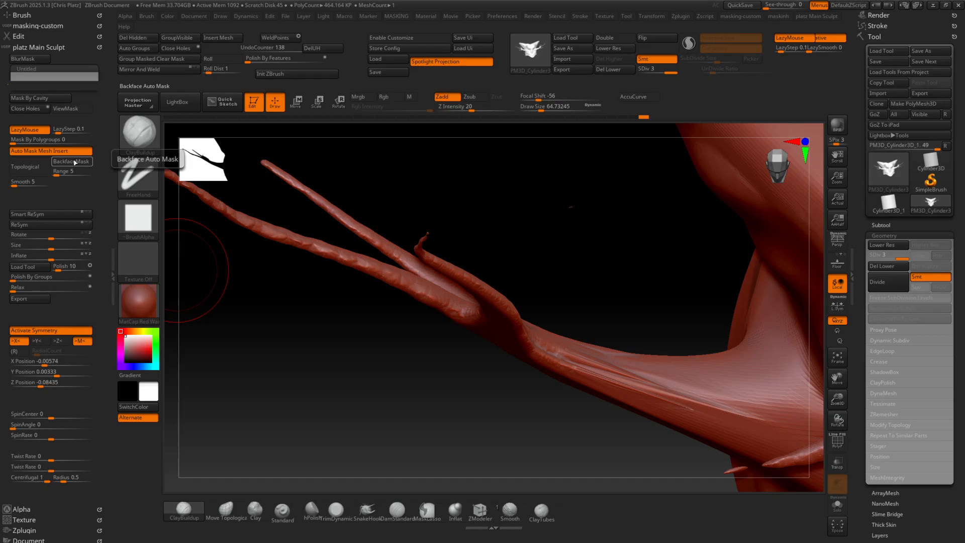
left_click(74, 162)
mouse_move(181, 281)
right_mouse_down()
mouse_move(439, 331)
mouse_move(476, 318)
mouse_move(468, 336)
right_mouse_up()
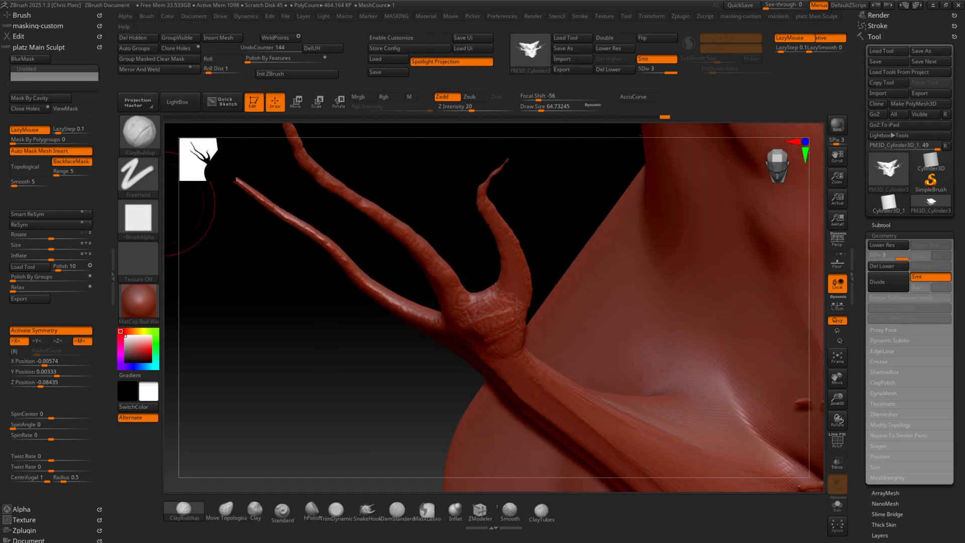
left_click(72, 161)
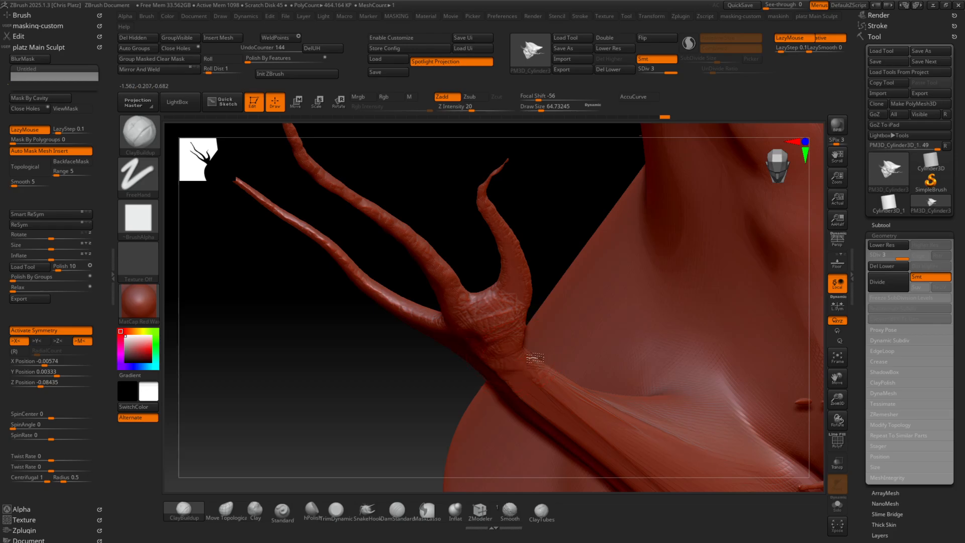
mouse_move(536, 366)
right_mouse_down()
mouse_move(491, 384)
mouse_move(550, 362)
right_mouse_up()
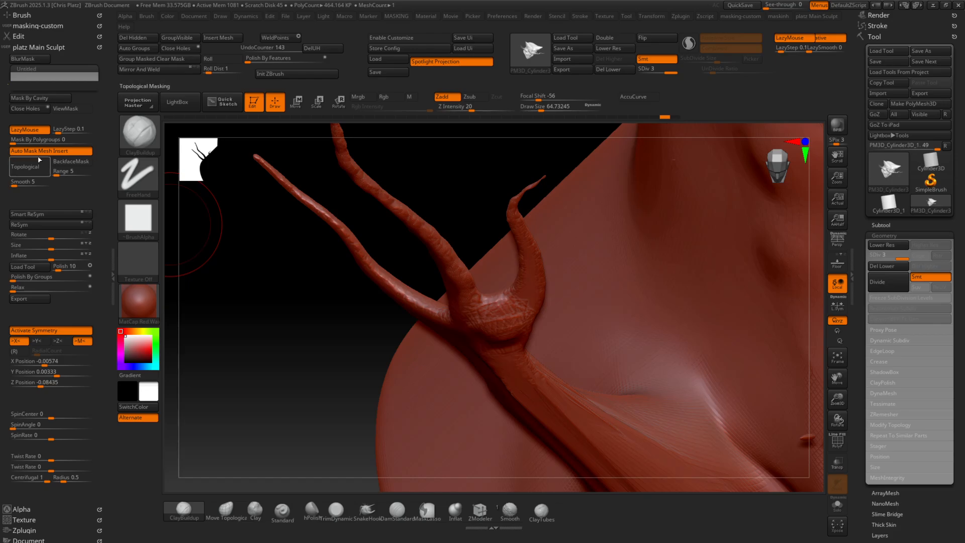
left_click(27, 129)
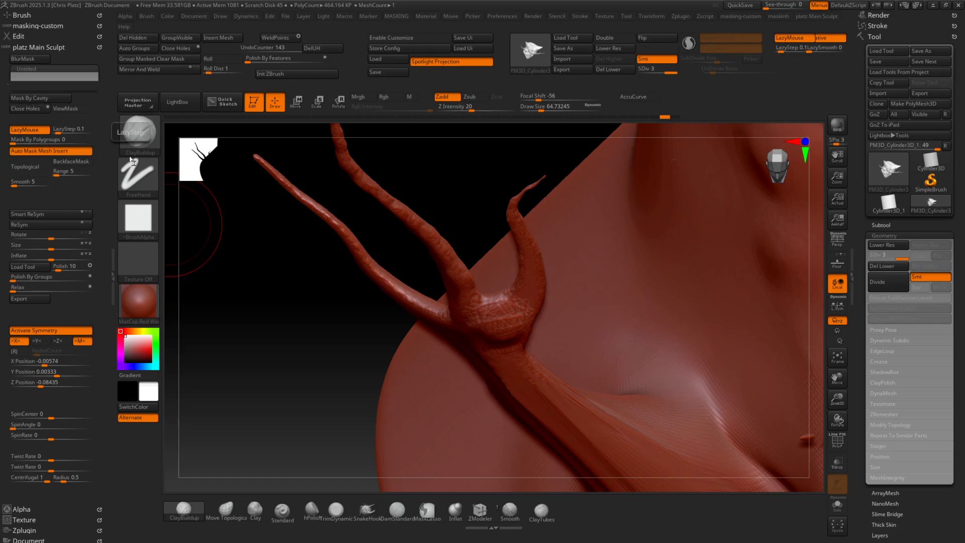
Return to a front view of the face and mask its recesses by cavity
right_click_drag(291, 296, 469, 278, "ctrl")
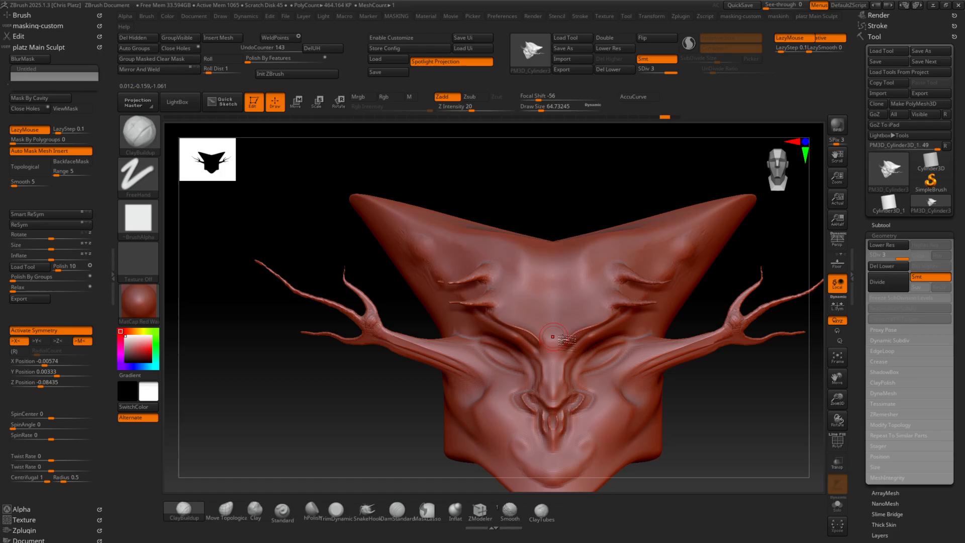
mouse_move(553, 336)
right_mouse_down("alt")
mouse_move(478, 295)
mouse_move(538, 286)
right_mouse_up("alt")
mouse_move(537, 287)
right_mouse_down("ctrl")
mouse_move(533, 326)
mouse_move(413, 300)
right_mouse_up("ctrl")
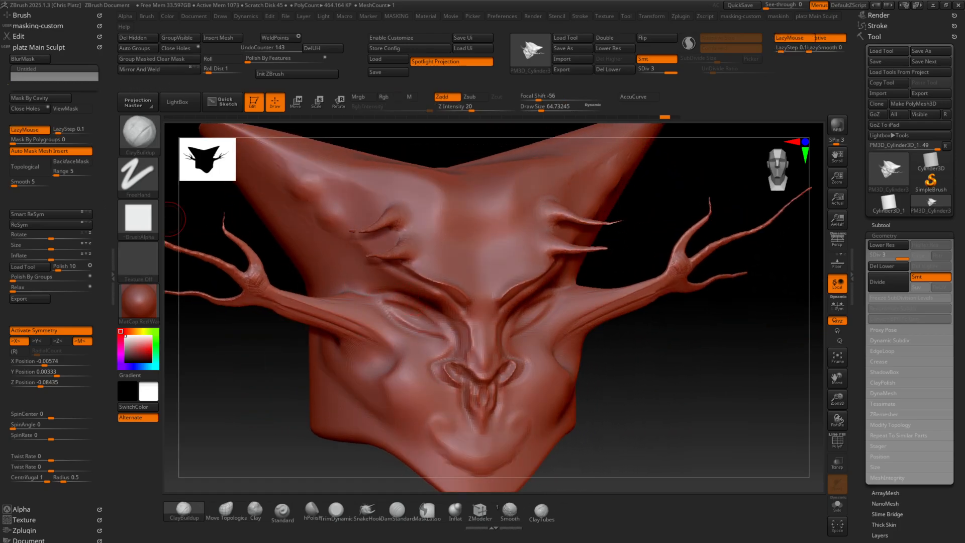
left_click(31, 99)
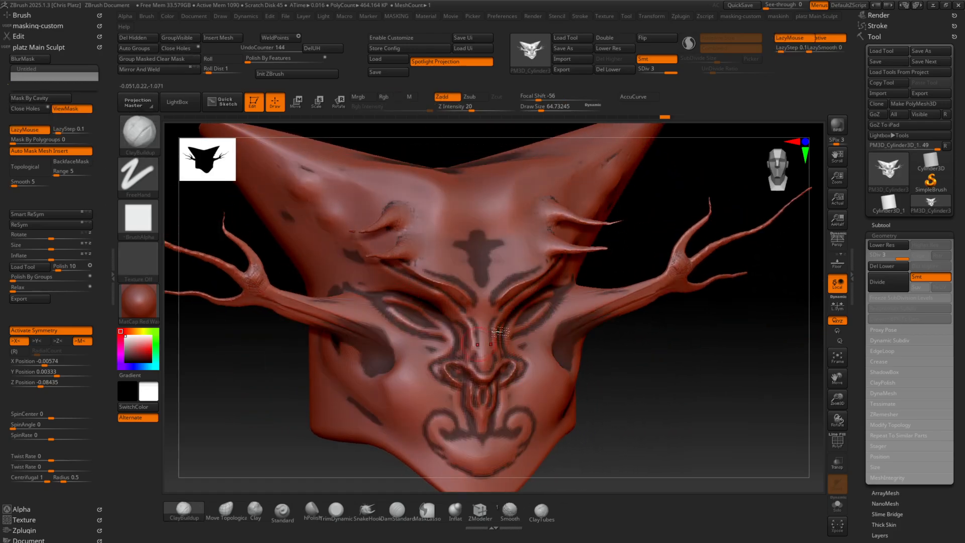
Invert and blur the cavity mask, invert it back over the recesses, and blur it further
left_click(694, 355, "ctrl")
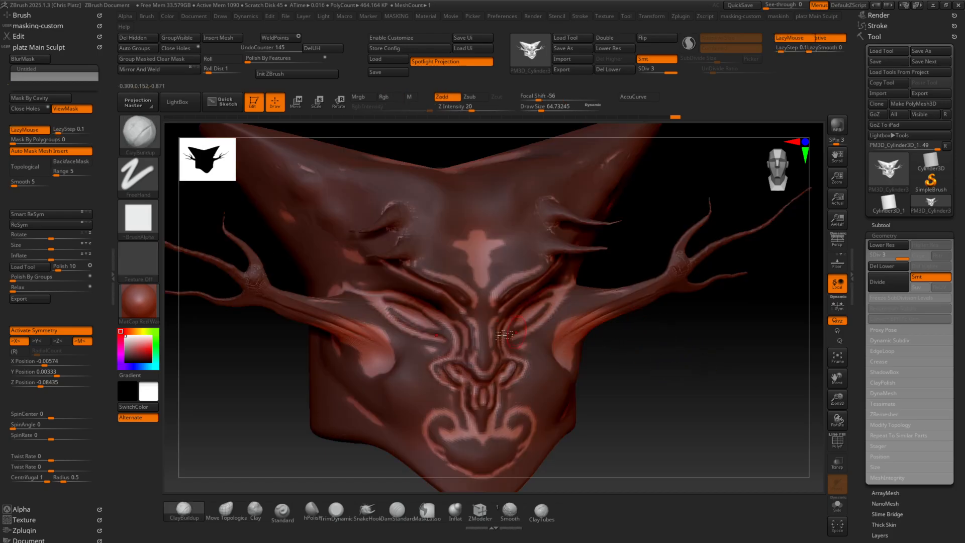
left_click(443, 364, "ctrl")
left_click(409, 370, "ctrl")
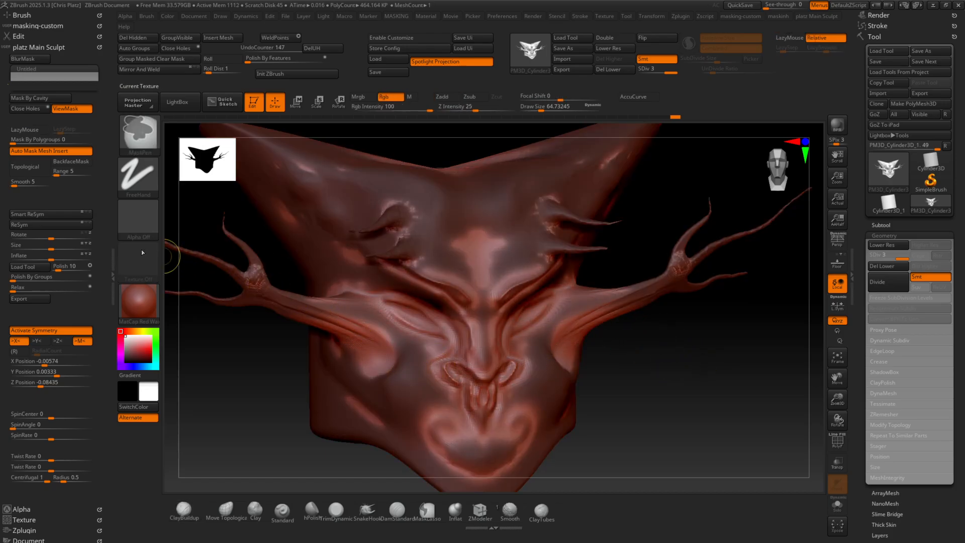
left_click(701, 369, "ctrl")
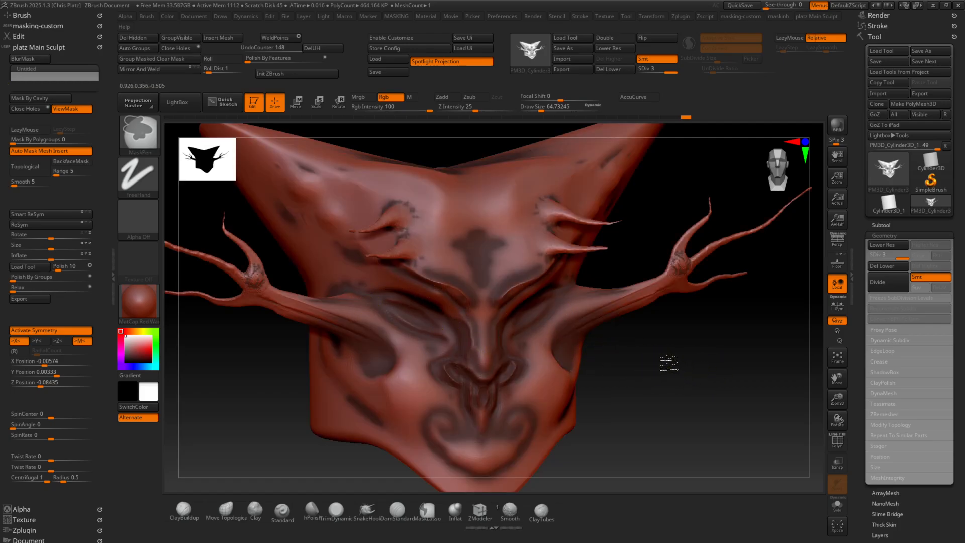
left_click(669, 362, "ctrl")
left_click(688, 360, "ctrl")
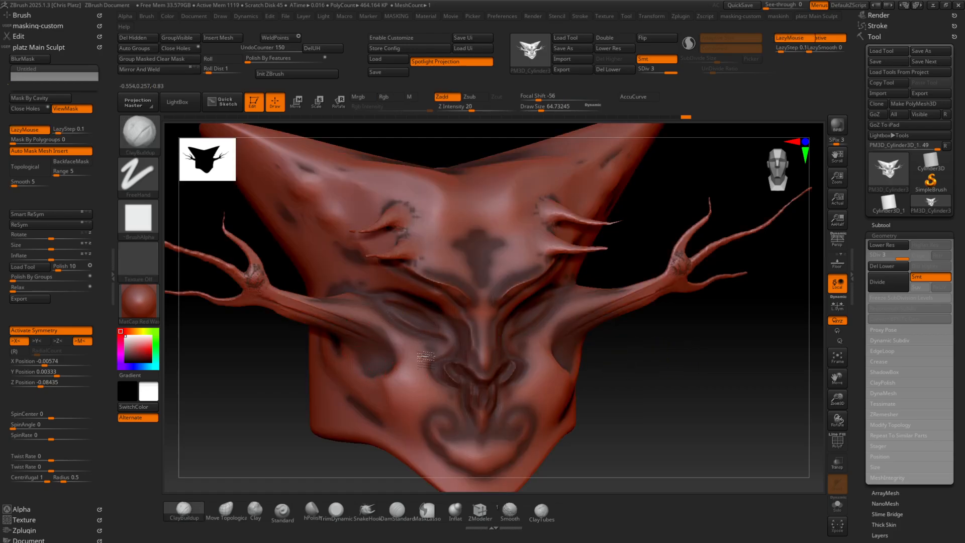
left_click(405, 373, "ctrl")
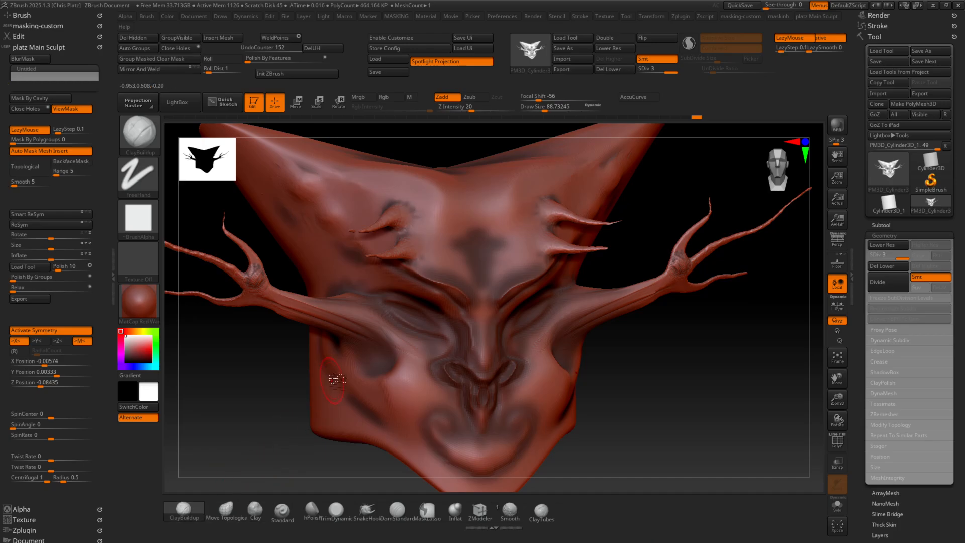
Set the draw size to about 89 and build up the cheeks, mouth surround and cheek horns with ClayBuildup
left_click_drag(425, 372, 431, 415)
left_click_drag(392, 384, 388, 402)
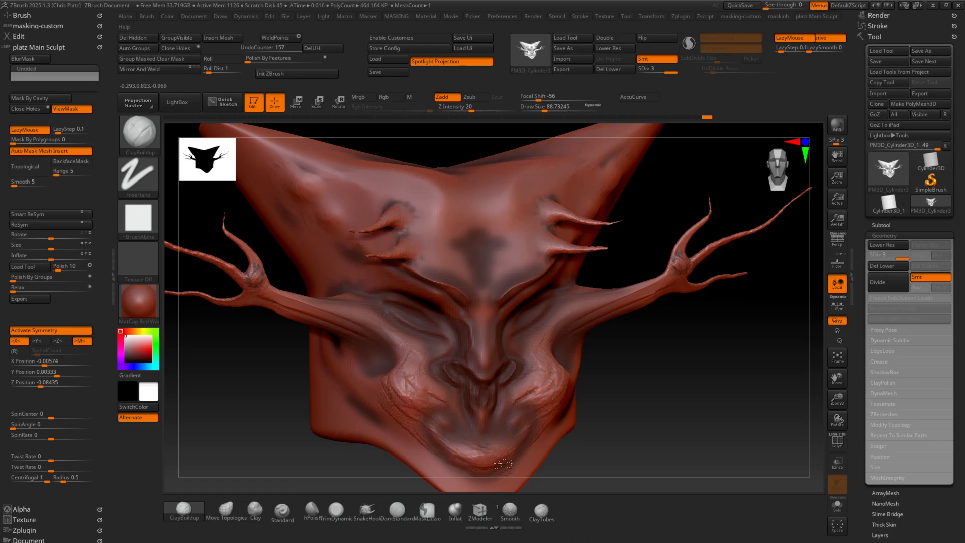
right_click_drag(547, 391, 583, 339)
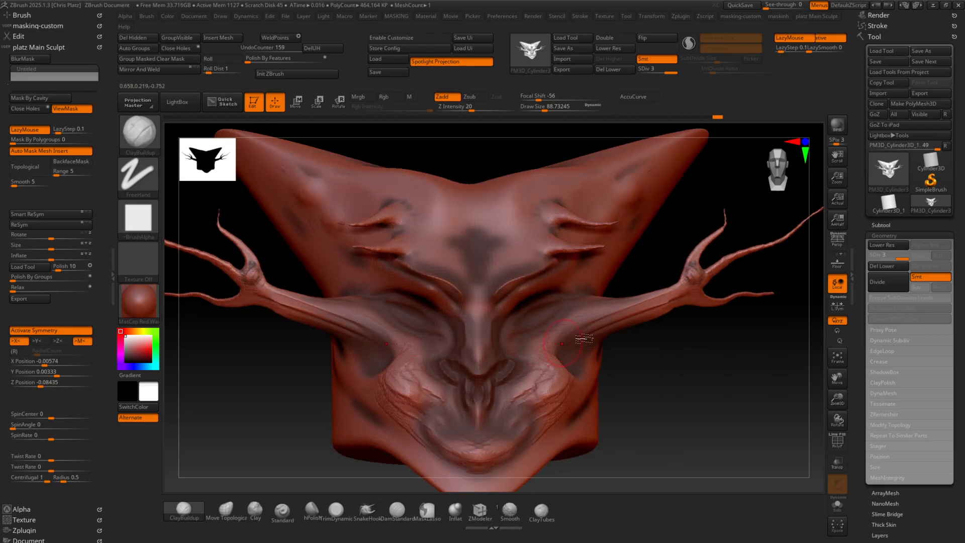
mouse_move(623, 308)
left_mouse_down()
mouse_move(680, 297)
mouse_move(693, 276)
left_mouse_up()
Smooth the clay strokes on the cheeks, around the mouth and on the chin
key("shift")
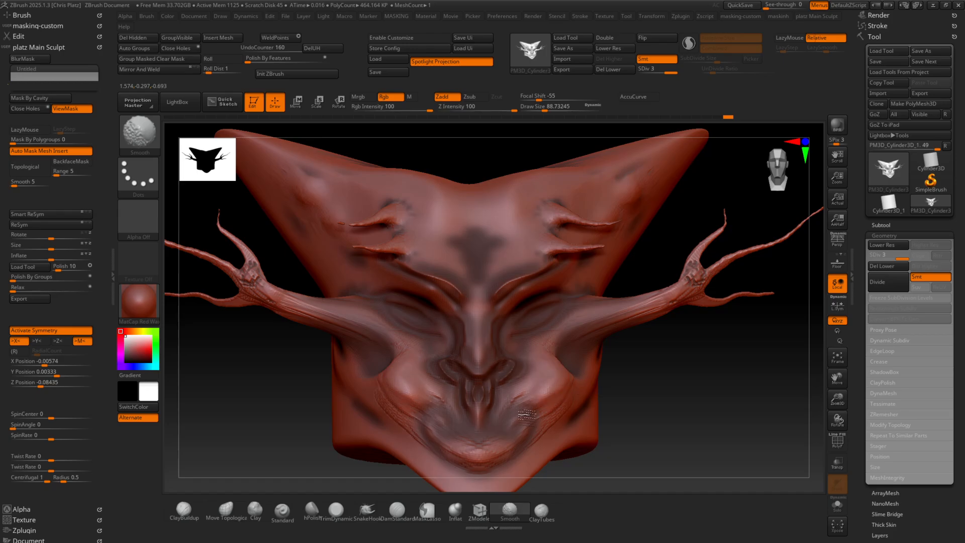
left_click_drag(478, 446, 478, 446, "shift")
key("shift")
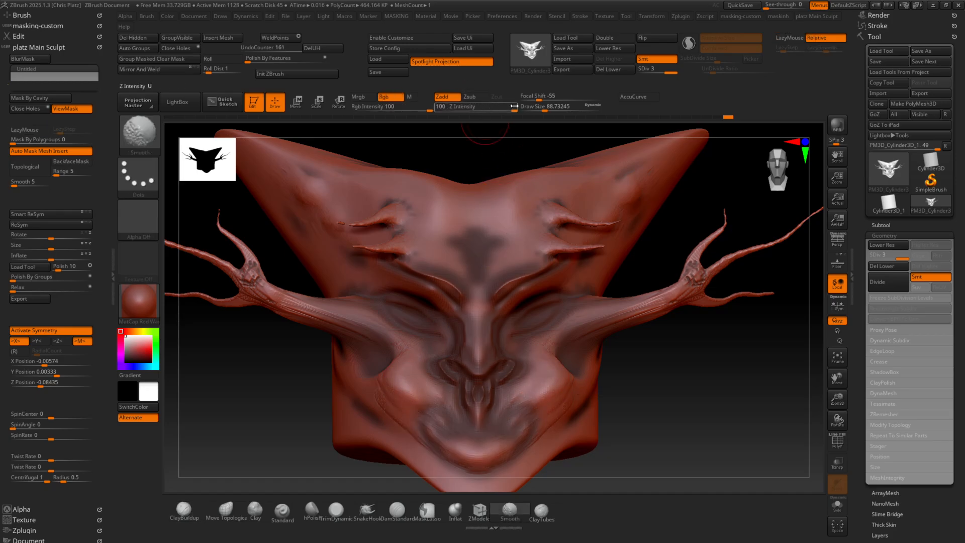
Turn off Rgb for the Smooth brush, set its Z Intensity to 34, and smooth the cheek horn
key("shift")
left_click(383, 96)
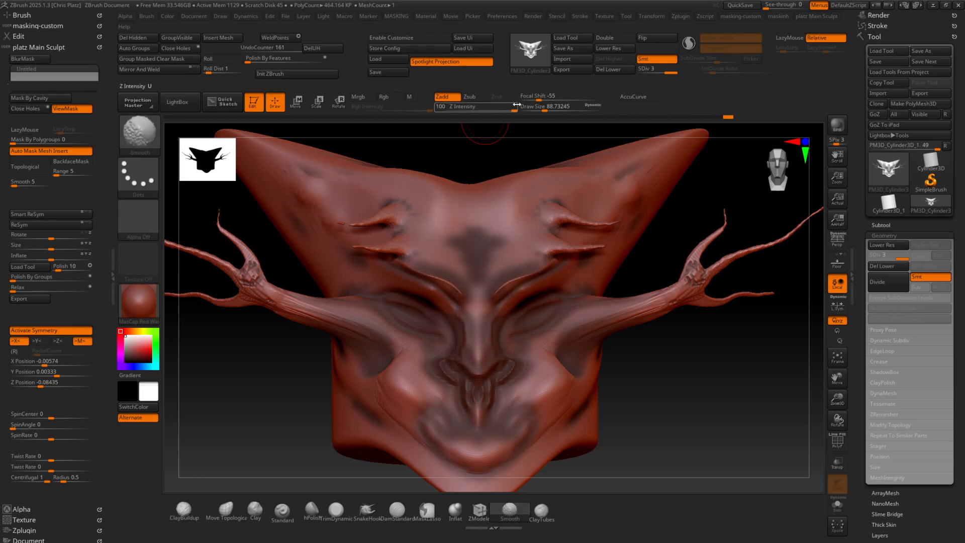
left_click_drag(512, 107, 499, 109)
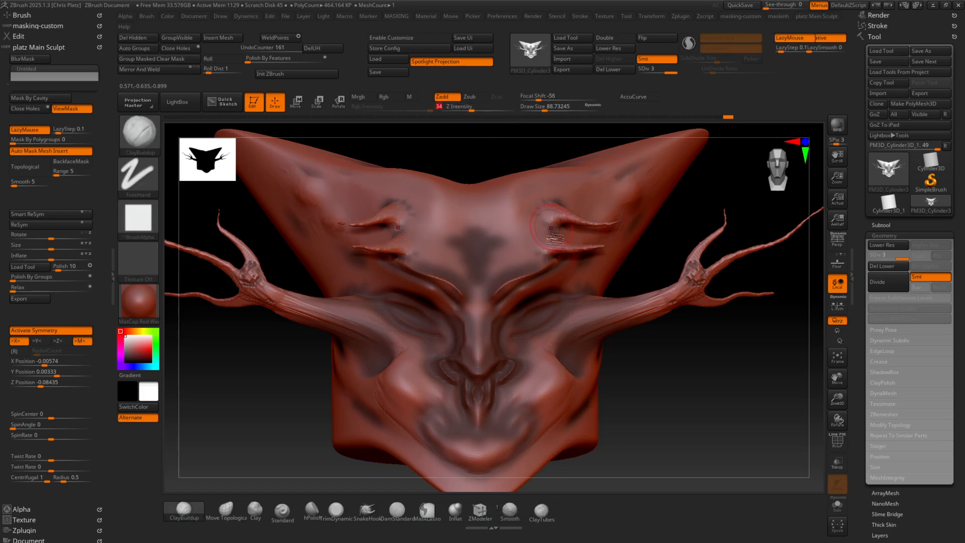
key("shift")
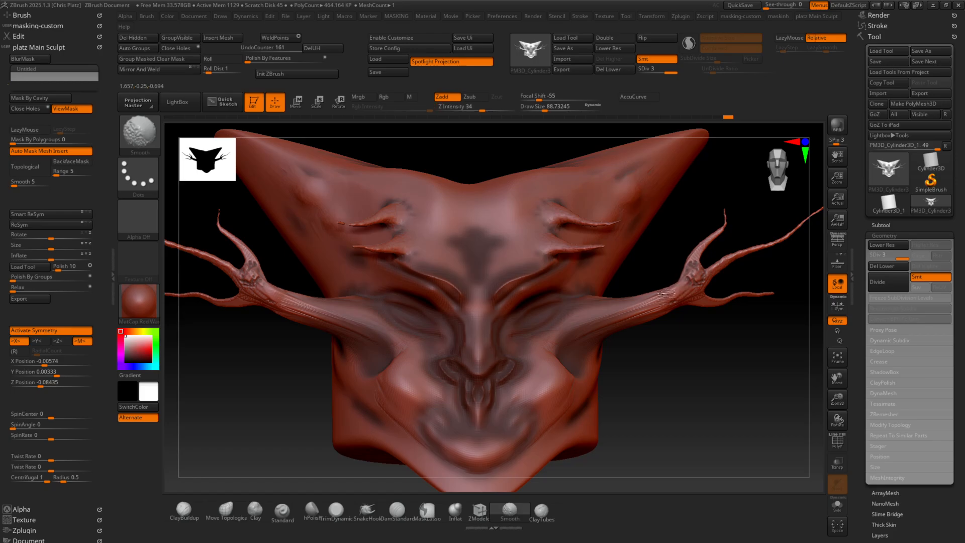
left_click_drag(666, 293, 672, 295, "shift")
Clear the mask from the head and inspect the sculpt from the side and front
left_click_drag(634, 336, 733, 321)
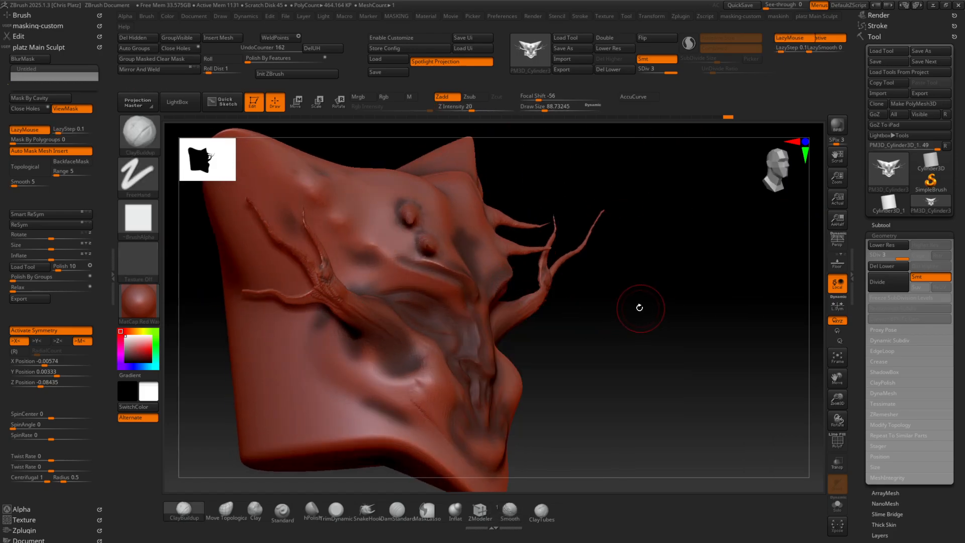
key("super")
key("super")
mouse_move(626, 275)
left_mouse_down()
mouse_move(624, 335)
mouse_move(609, 273)
mouse_move(656, 276)
mouse_move(649, 305)
mouse_move(625, 298)
left_mouse_up()
mouse_move(600, 304)
right_mouse_down("ctrl")
mouse_move(668, 334)
mouse_move(653, 306)
right_mouse_up("ctrl")
mouse_move(654, 306)
right_mouse_down()
mouse_move(648, 322)
mouse_move(554, 308)
mouse_move(586, 319)
mouse_move(573, 320)
right_mouse_up()
right_click_drag(573, 320, 567, 330, "ctrl")
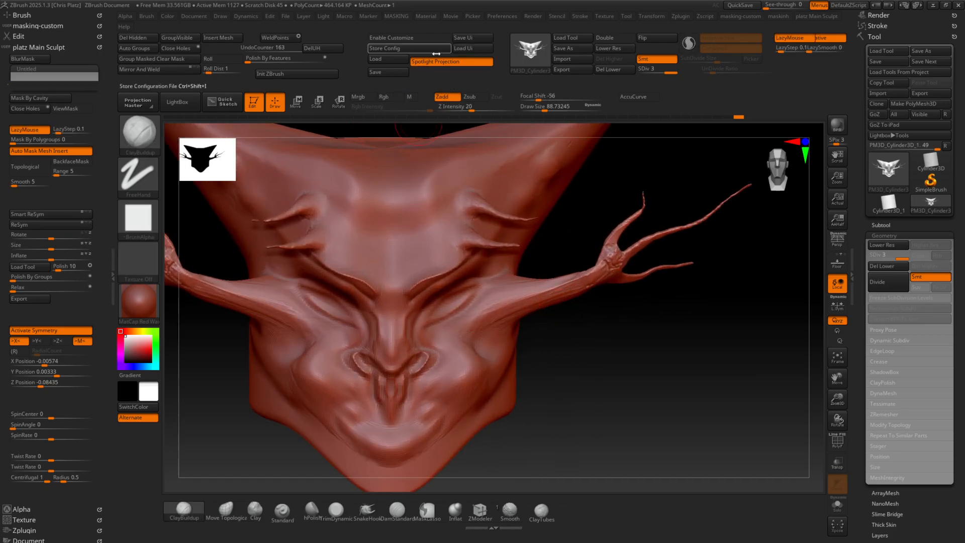
Store the current hotkeys and the interface configuration as the startup defaults
left_click(501, 16)
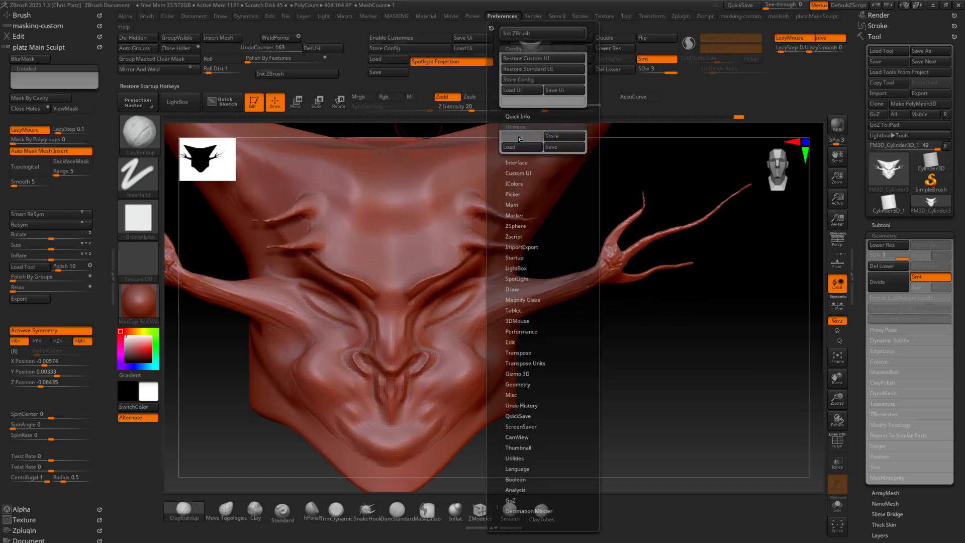
left_click(555, 136)
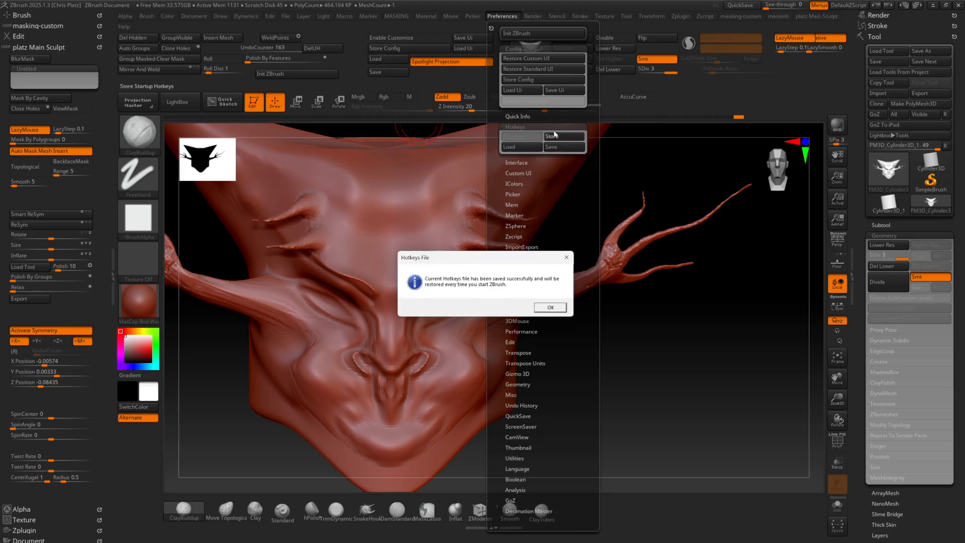
left_click(546, 309)
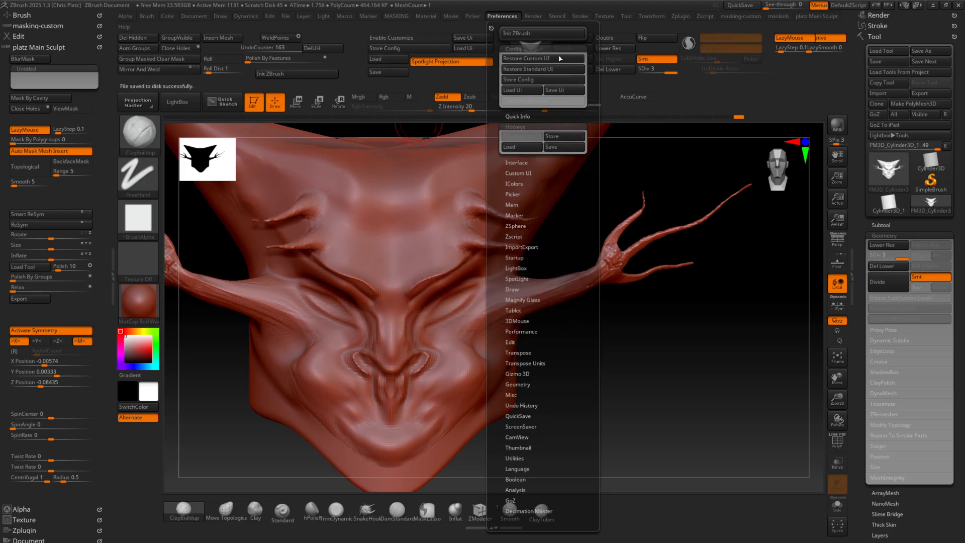
left_click(530, 81)
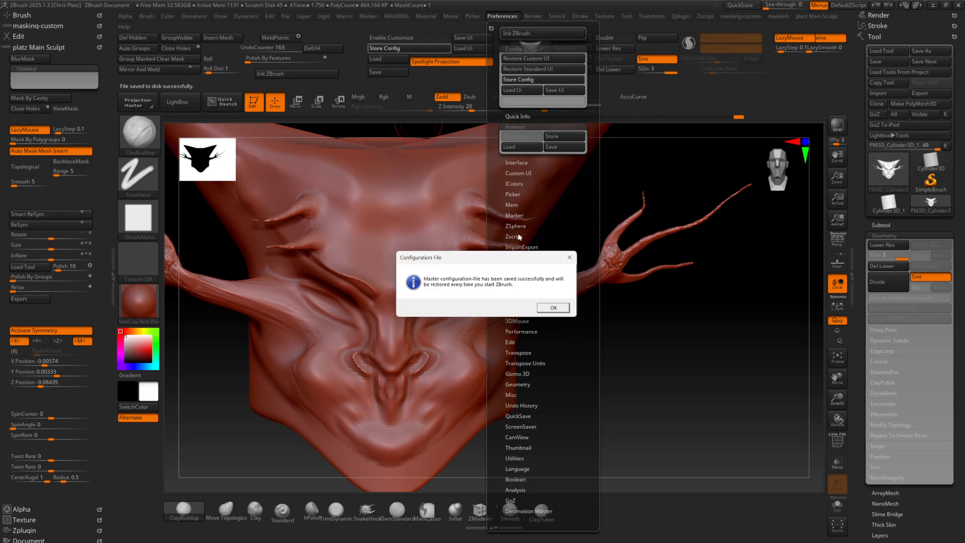
left_click(553, 307)
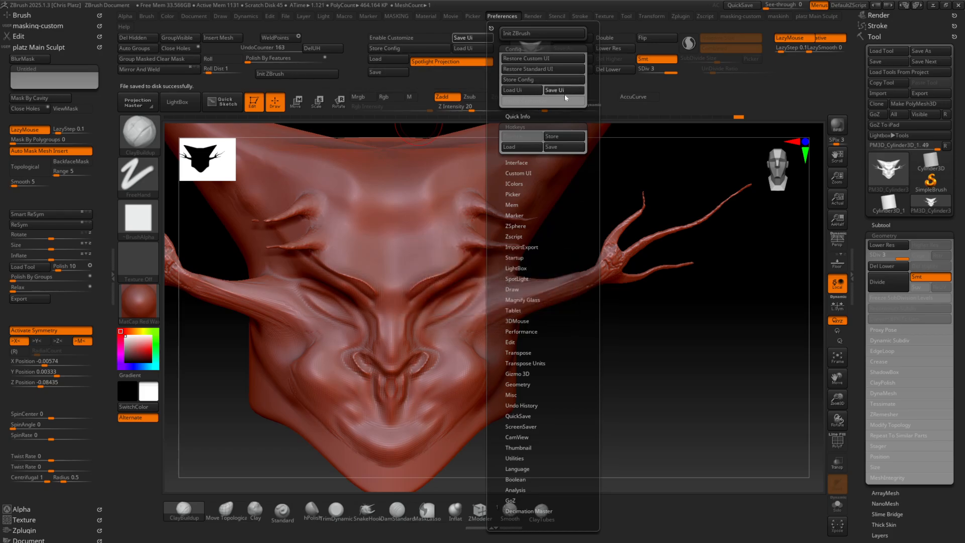
Save the interface configuration to the Desktop as CustomUserInterface2025
left_click(561, 92)
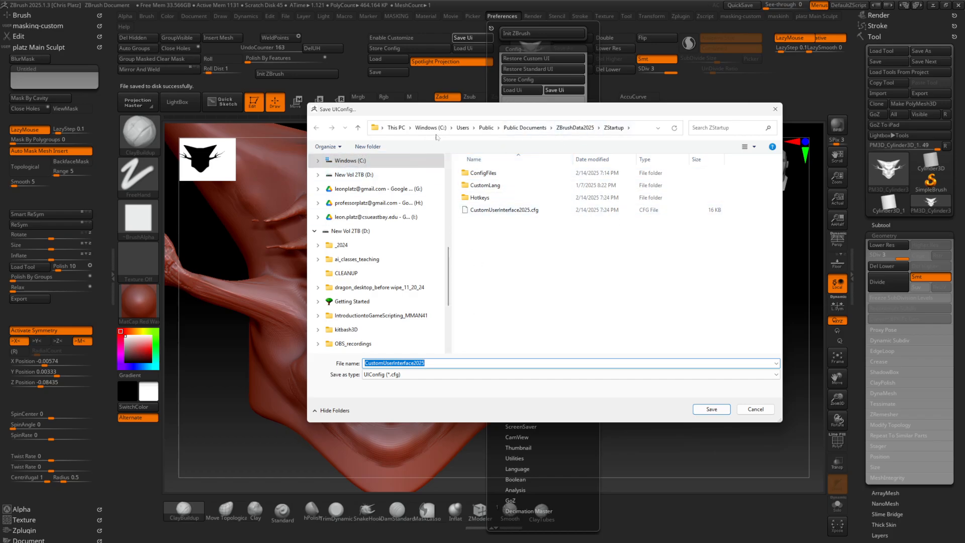
left_click_drag(452, 179, 449, 176)
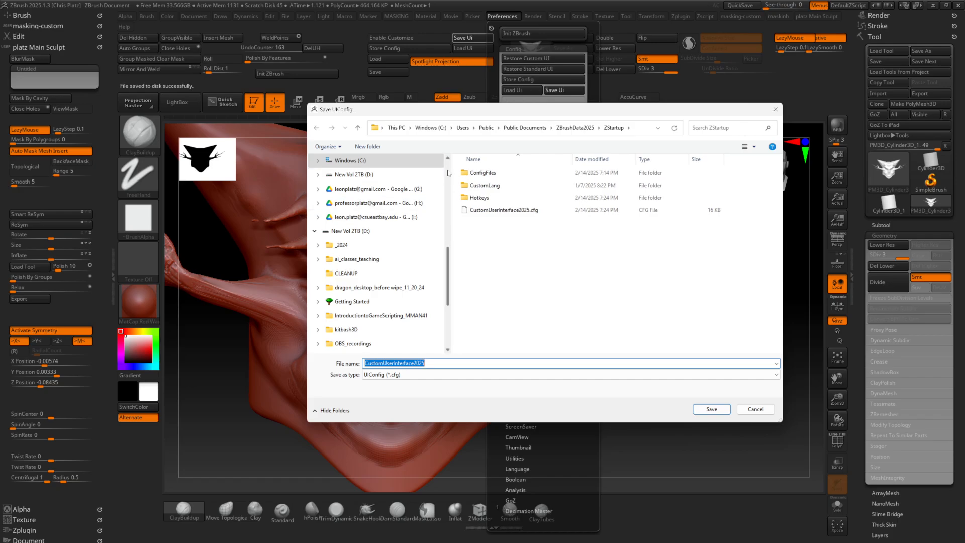
scroll(442, 174, "up", 4)
left_click(441, 172)
scroll(441, 172, "up", 3)
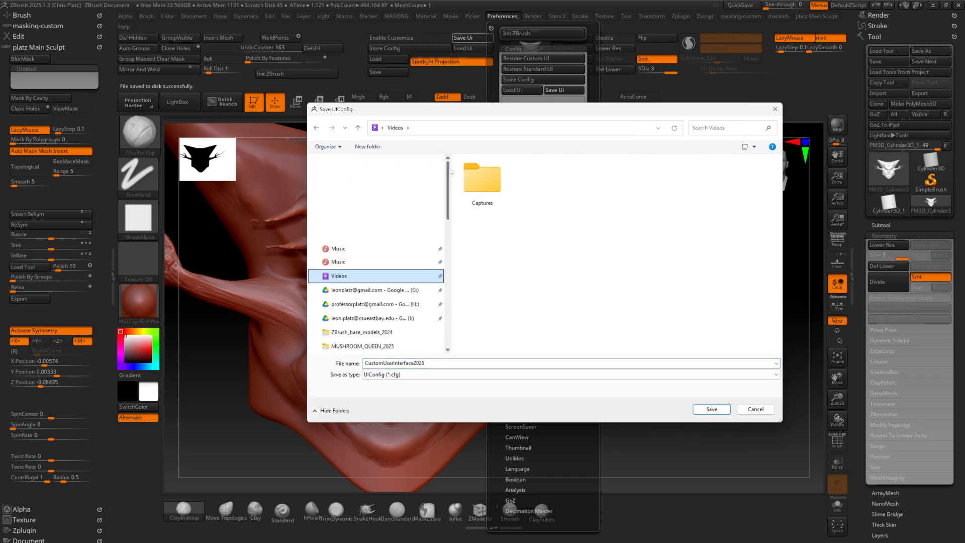
left_click(352, 205)
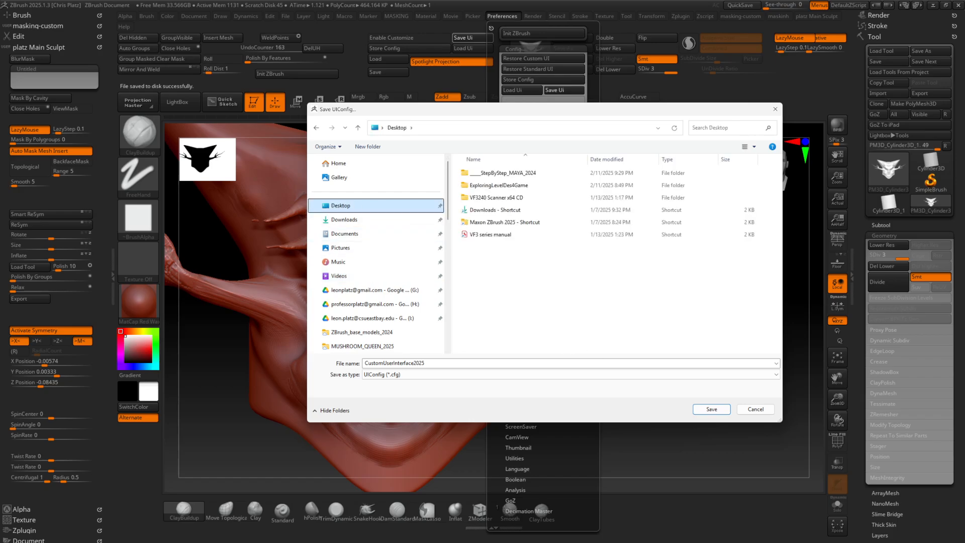
left_click(719, 410)
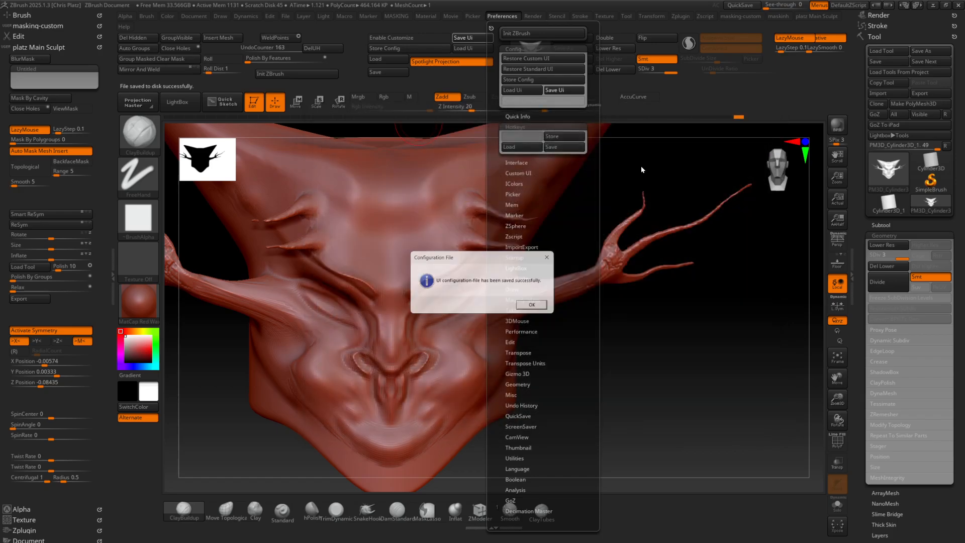
left_click(537, 307)
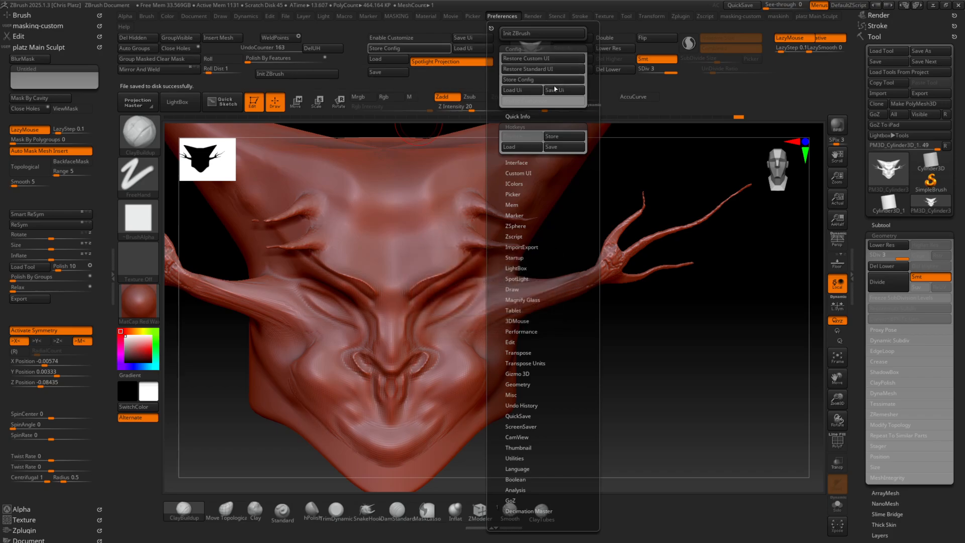
Save the hotkeys to the Desktop as a text file named Hotkeys
left_click(563, 145)
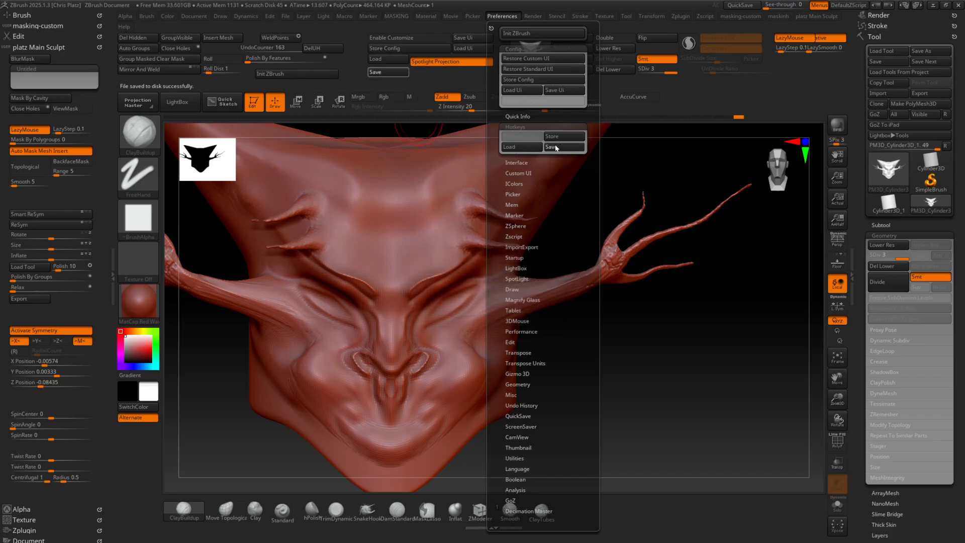
scroll(393, 190, "up", 5)
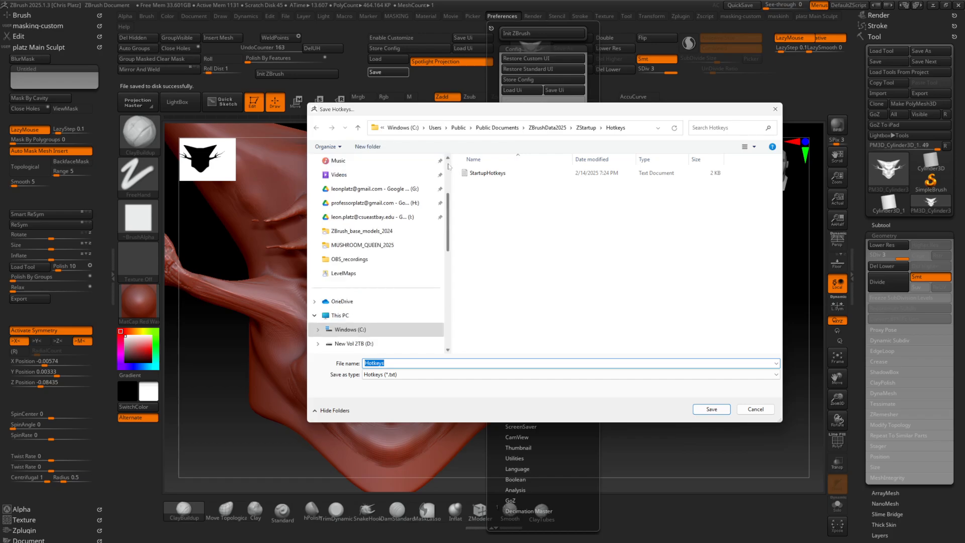
left_click(372, 205)
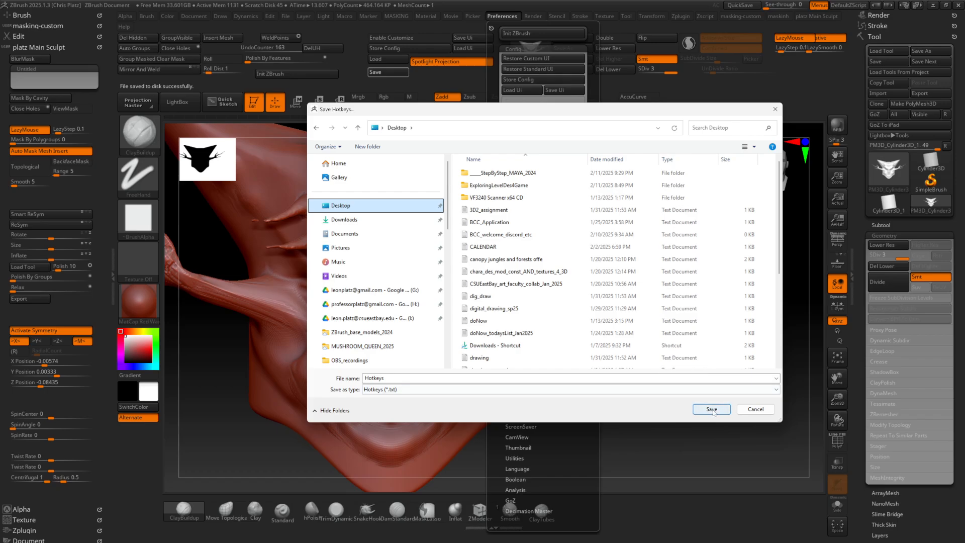
left_click(711, 409)
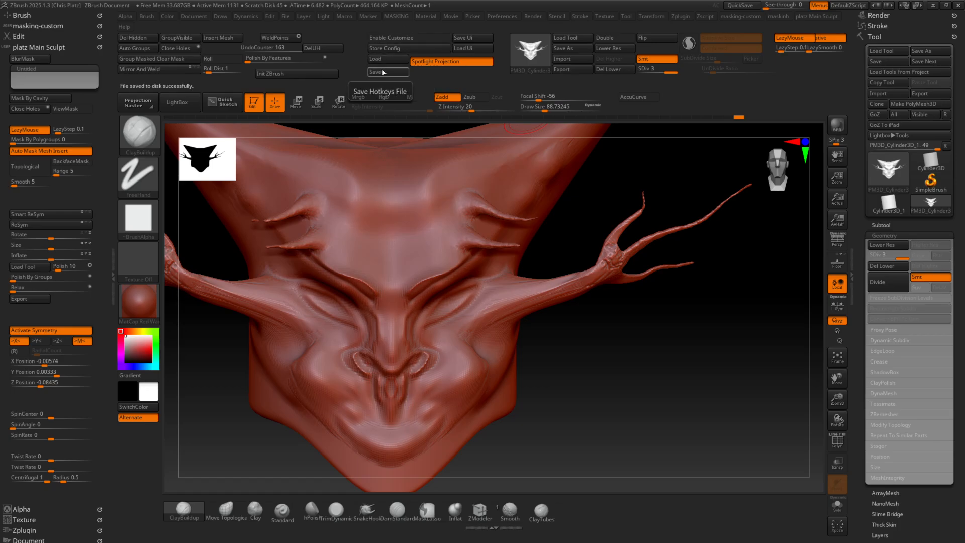
Delete the sculpt's undo history and inspect the head from a three-quarter angle
left_click(502, 16)
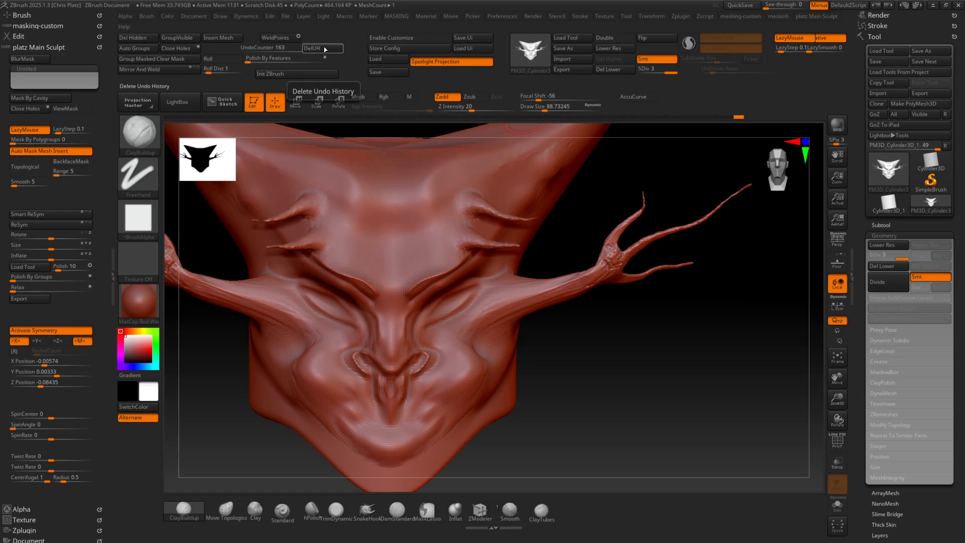
mouse_move(739, 116)
left_mouse_down()
mouse_move(239, 115)
mouse_move(749, 136)
left_mouse_up()
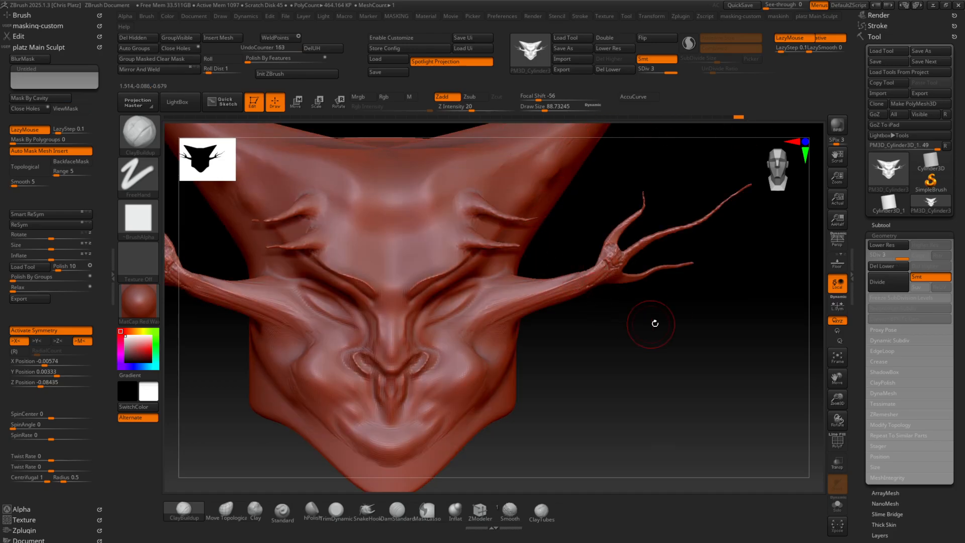
mouse_move(674, 340)
right_mouse_down("ctrl")
mouse_move(563, 296)
mouse_move(579, 316)
right_mouse_up("ctrl")
right_click_drag(579, 316, 482, 342, "ctrl")
mouse_move(482, 342)
right_mouse_down()
mouse_move(558, 345)
mouse_move(520, 259)
right_mouse_up()
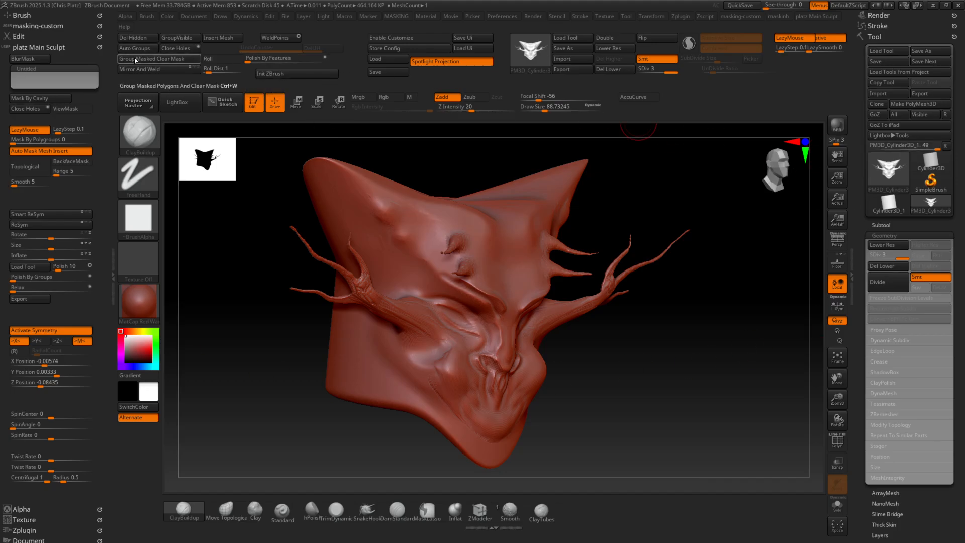
left_click_drag(268, 213, 252, 210)
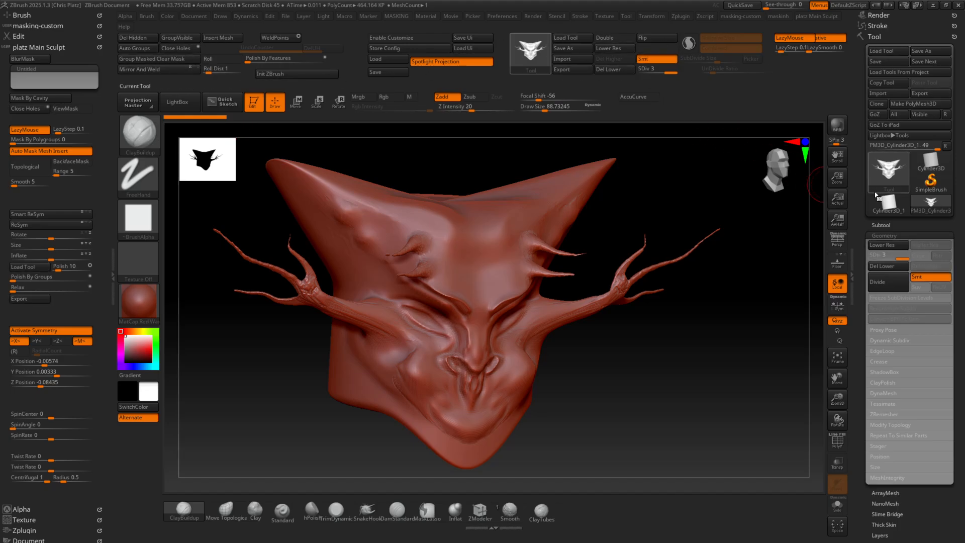
Collapse the Tool palette and turn the head back to a straight front view
left_click_drag(886, 217, 836, 245)
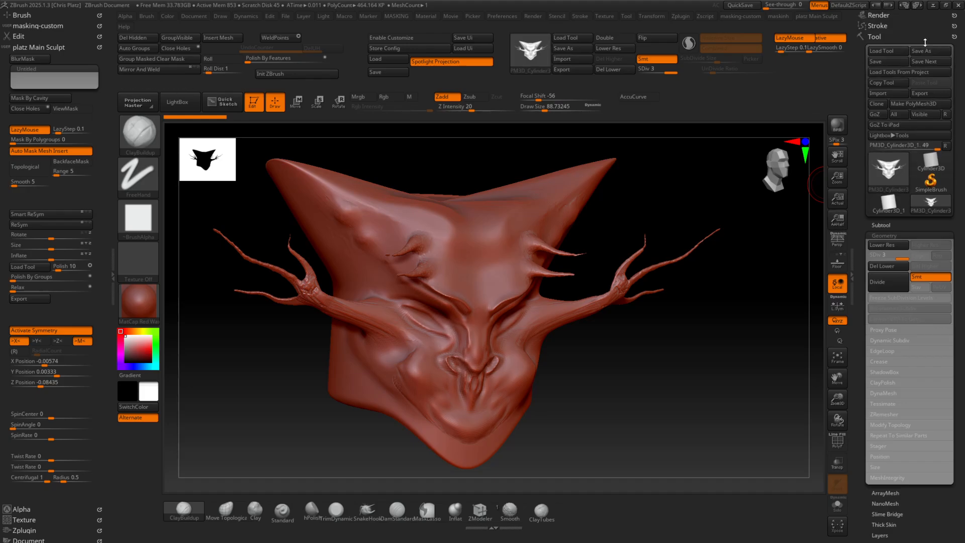
left_click(901, 34)
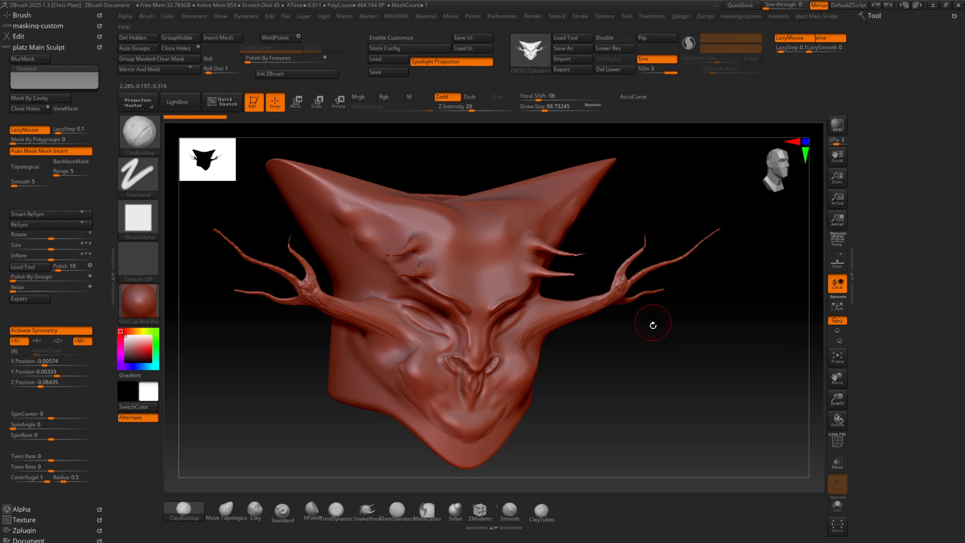
left_click_drag(652, 325, 614, 338)
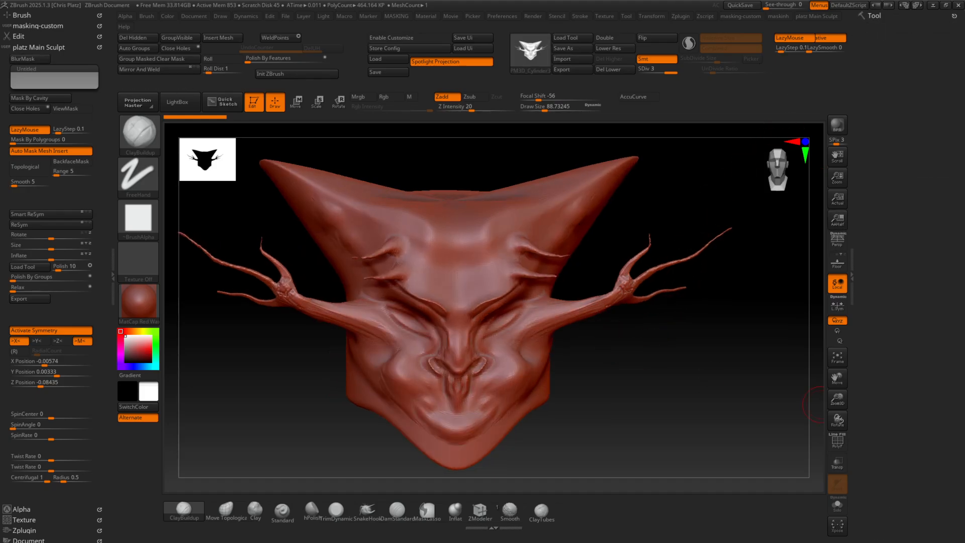